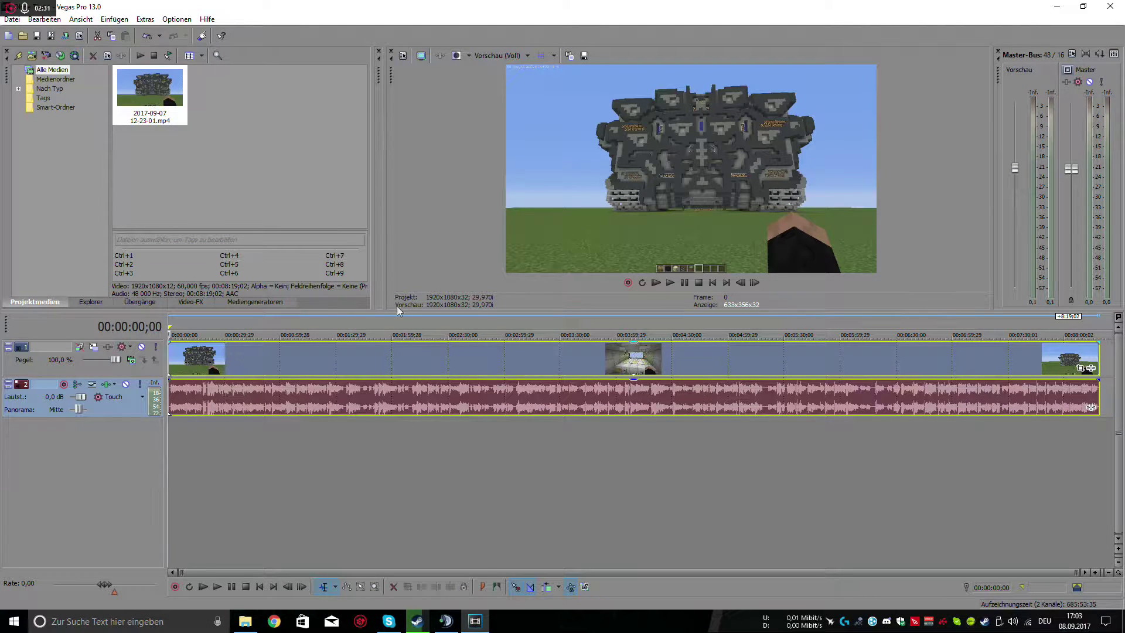
- Enlarge the video preview area and move the playhead to the end of the recording on the timeline
left_click_drag(413, 311, 413, 359)
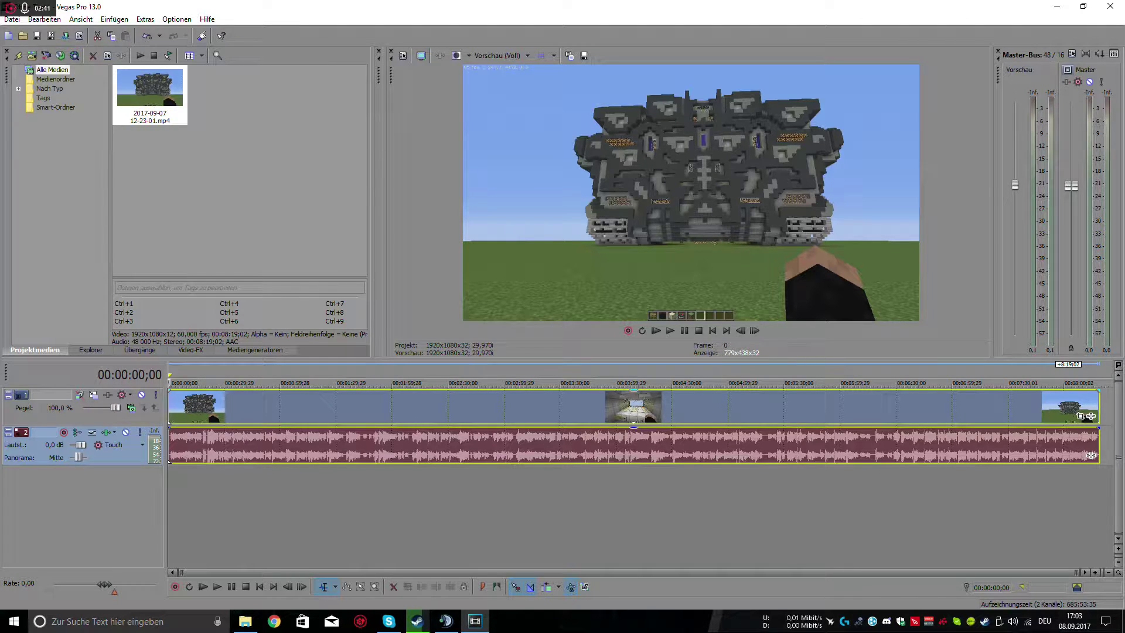
key("ctrl+End")
left_click_drag(738, 573, 816, 572)
left_click(686, 330)
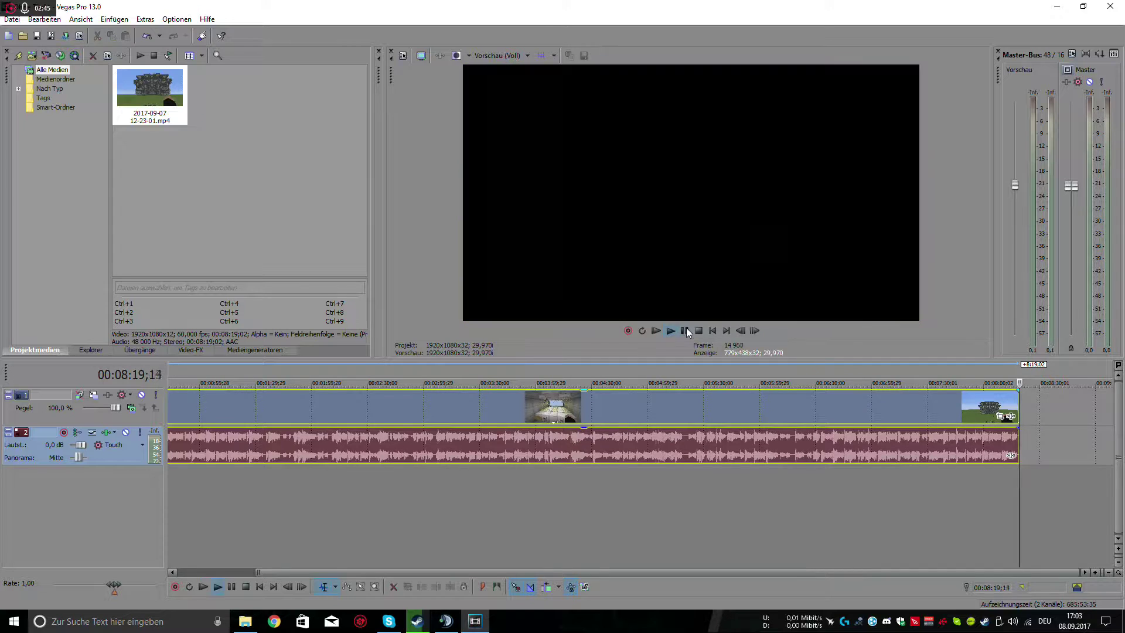
left_click(686, 330)
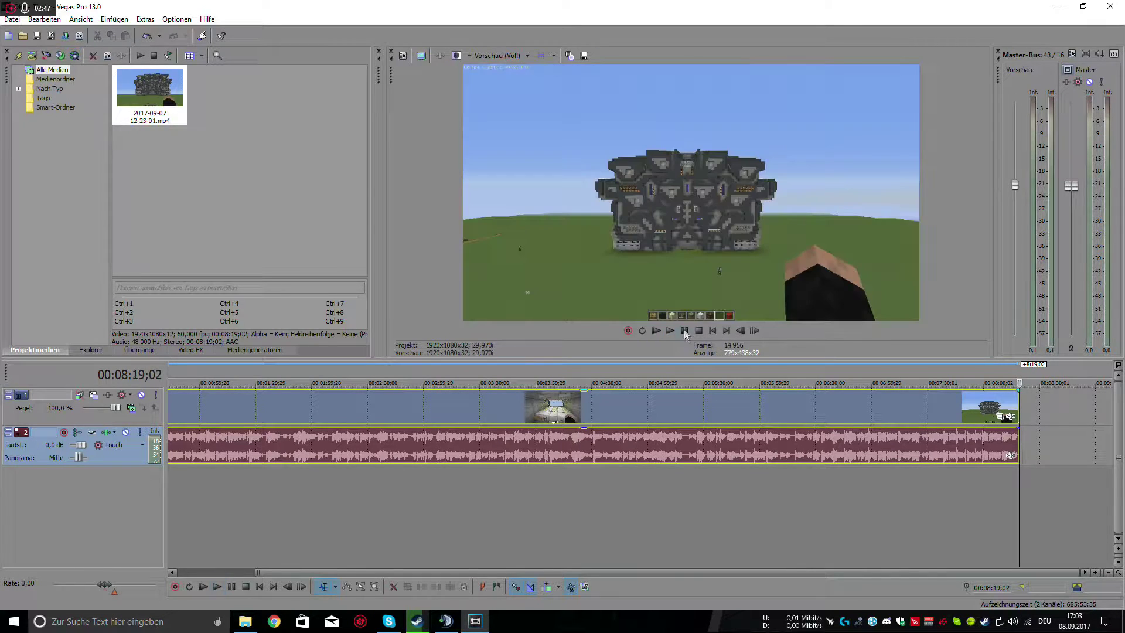
scroll(640, 427, "up", 1)
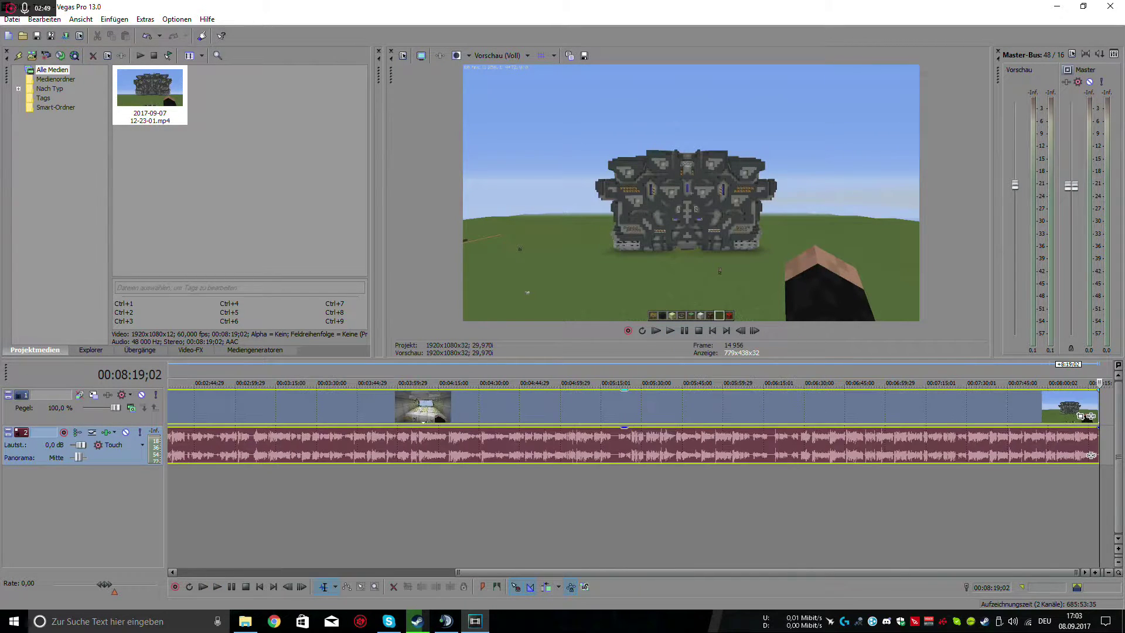
scroll(639, 427, "down", 1)
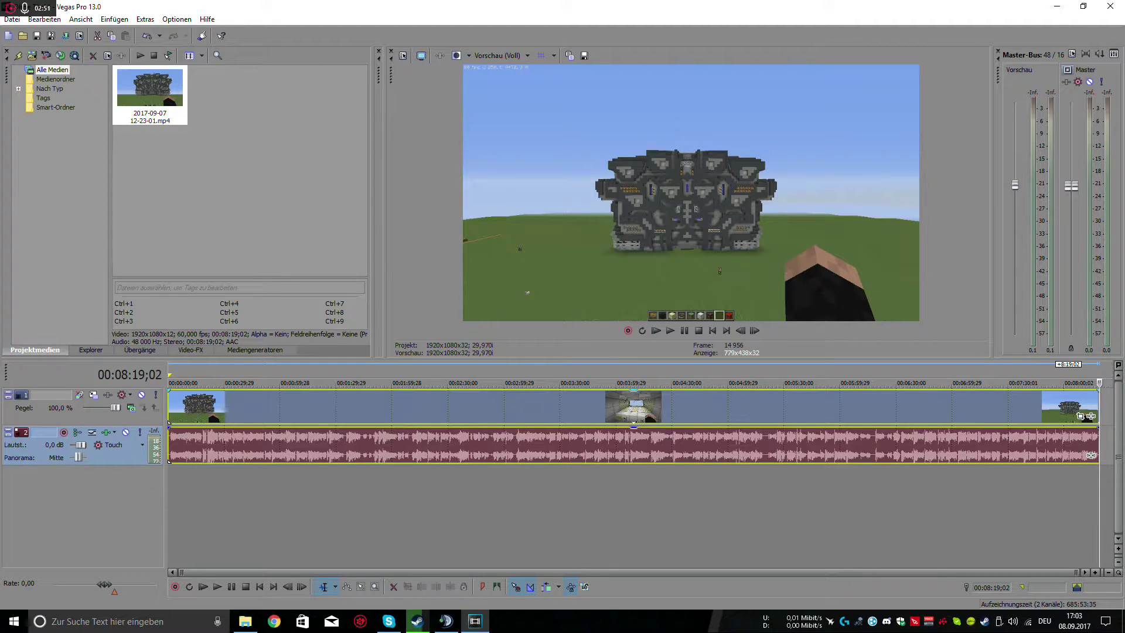
left_click_drag(598, 575, 856, 575)
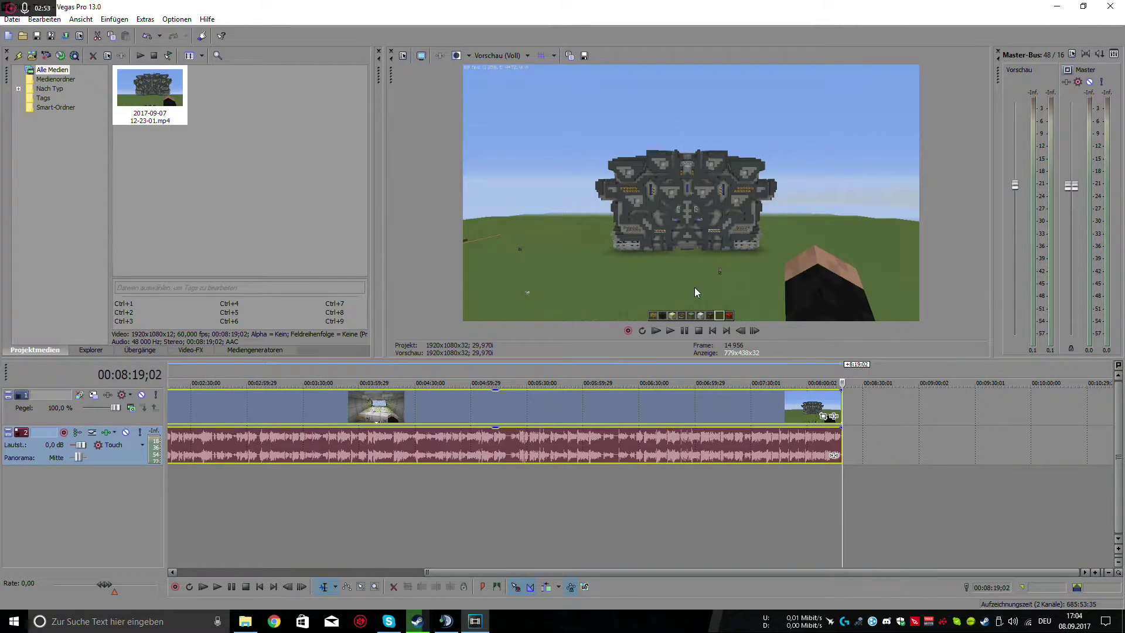
left_click(688, 333)
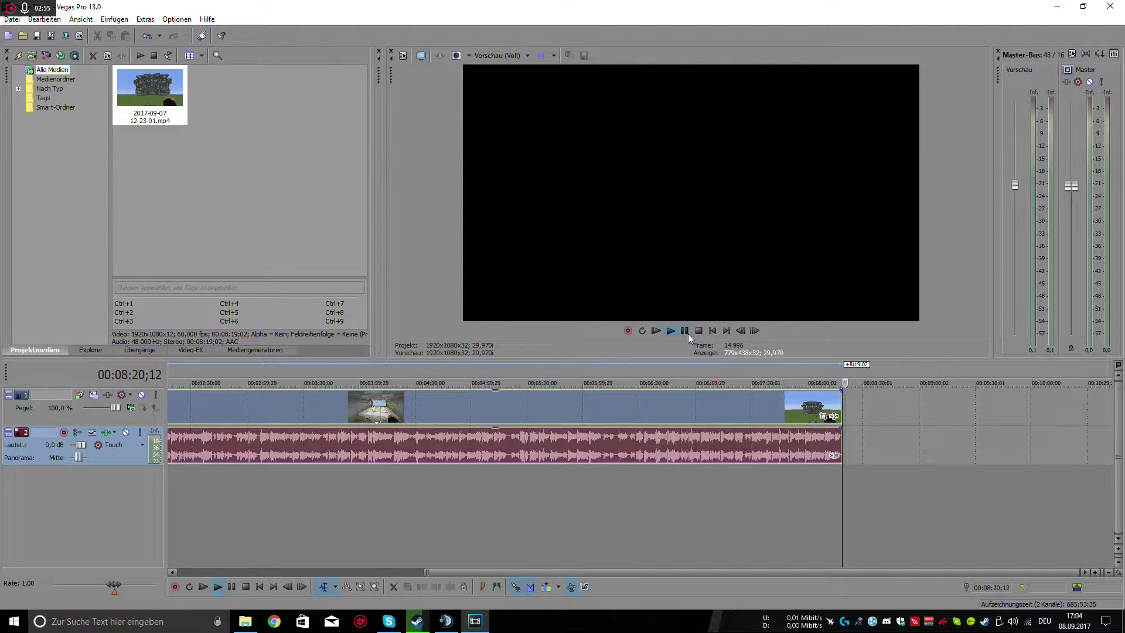
left_click(685, 331)
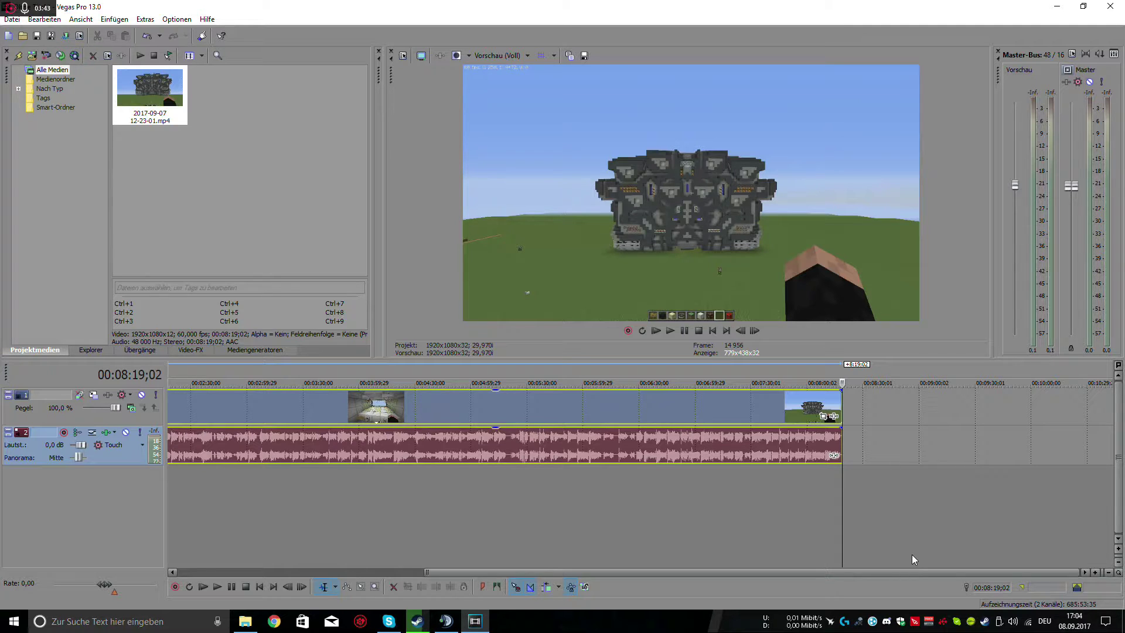
key("grave")
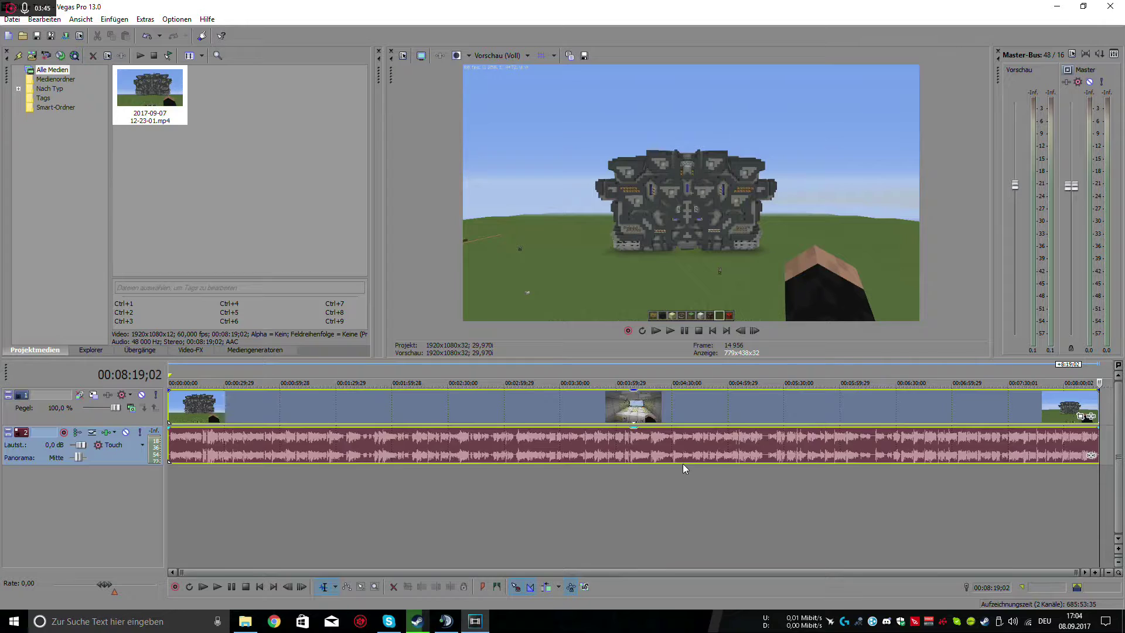
- Scrub through the recording from its closing minutes back to about 00:02:22, examining the footage for a passage to reuse
scroll(721, 445, "up", 4)
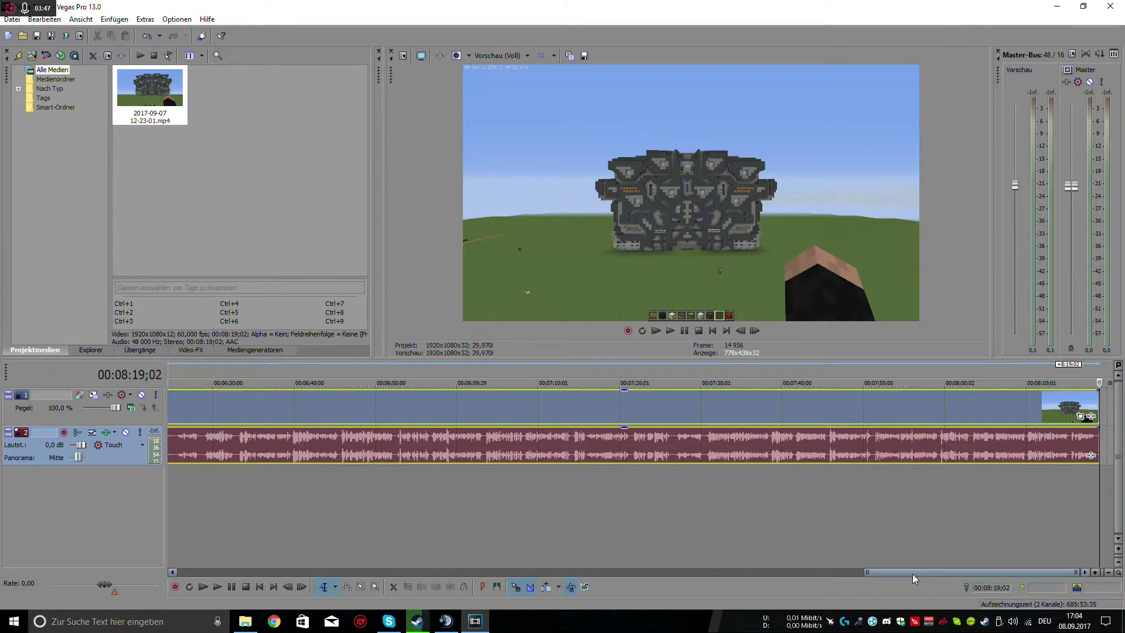
left_click(646, 445)
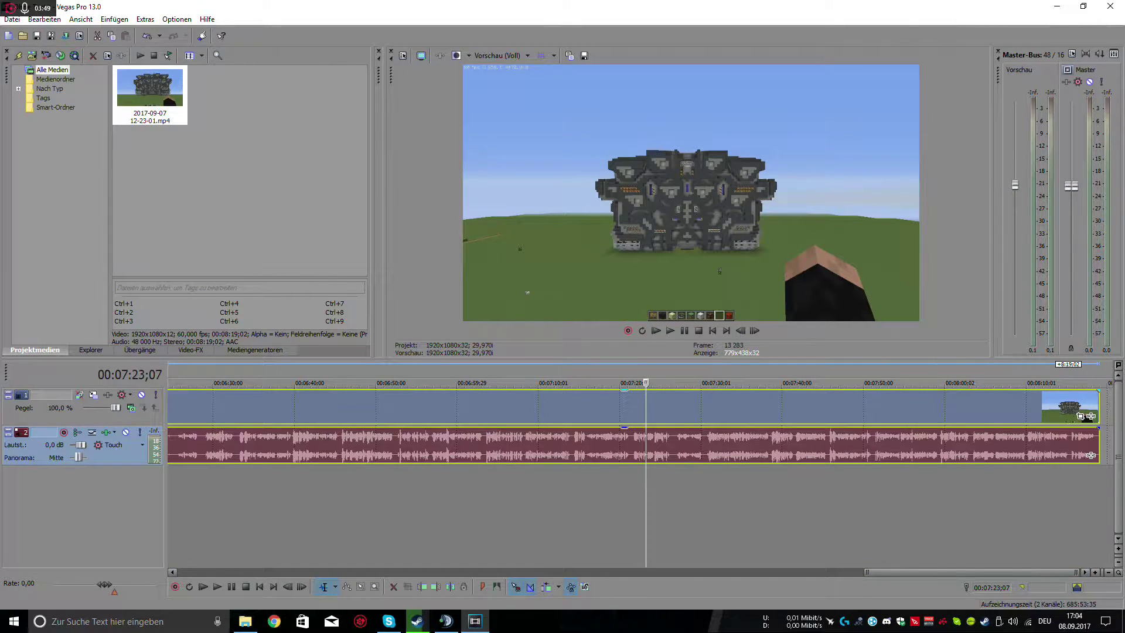
left_click(557, 445)
left_click(514, 446)
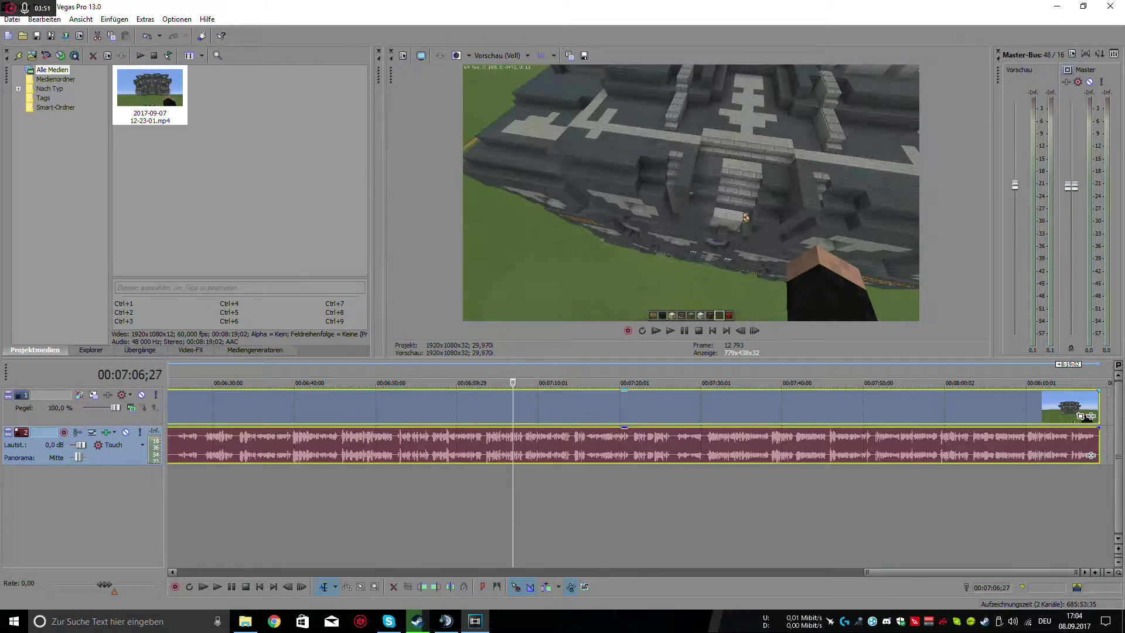
left_click(770, 445)
left_click(815, 446)
left_click(887, 446)
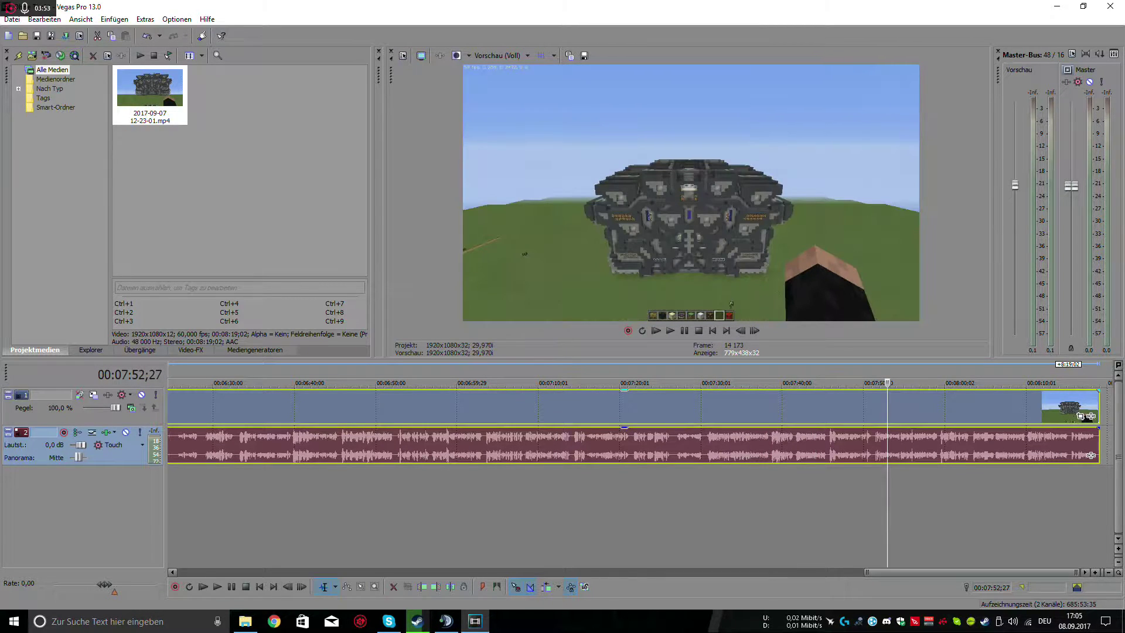
left_click(908, 498)
left_click(949, 498)
left_click(505, 498)
left_click(352, 498)
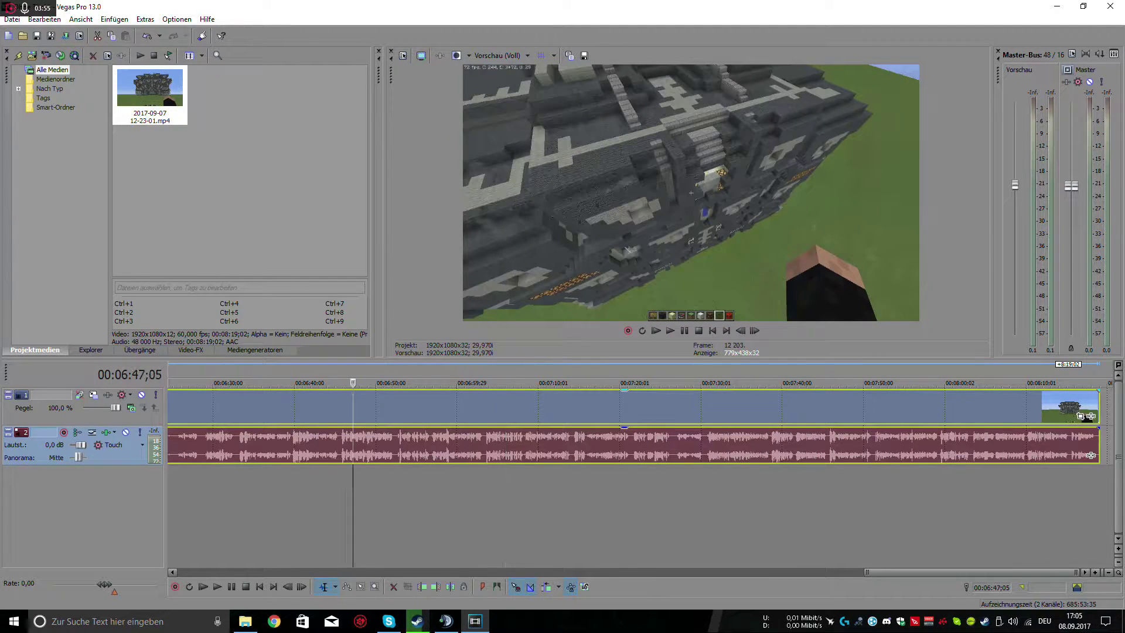
left_click(298, 498)
scroll(298, 498, "down", 3)
scroll(297, 498, "down", 1)
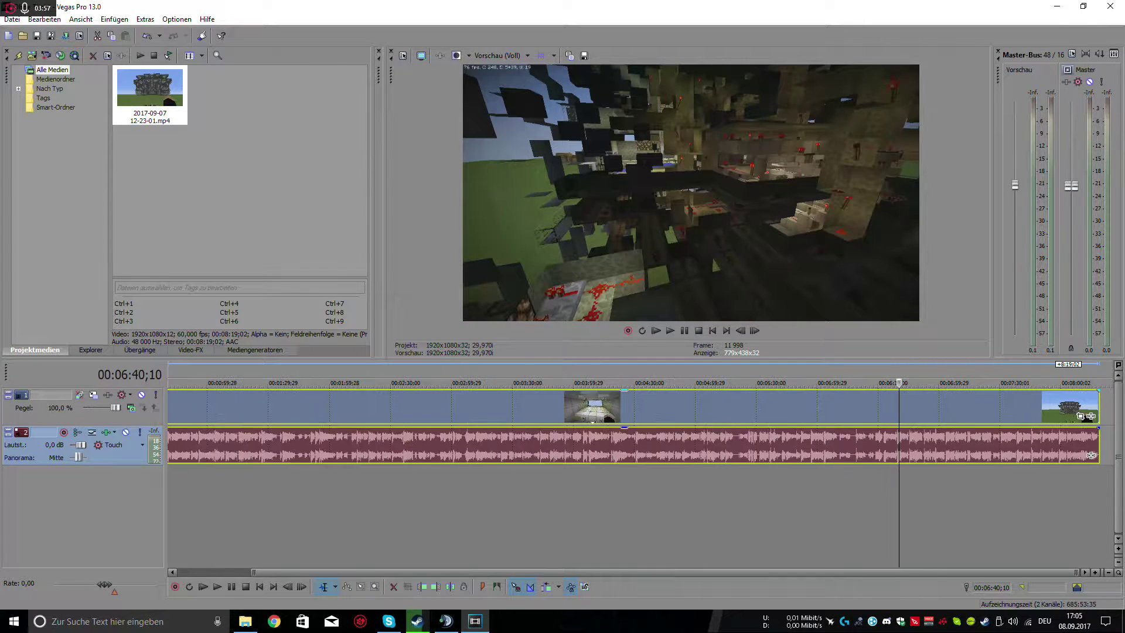
left_click(330, 498)
scroll(330, 498, "down", 1)
left_click(458, 498)
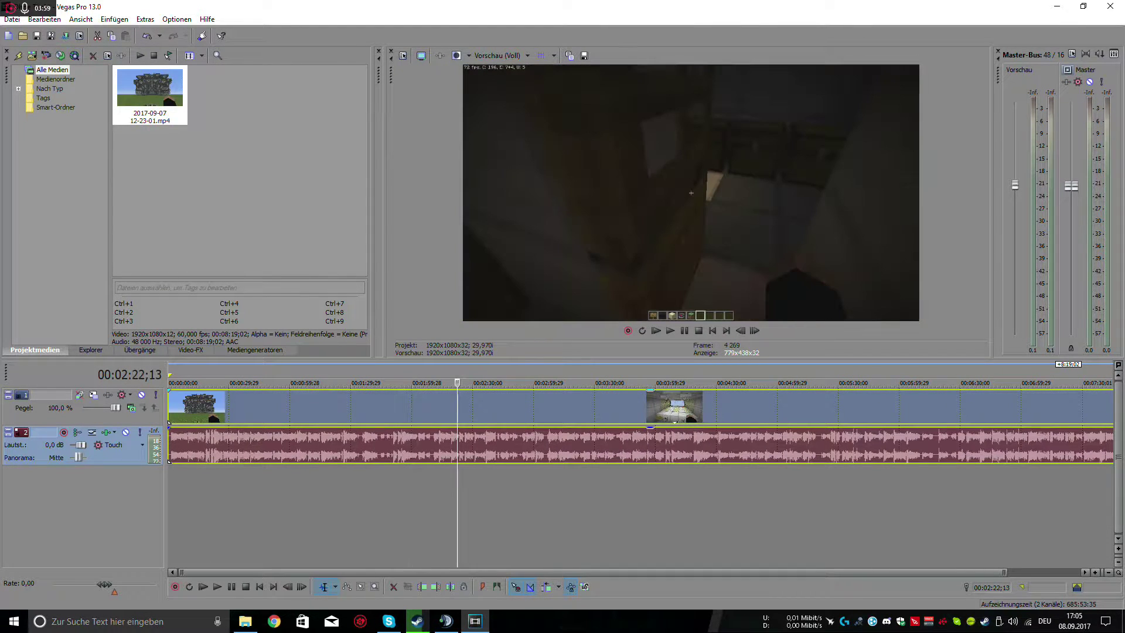
left_click_drag(456, 498, 490, 498)
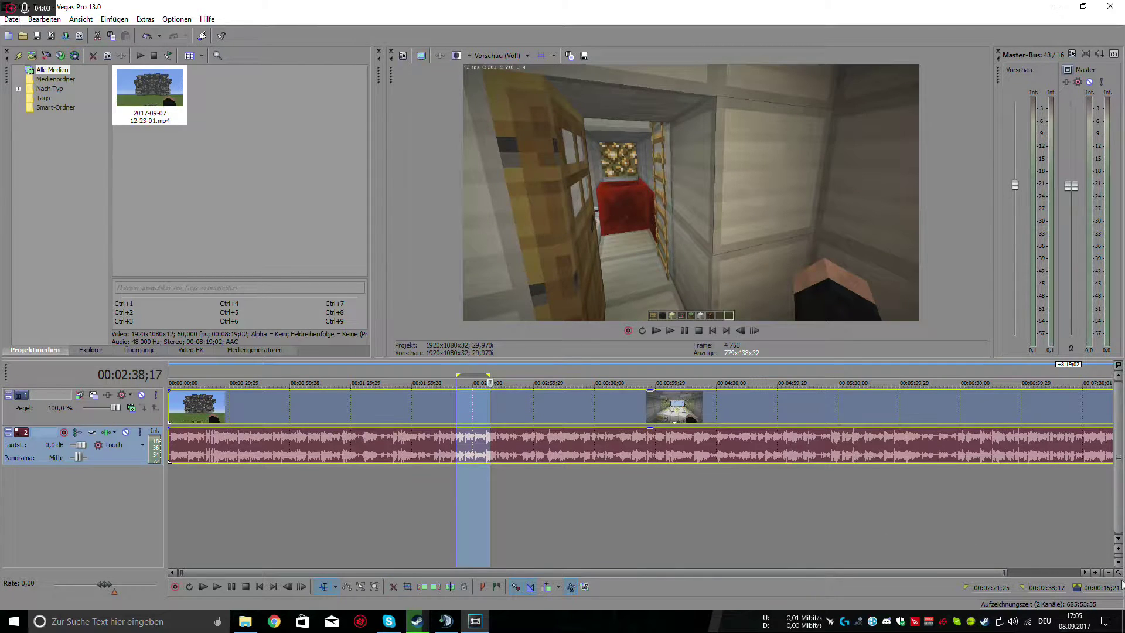
left_click(457, 378)
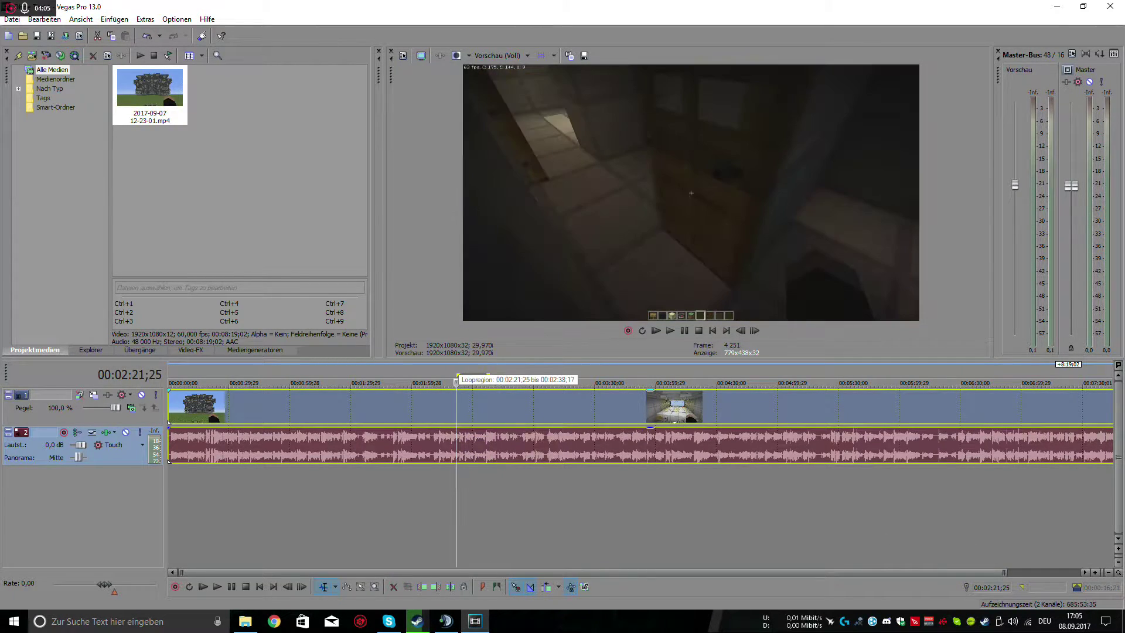
double_click(460, 379)
left_click(469, 379)
left_click_drag(457, 498, 540, 422)
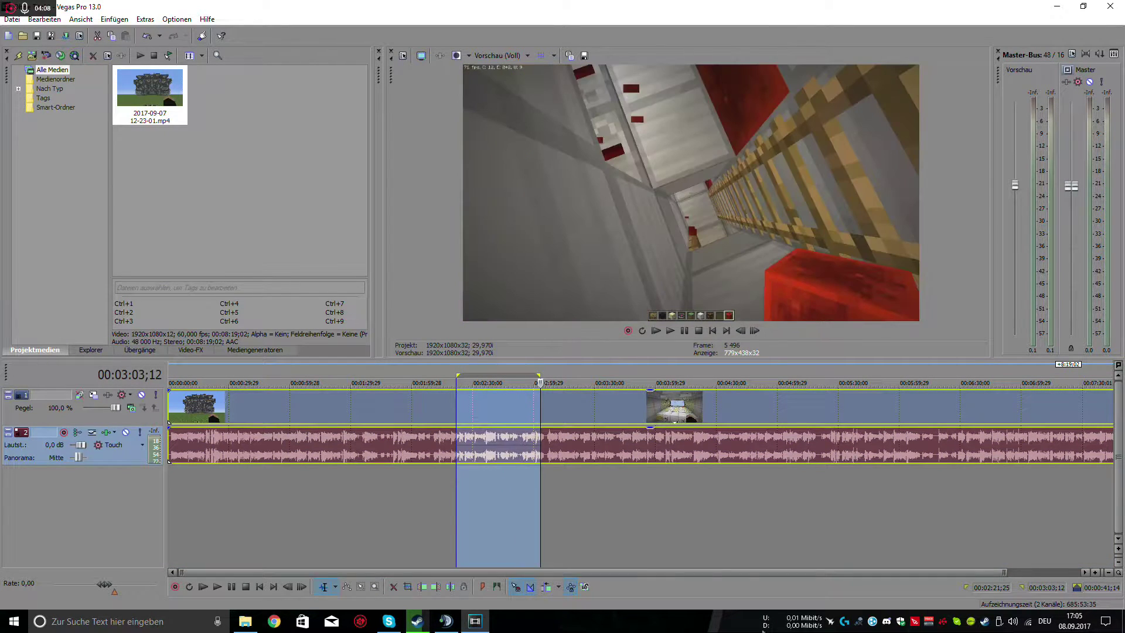
- Copy the section from 00:02:23;26 to 00:03:06;26, paste it directly after the clip's end and set the playhead at the join
left_click(507, 416)
left_click_drag(461, 376, 547, 377)
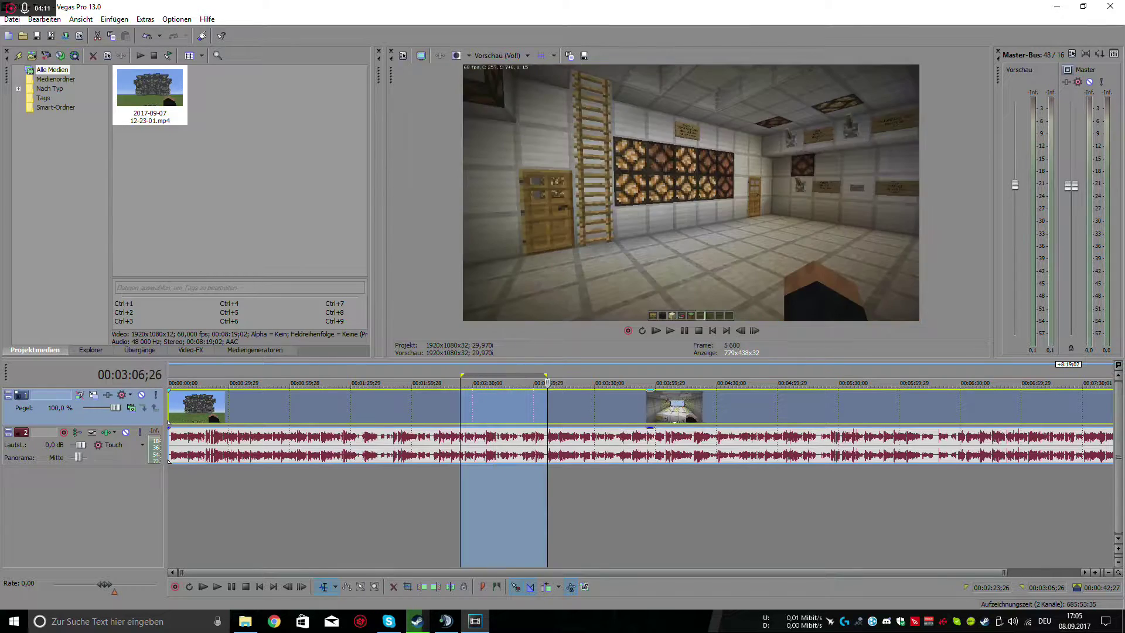
scroll(813, 394, "down", 1)
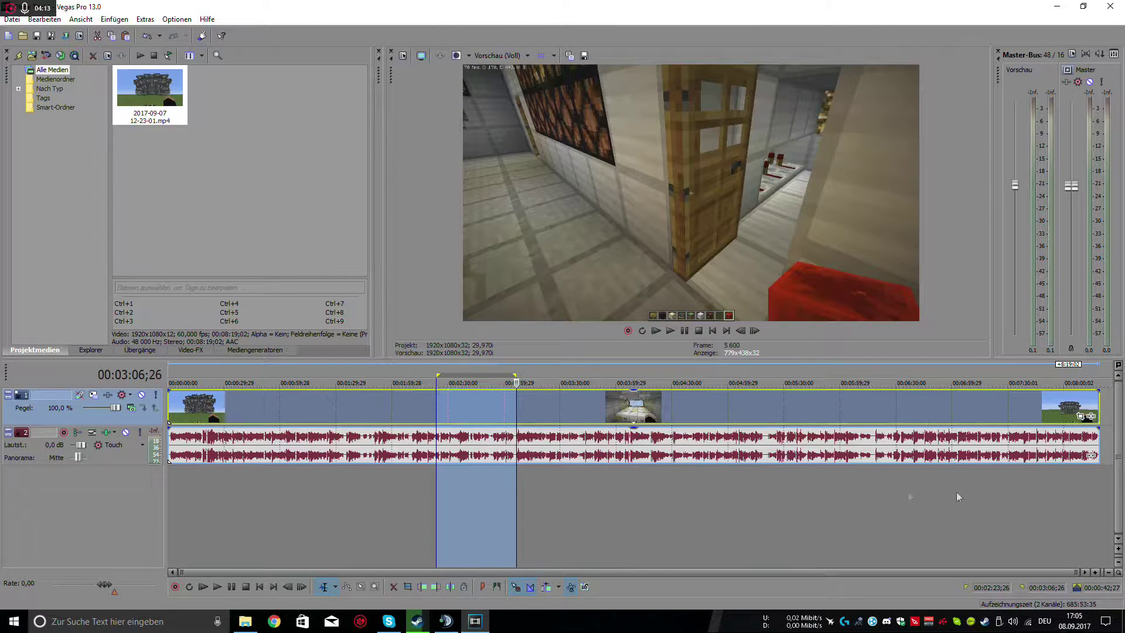
left_click(1100, 408)
key("ctrl+v")
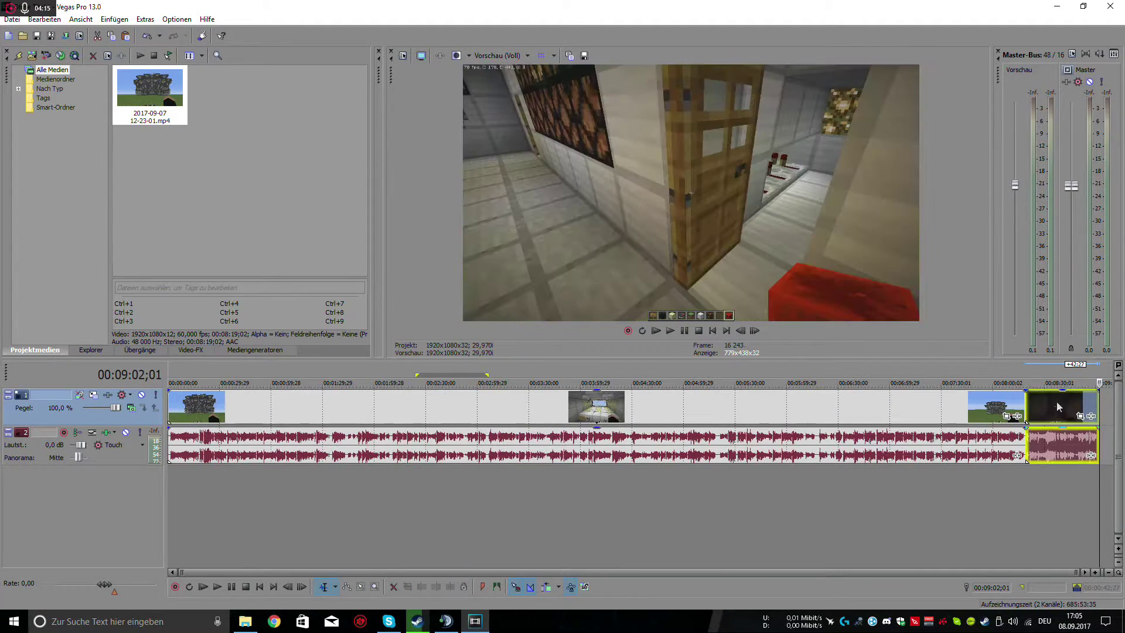
left_click(1027, 408)
scroll(1027, 408, "up", 5)
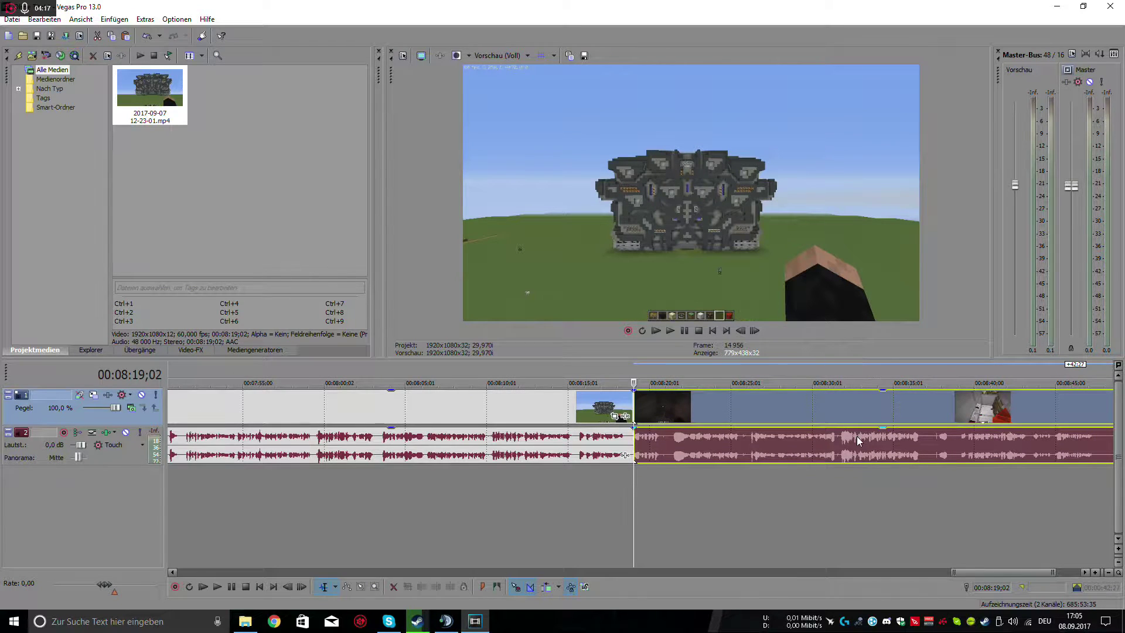
scroll(858, 440, "down", 2)
- Search the video effects for "unsch" and show the presets of the Broadcastfarben effect
left_click(190, 349)
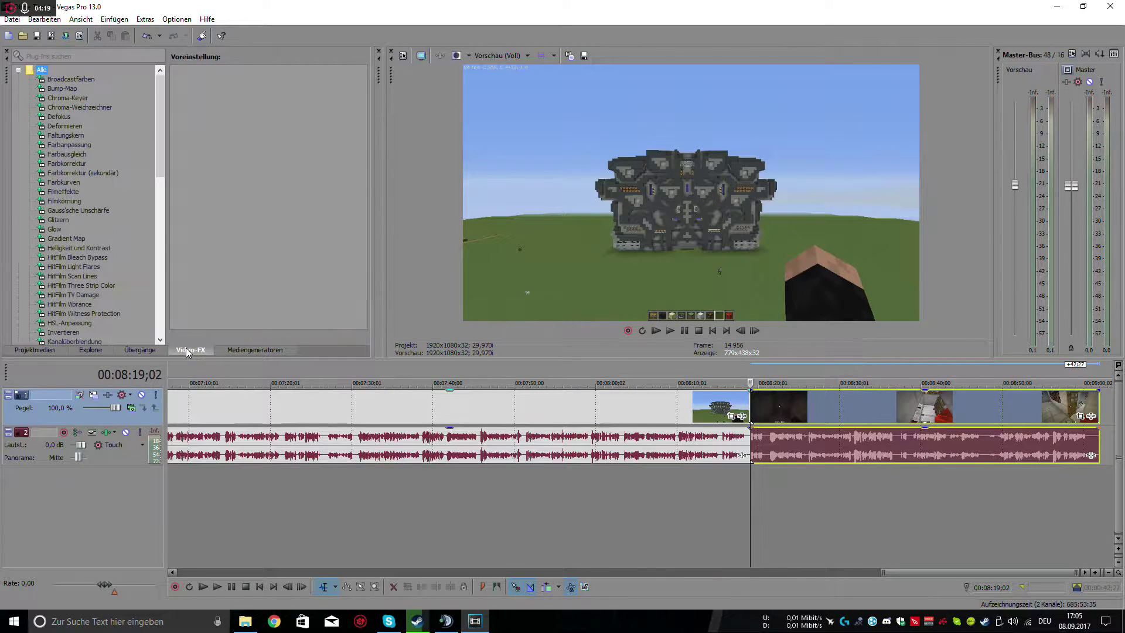
left_click(75, 56)
type("unsch")
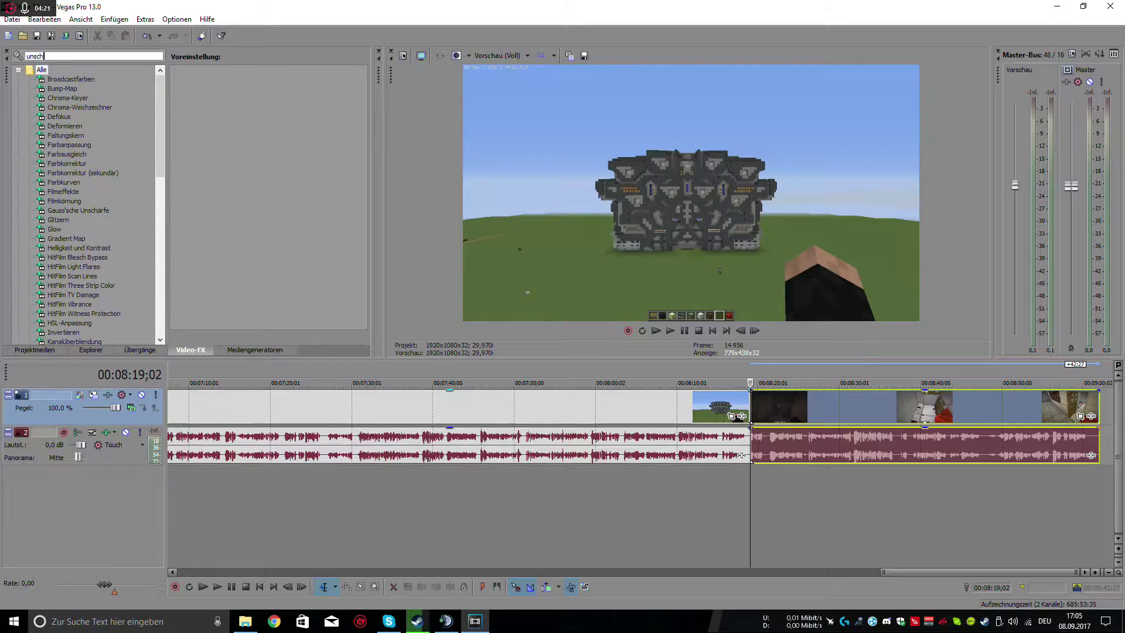
type("ärgf")
key("BackSpace")
key("BackSpace")
key("BackSpace")
key("BackSpace")
key("BackSpace")
key("BackSpace")
type("schärge")
key("BackSpace")
key("BackSpace")
key("BackSpace")
key("BackSpace")
key("BackSpace")
left_click(52, 80)
- Search the video effects for "gaus" and look through the effect list for blur effects
left_click(70, 56)
type("gaus")
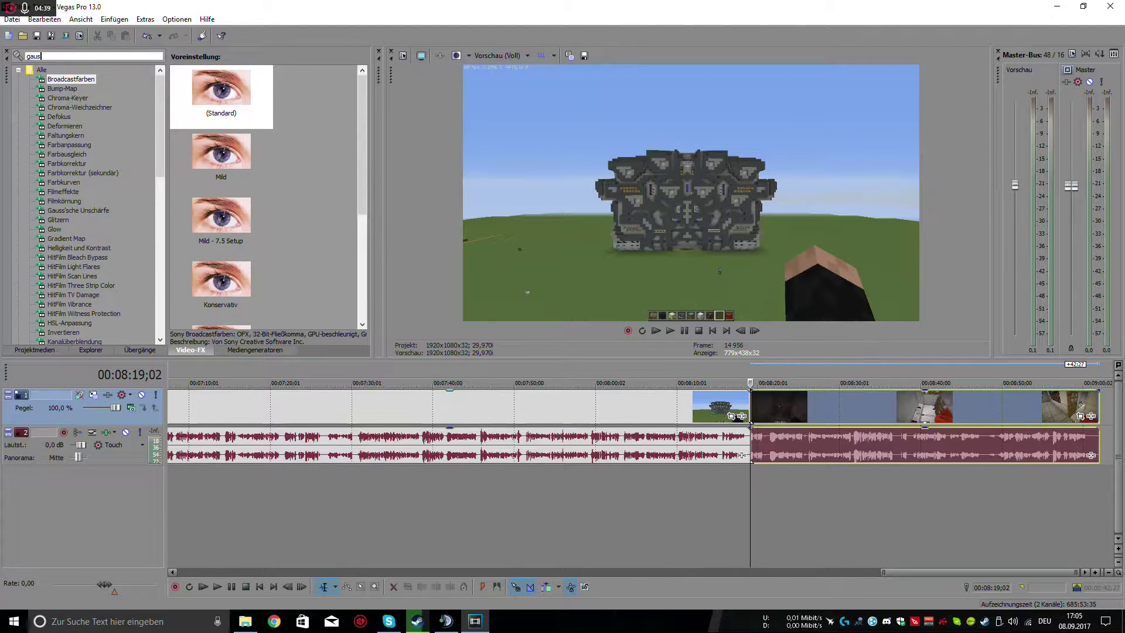
scroll(50, 174, "down", 2)
scroll(48, 170, "down", 3)
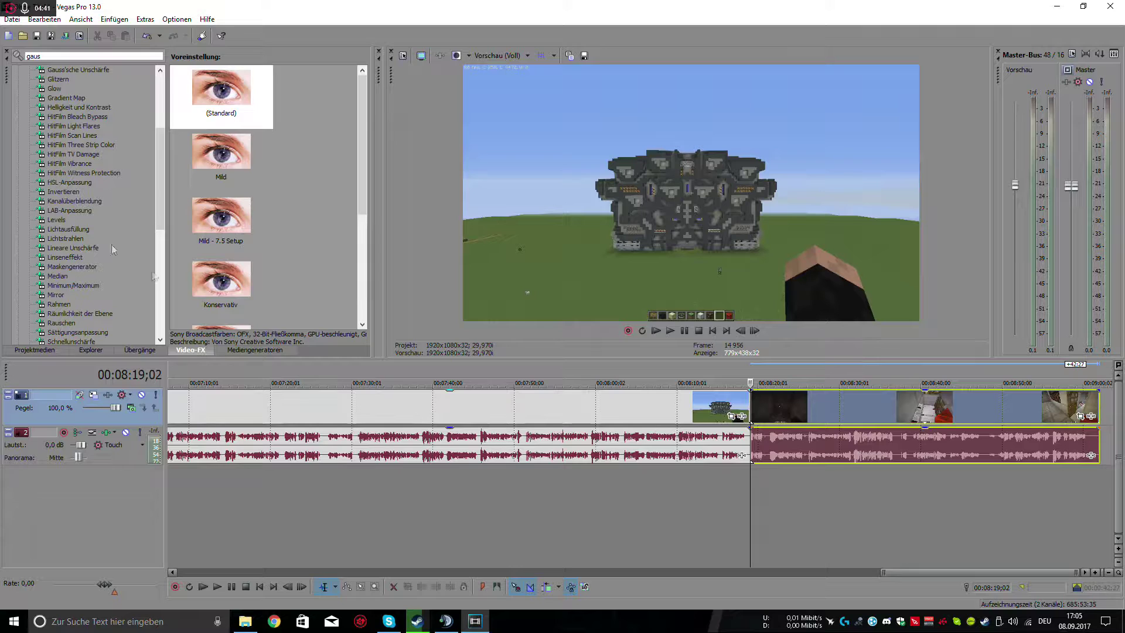
scroll(145, 272, "down", 3)
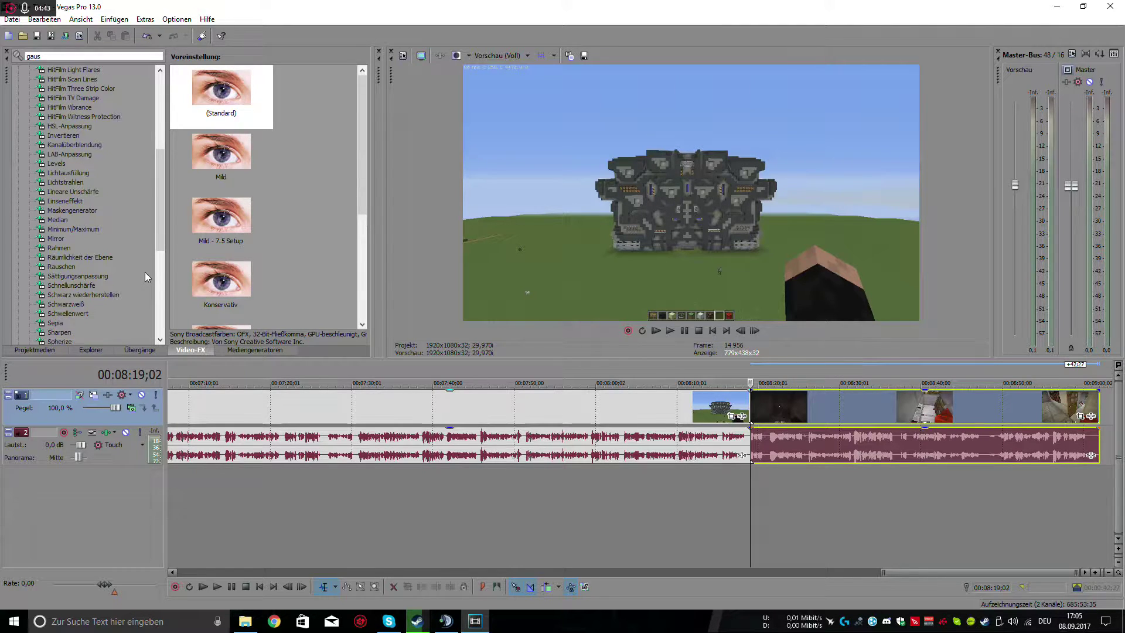
scroll(146, 272, "down", 3)
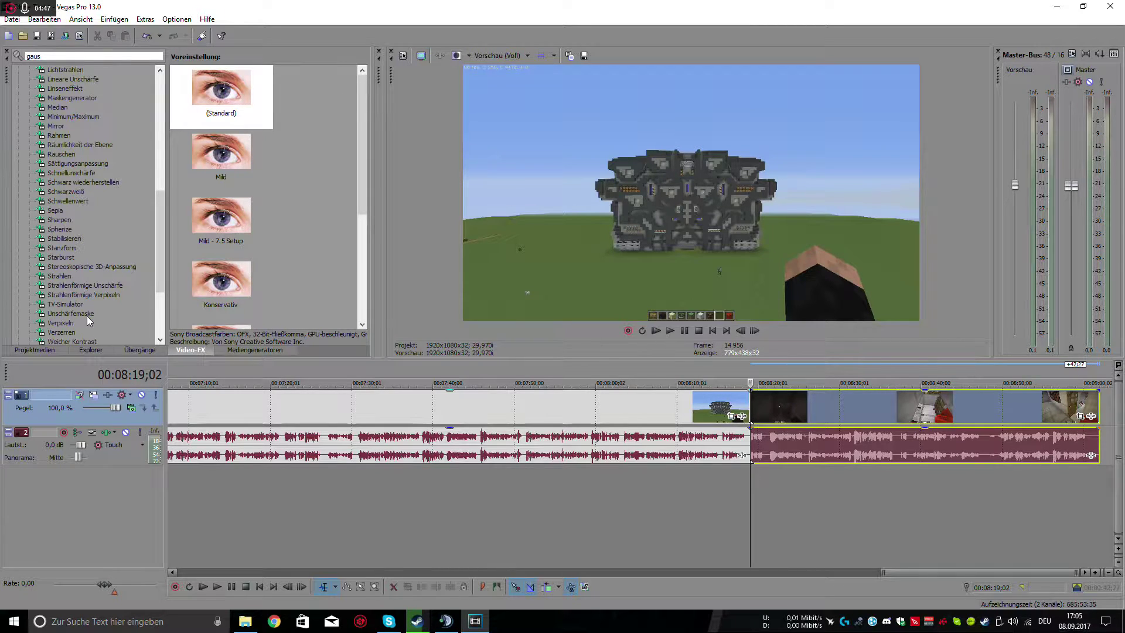
scroll(88, 317, "down", 3)
scroll(88, 317, "up", 4)
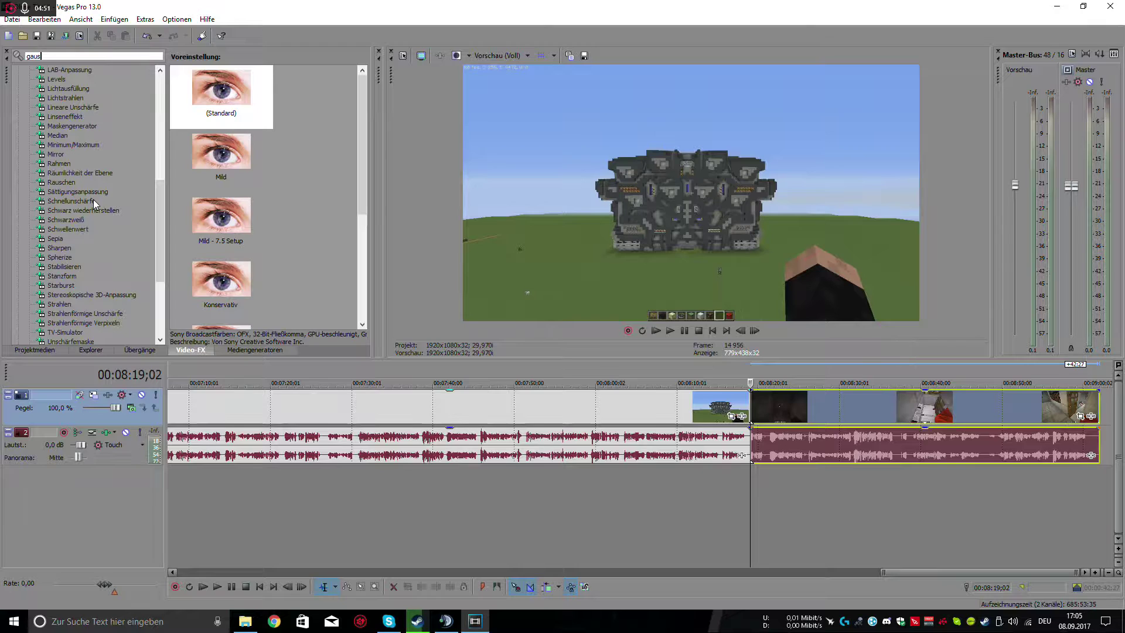
scroll(117, 170, "up", 12)
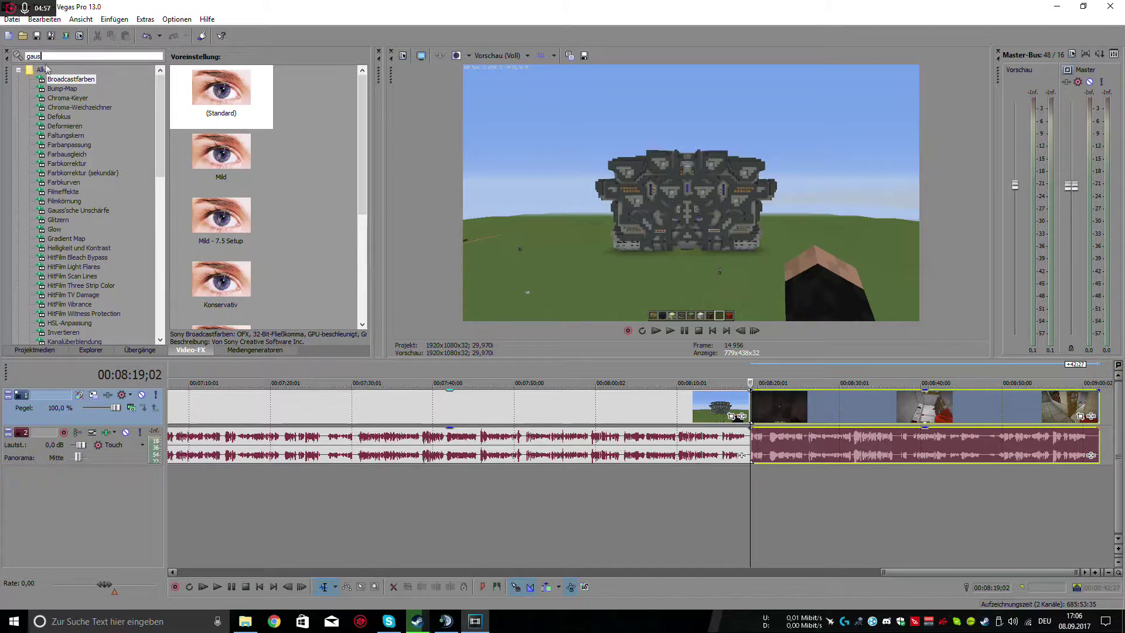
- Reload the video effects list and repeat the search for "unsch"
left_click(244, 350)
left_click(190, 350)
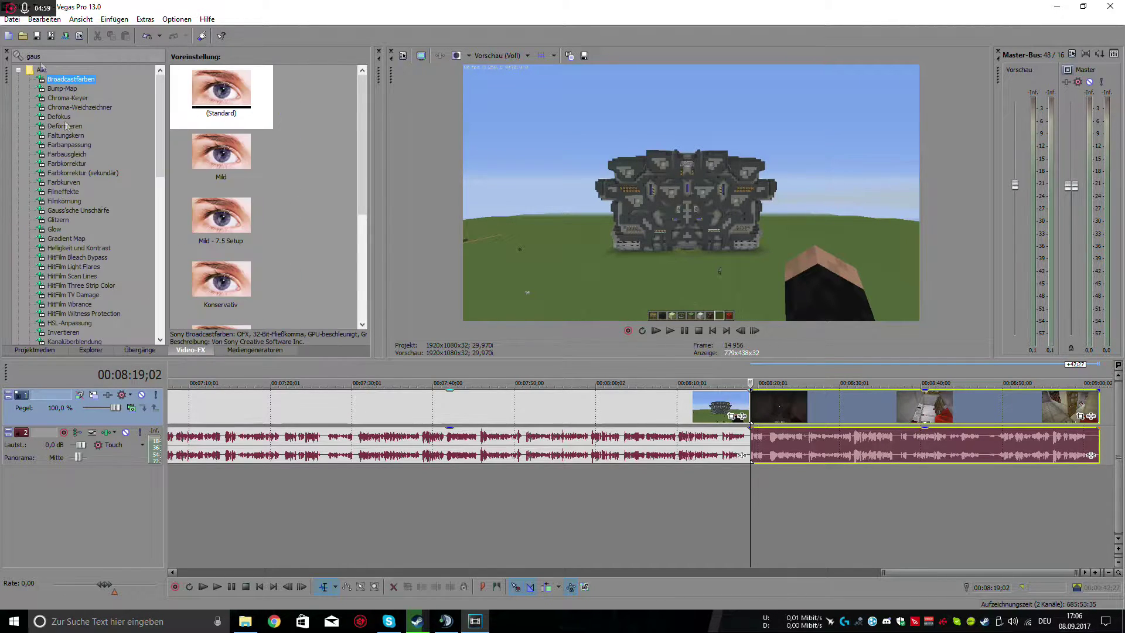
left_click(56, 55)
type("unsch")
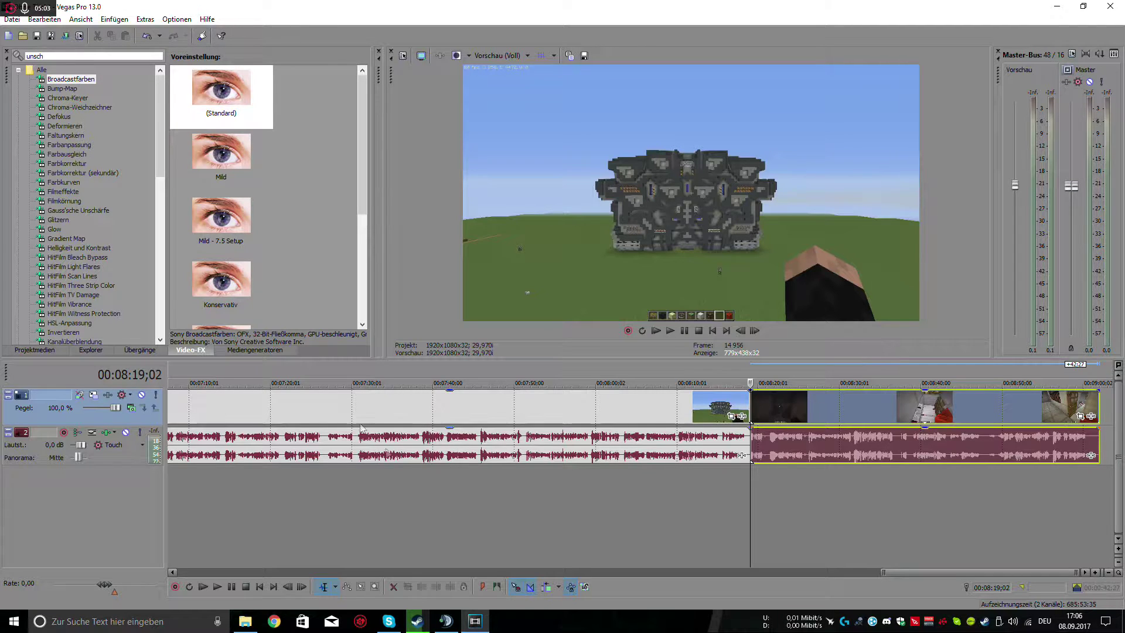
left_click(593, 475)
left_click(51, 38)
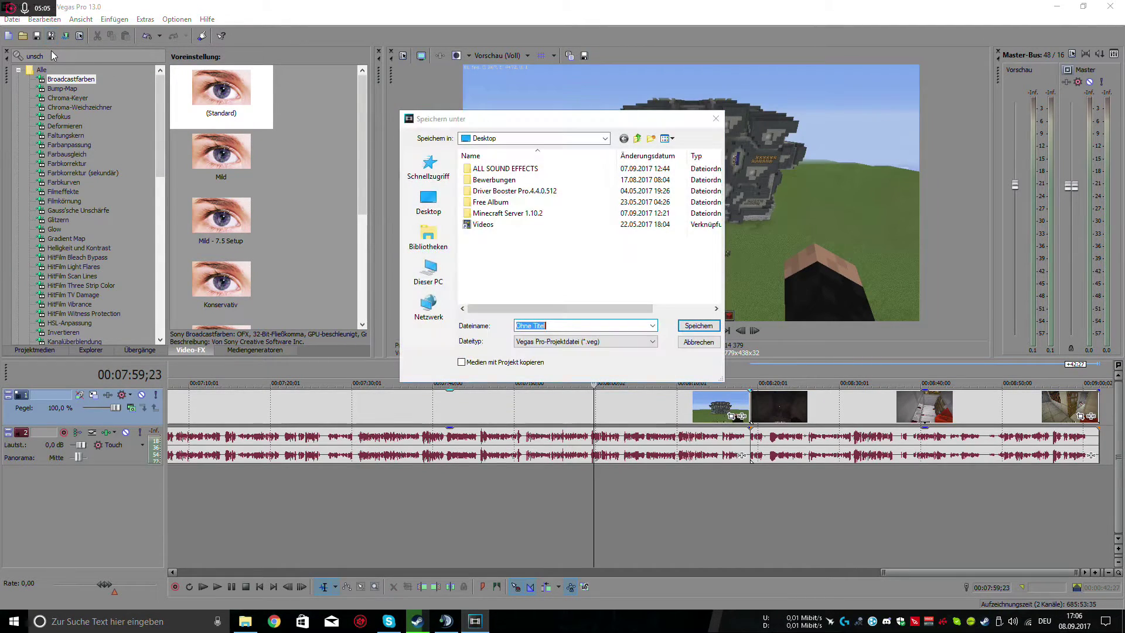
left_click(718, 116)
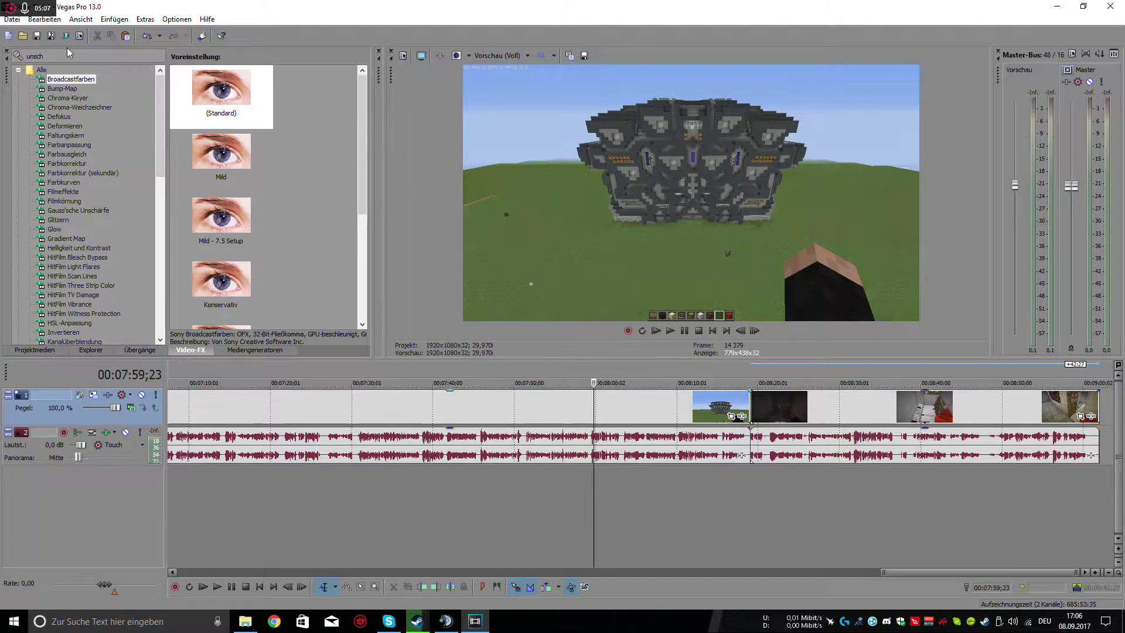
- Add the Sony Gauss'sche Unschärfe effect to the appended clip and keep its (Standard) preset
left_click(81, 57)
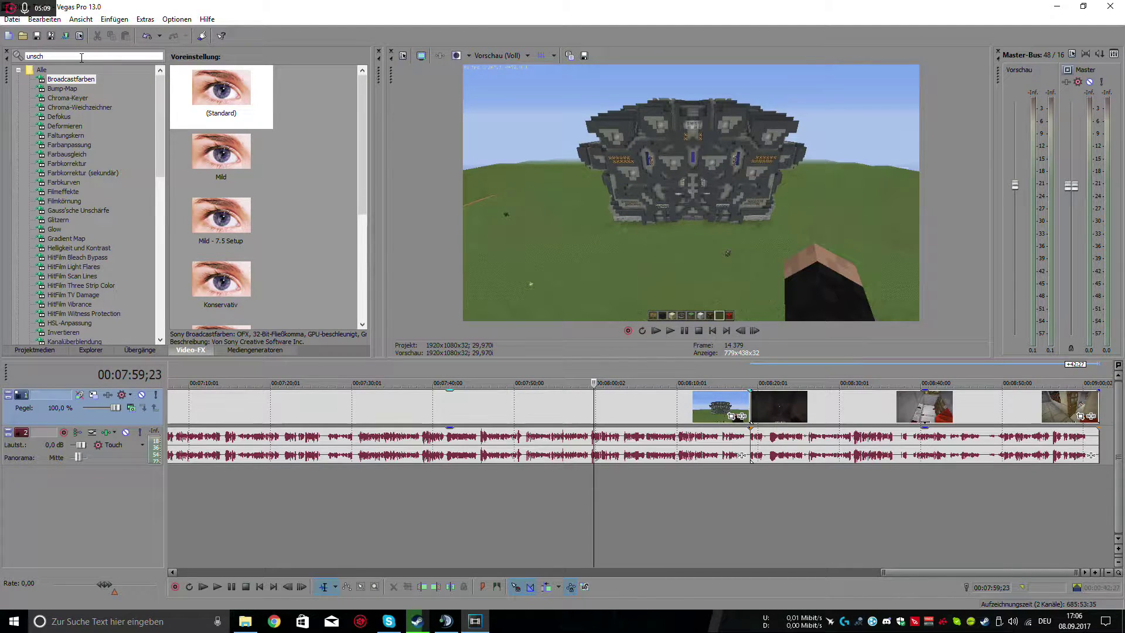
left_click(857, 448)
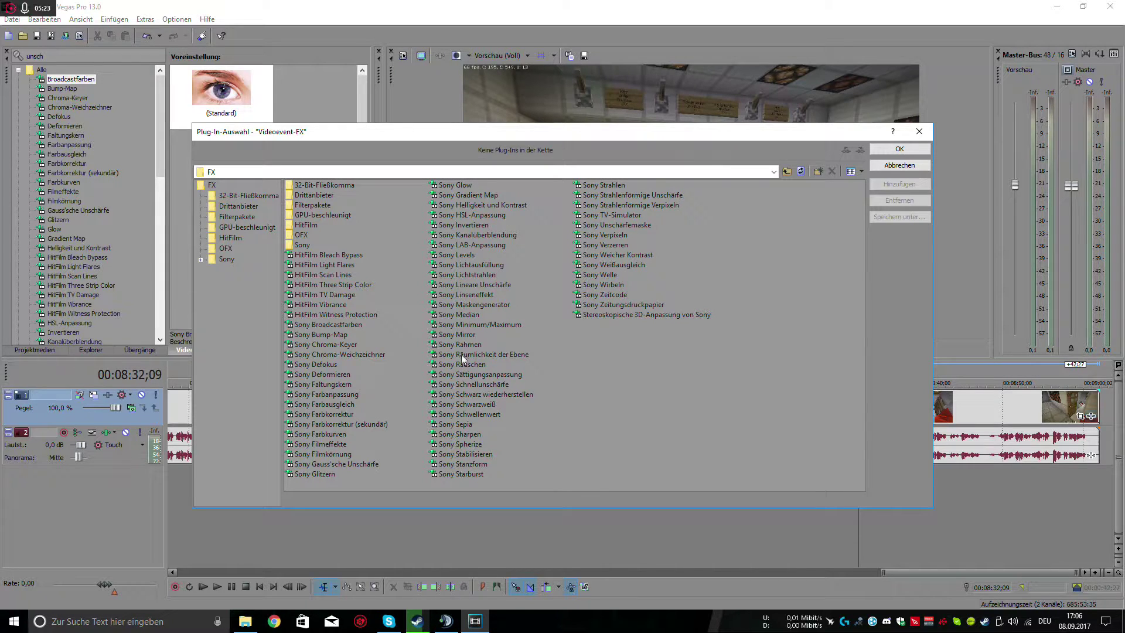
left_click(338, 463)
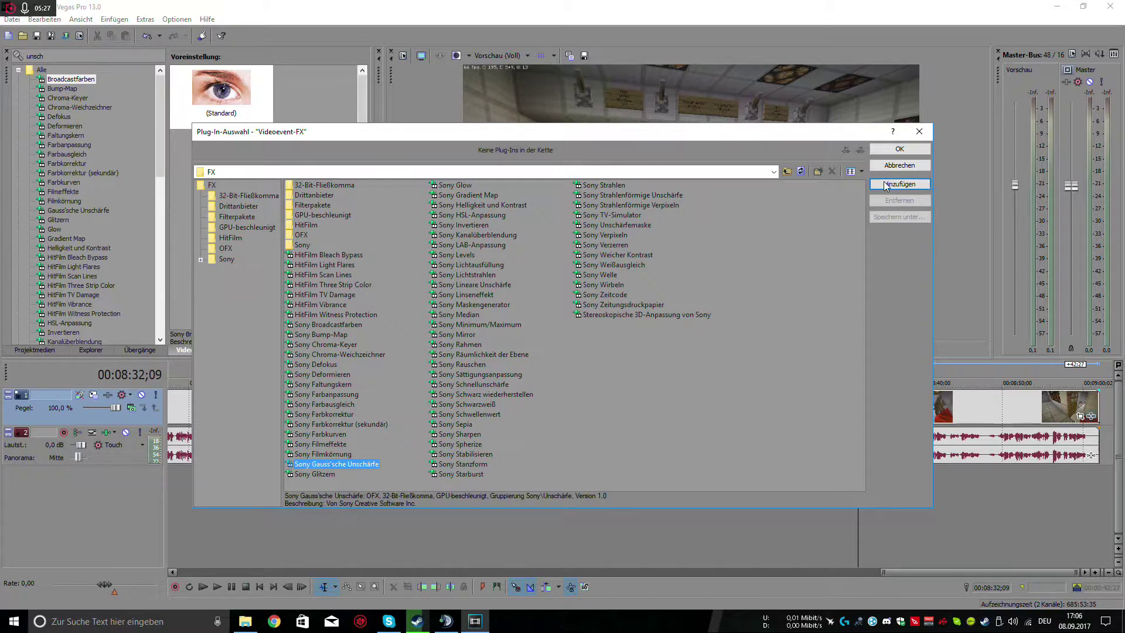
left_click(898, 184)
left_click(897, 148)
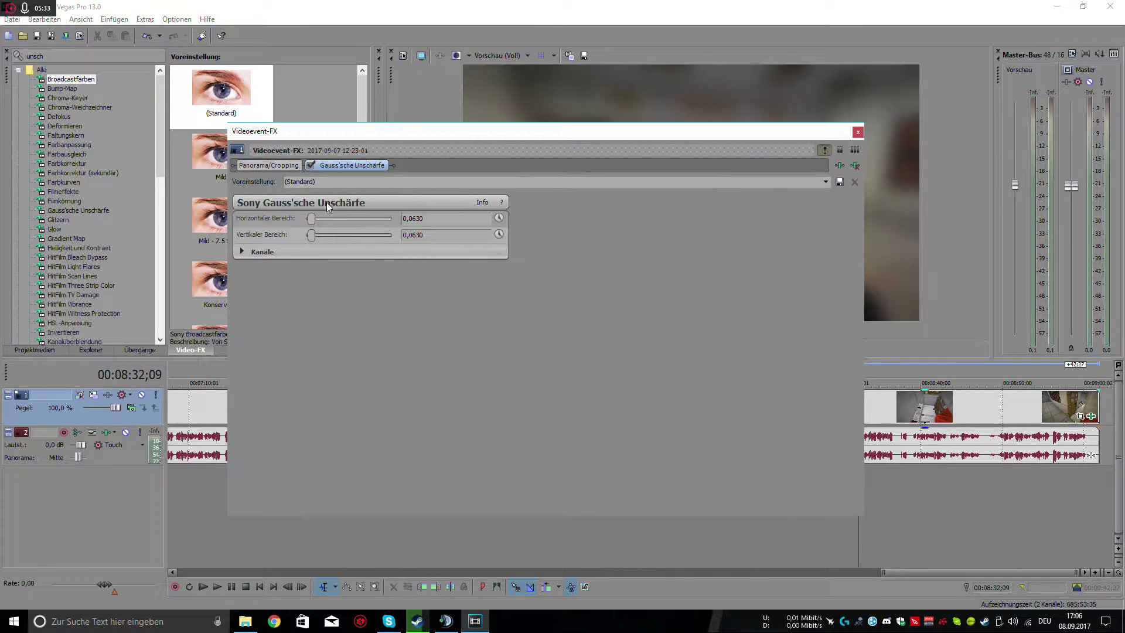
left_click(829, 184)
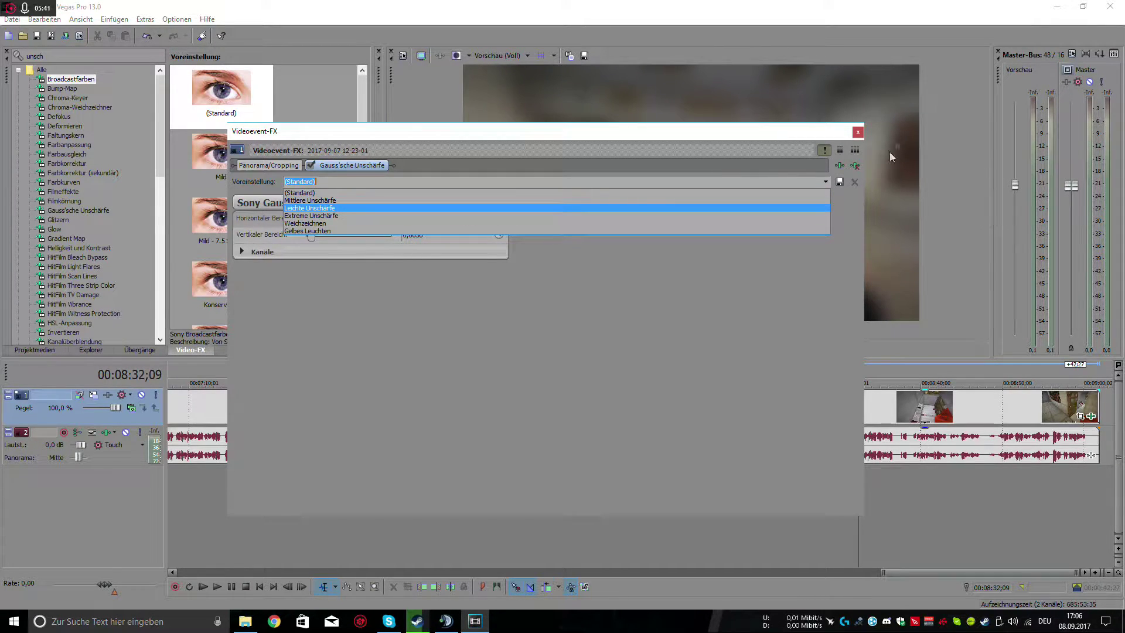
left_click(858, 133)
left_click(858, 132)
- Select the appended clip's audio and lower its event volume to silence
scroll(851, 457, "down", 5)
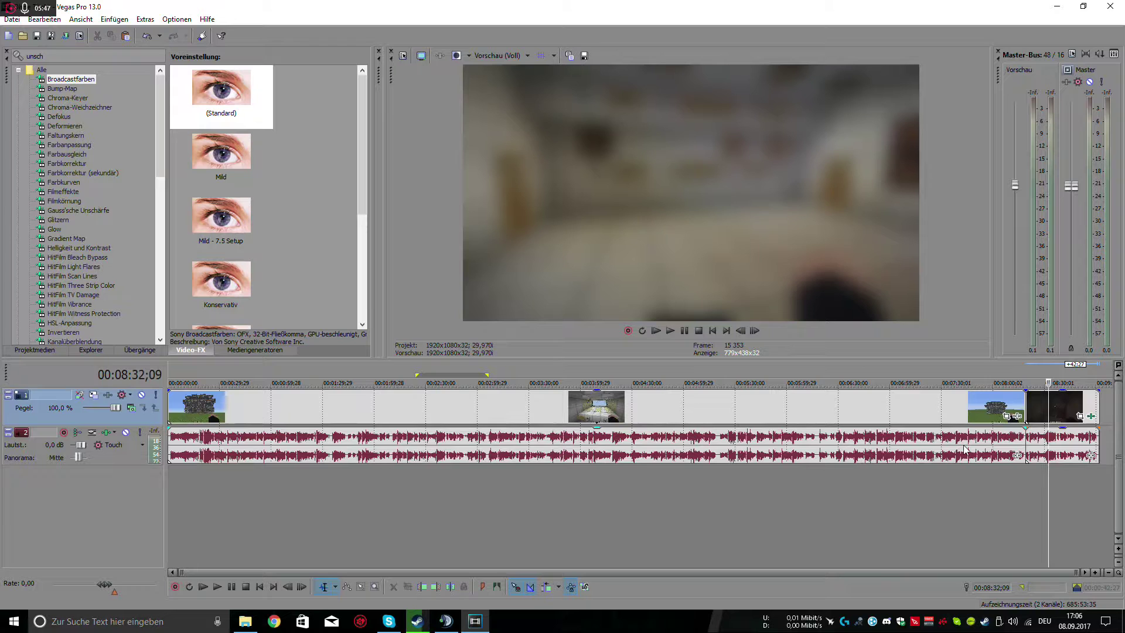
scroll(1040, 409, "up", 5)
scroll(917, 401, "up", 1)
scroll(917, 400, "down", 1)
left_click(898, 447)
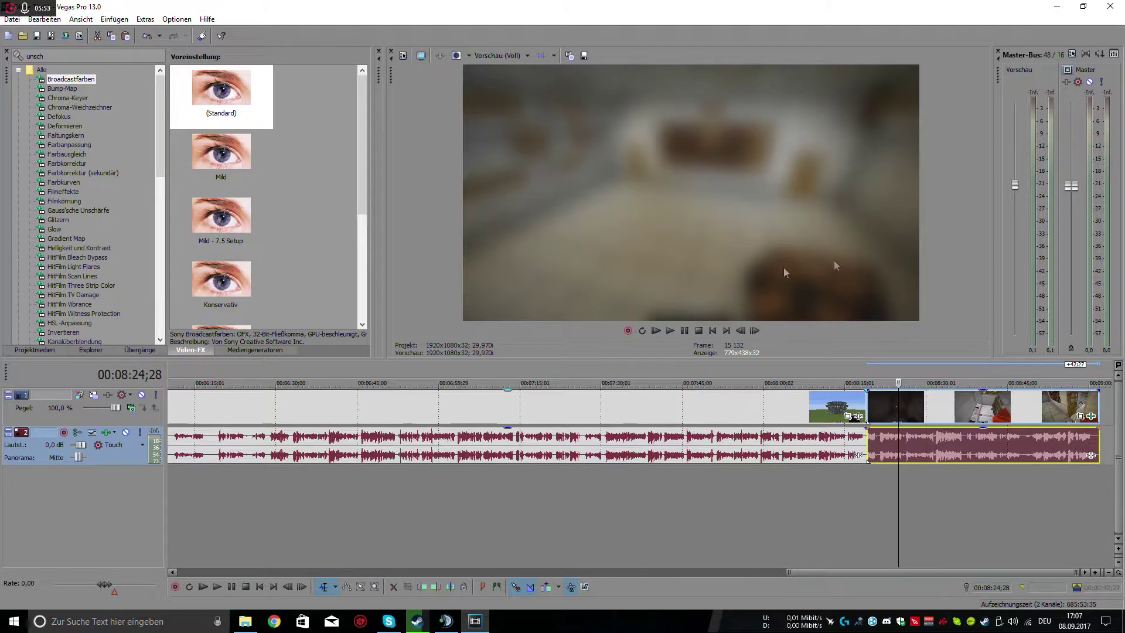
left_click(831, 402)
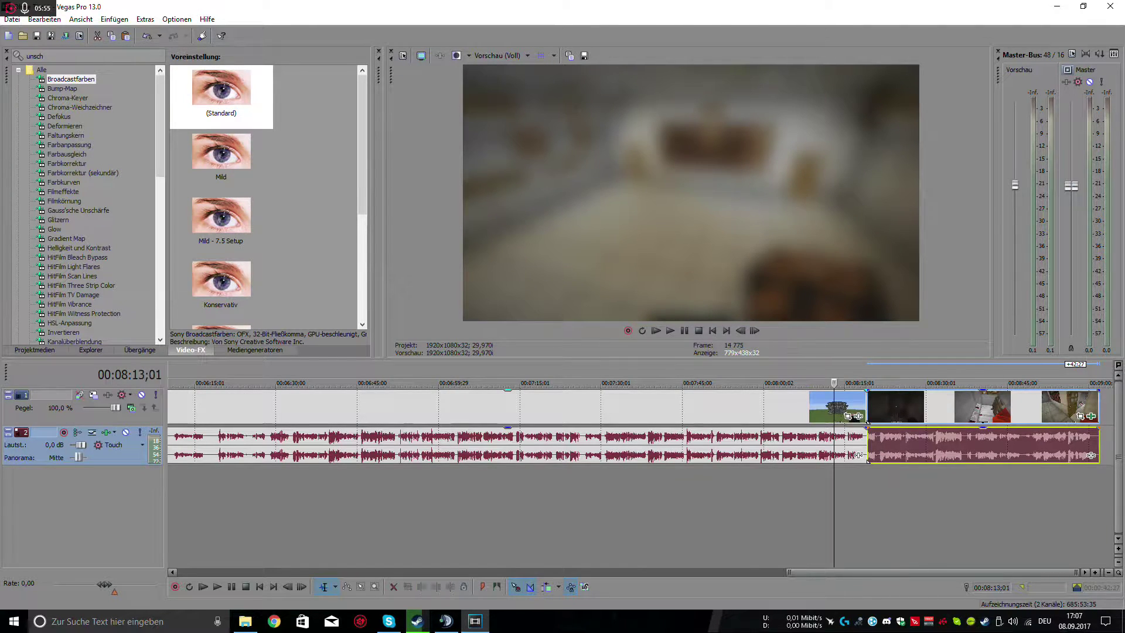
left_click(904, 448)
left_click(883, 451)
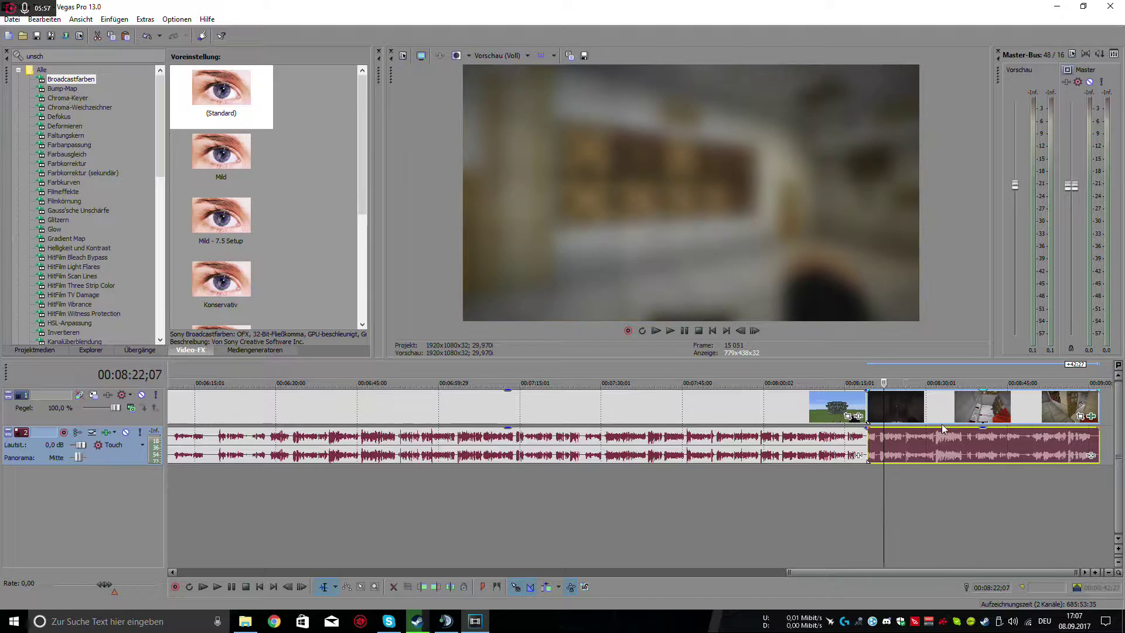
left_click_drag(940, 428, 939, 463)
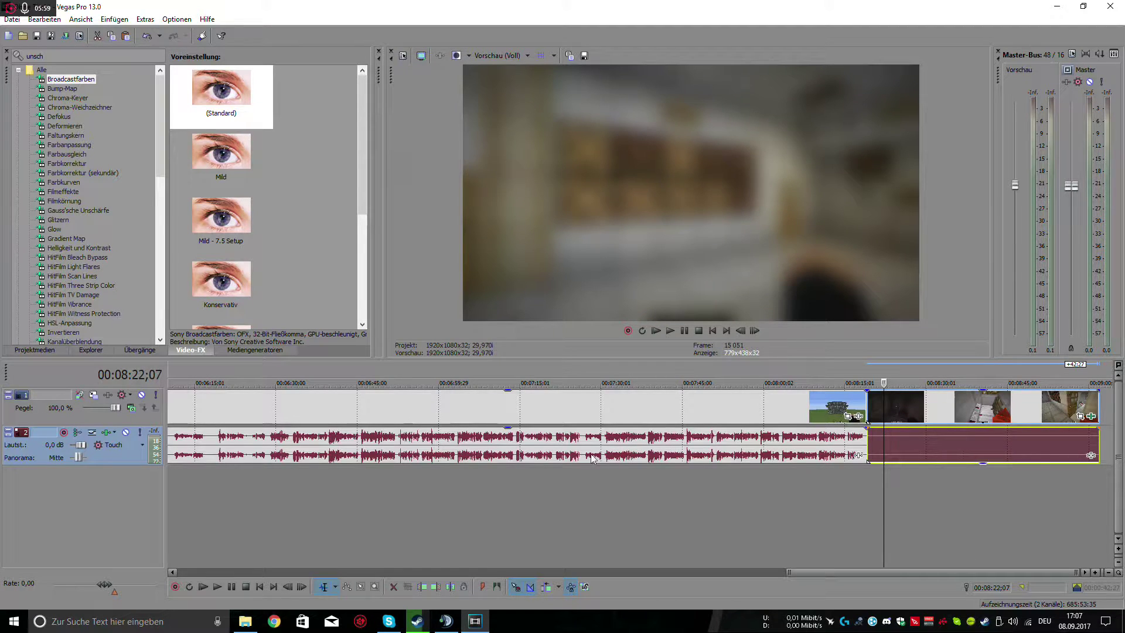
- Try overlapping the blurred clip with the end of the main clip for a 0;29 crossfade
left_click(868, 448)
scroll(868, 448, "up", 5)
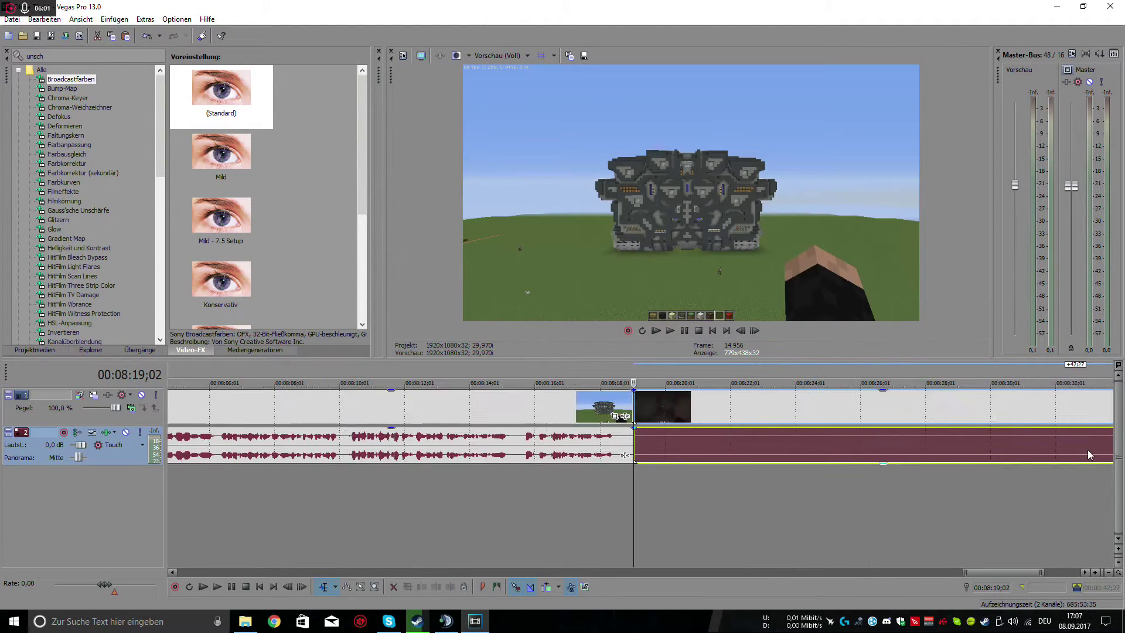
left_click_drag(708, 404, 680, 396)
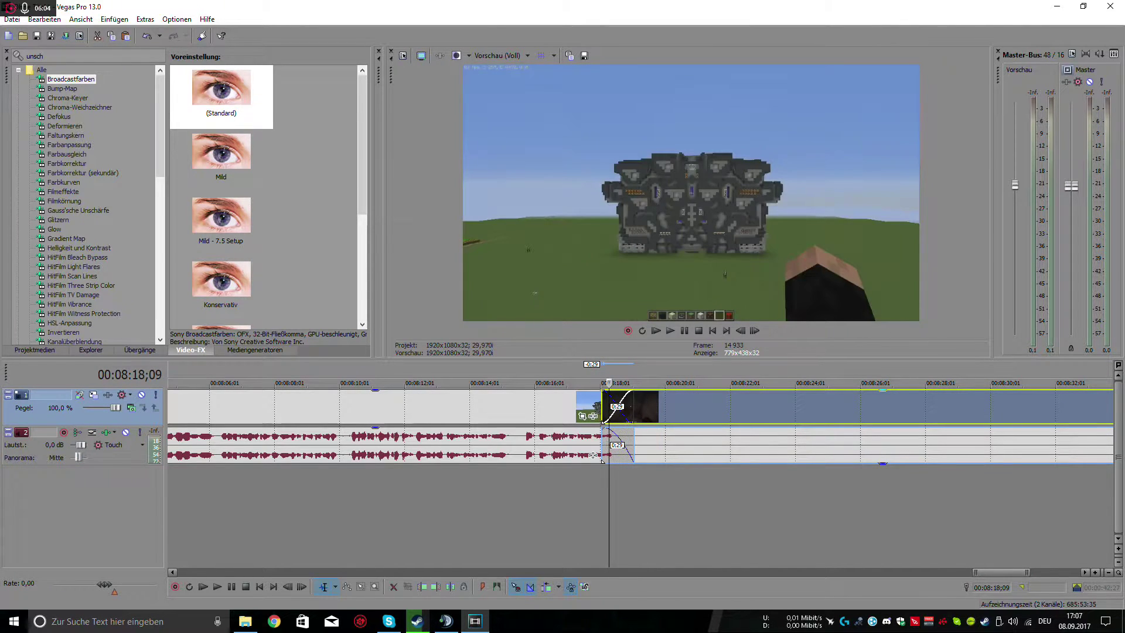
left_click_drag(609, 383, 606, 382)
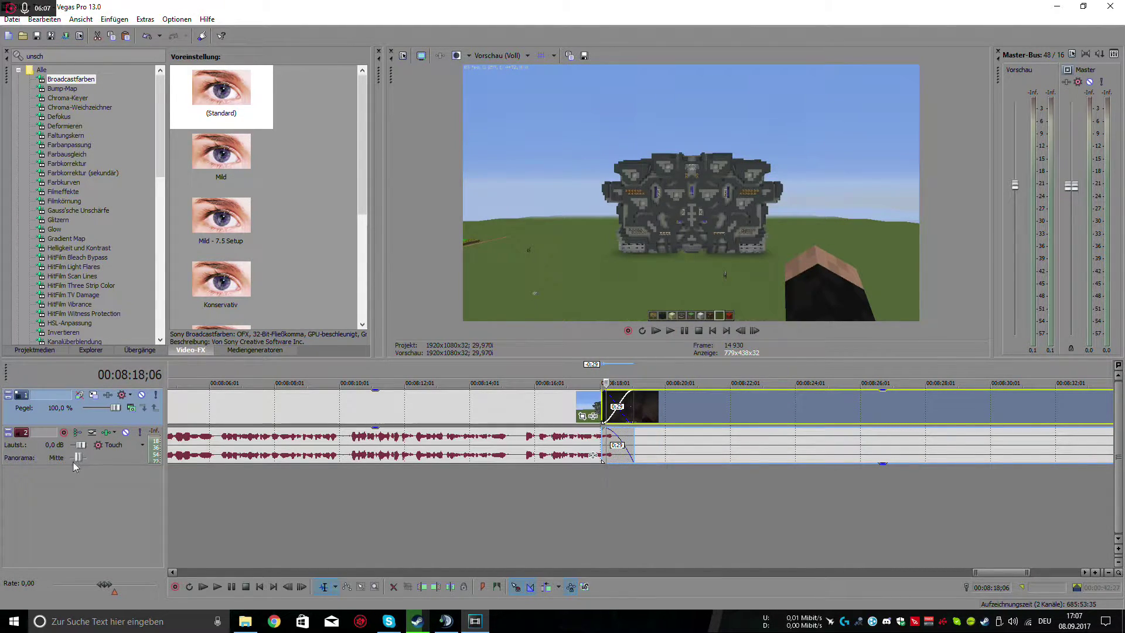
- Set audio track 2's volume to -Inf. and play the transition at the join
left_click_drag(81, 445, 70, 445)
left_click(685, 330)
left_click(685, 330)
- Move the blurred clip back against the main clip, fade the main clip out and the blurred clip in, and preview the join
mouse_move(694, 411)
left_mouse_down()
mouse_move(726, 405)
mouse_move(710, 404)
left_mouse_up()
left_click_drag(635, 393, 610, 392)
left_click(608, 403)
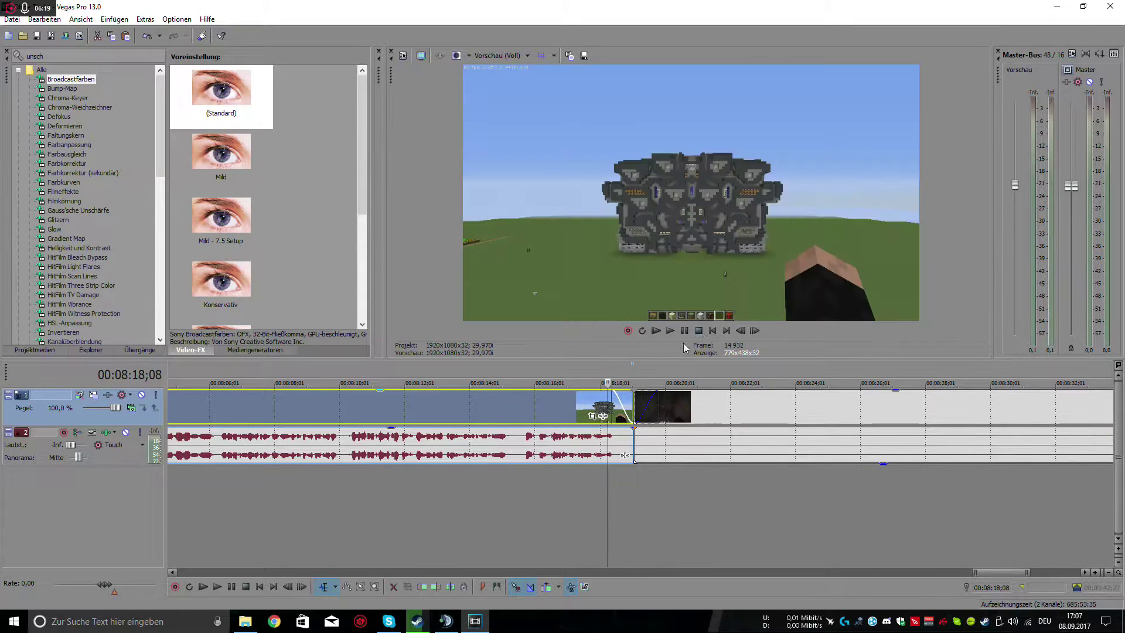
key("space")
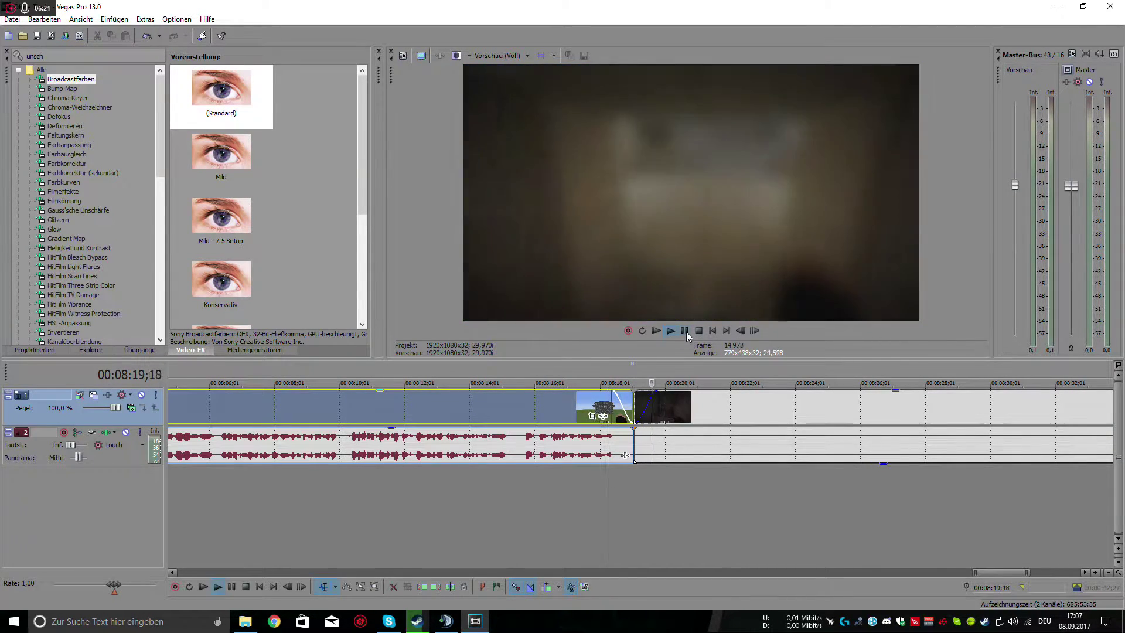
left_click(684, 330)
- Mark the range from the join at 00:08:19;02 to 00:08:39;18 and trim the blurred clip's end to that range
scroll(641, 490, "down", 10)
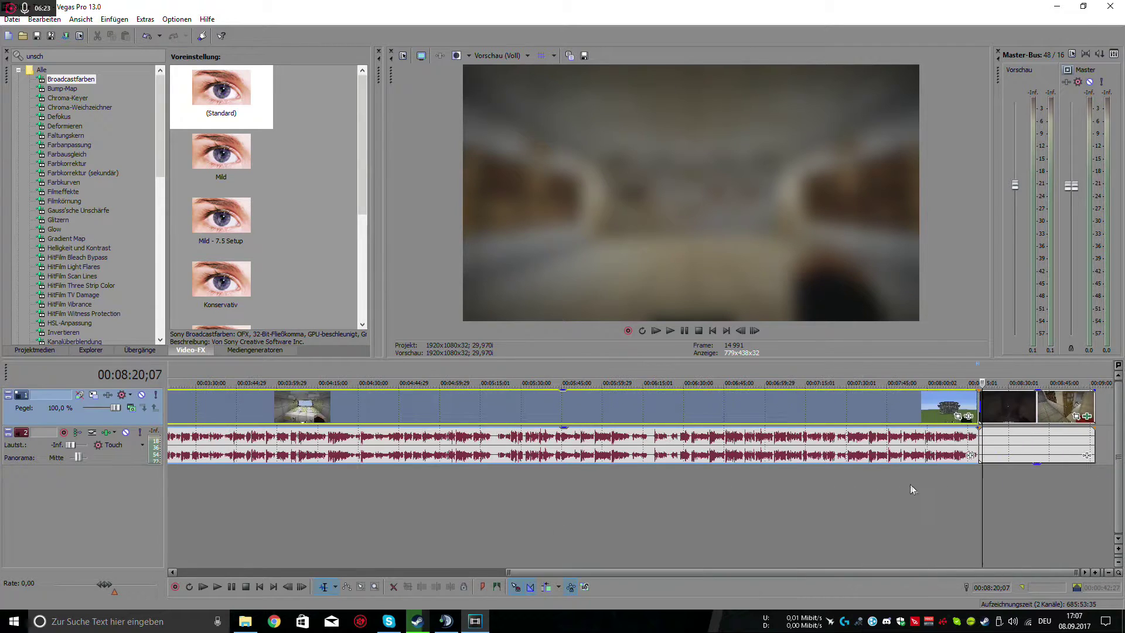
scroll(1064, 510, "up", 3)
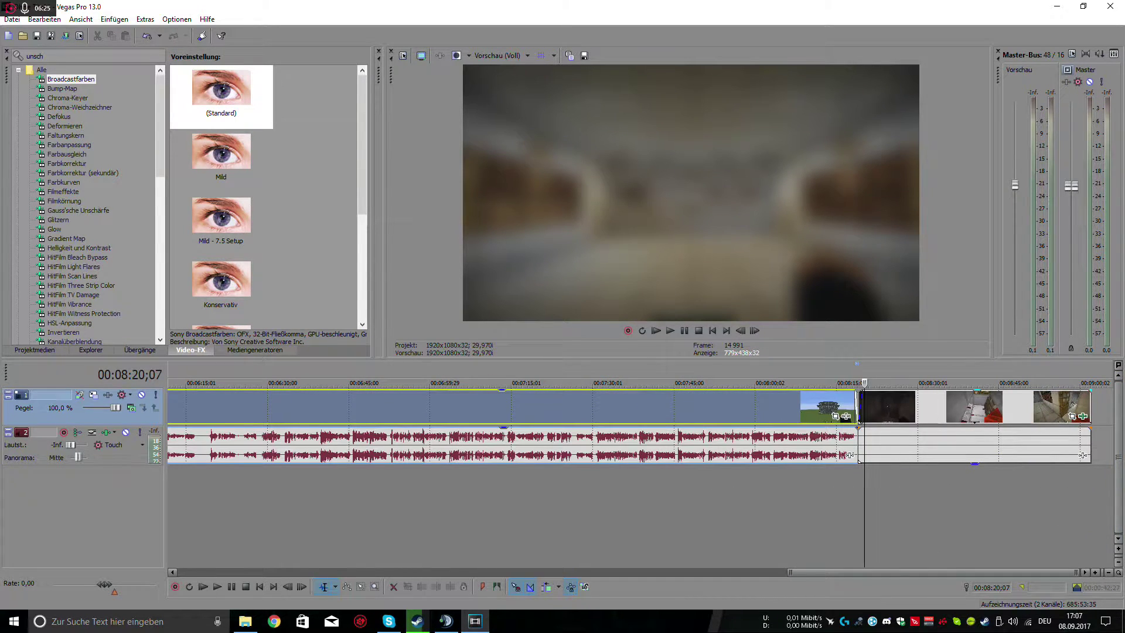
left_click(857, 409)
scroll(644, 422, "up", 6)
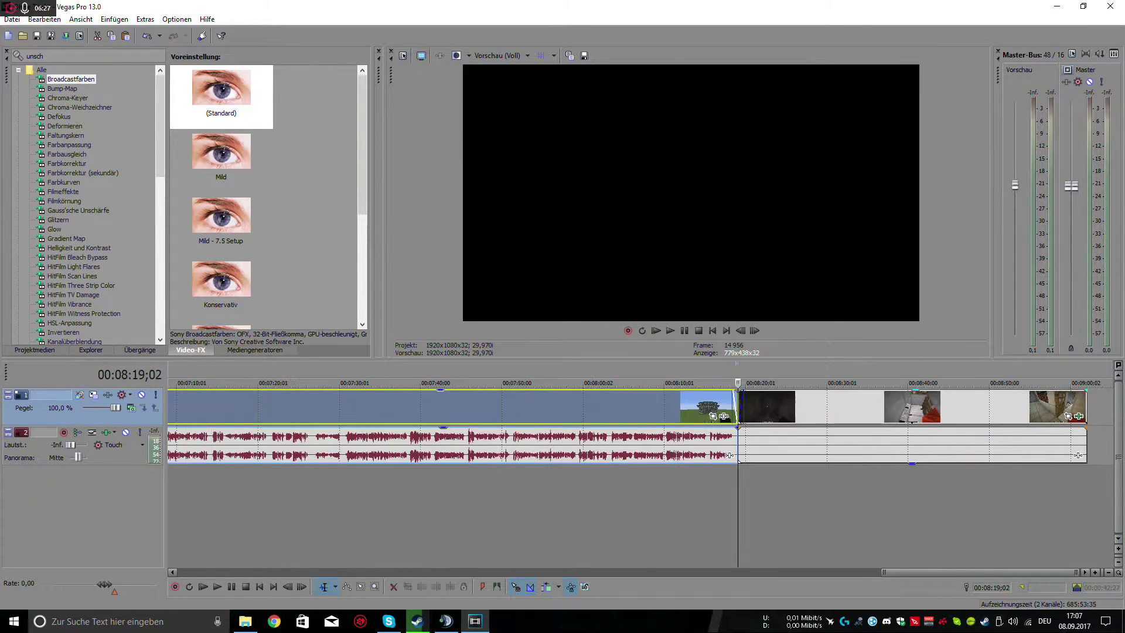
scroll(644, 422, "down", 7)
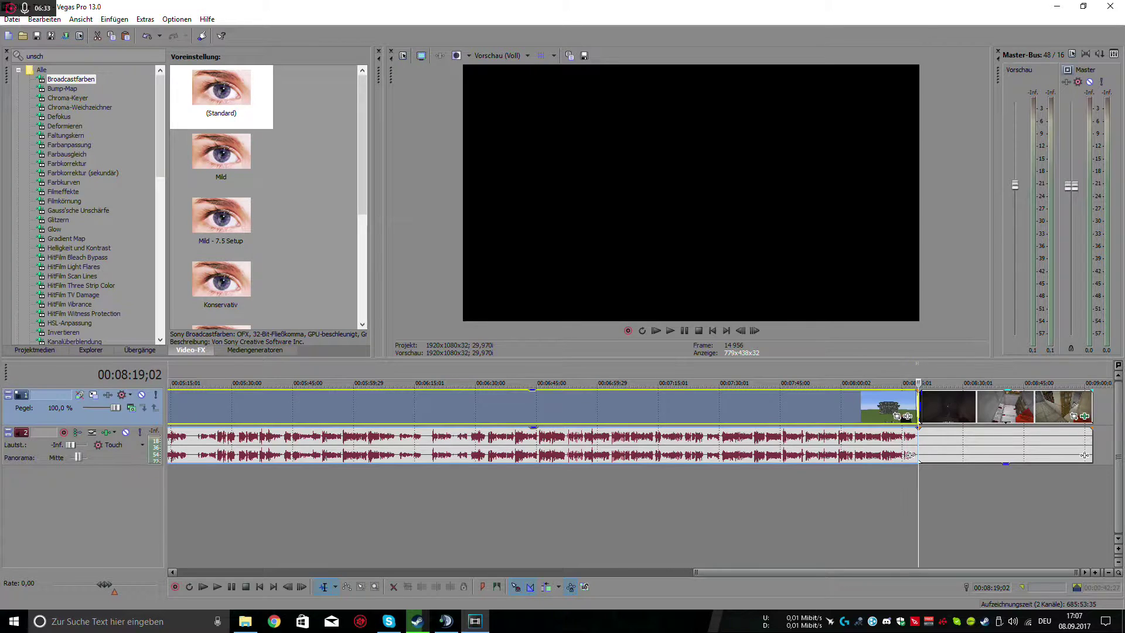
key("space")
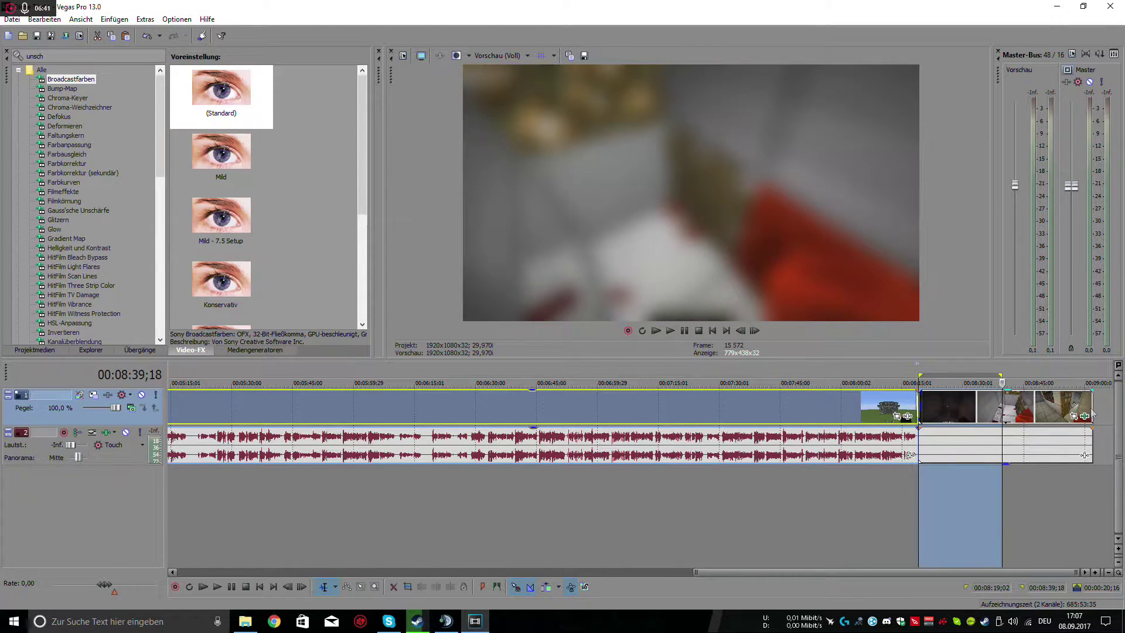
left_click_drag(1092, 413, 1002, 415)
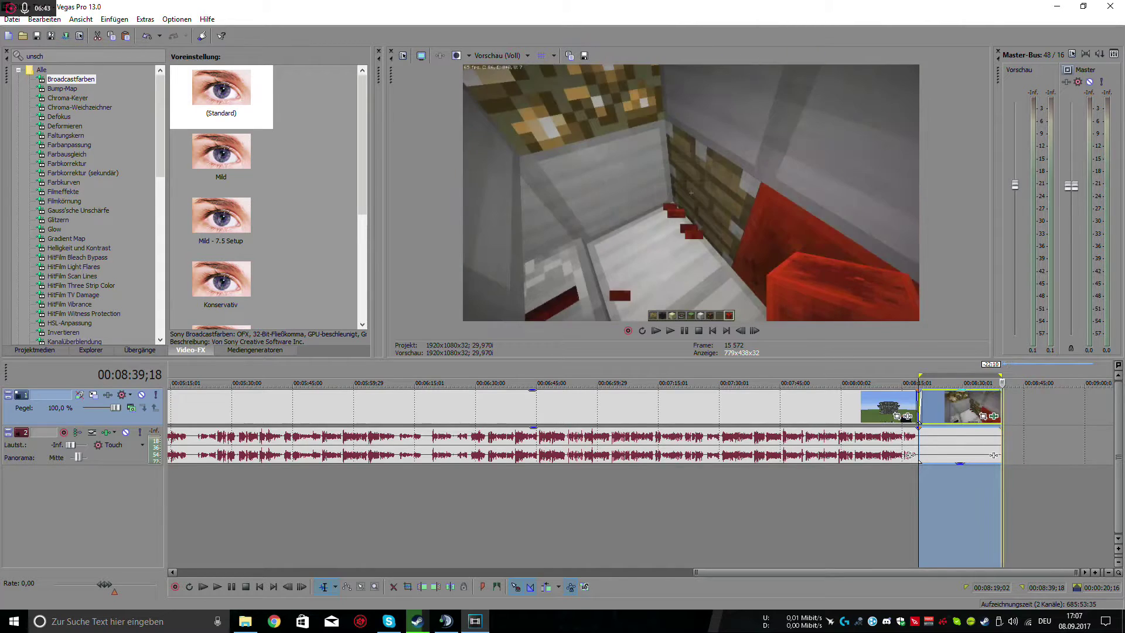
- Add a fade-out of a few seconds at the blurred clip's end and play it from 00:08:34;25
scroll(958, 431, "up", 5)
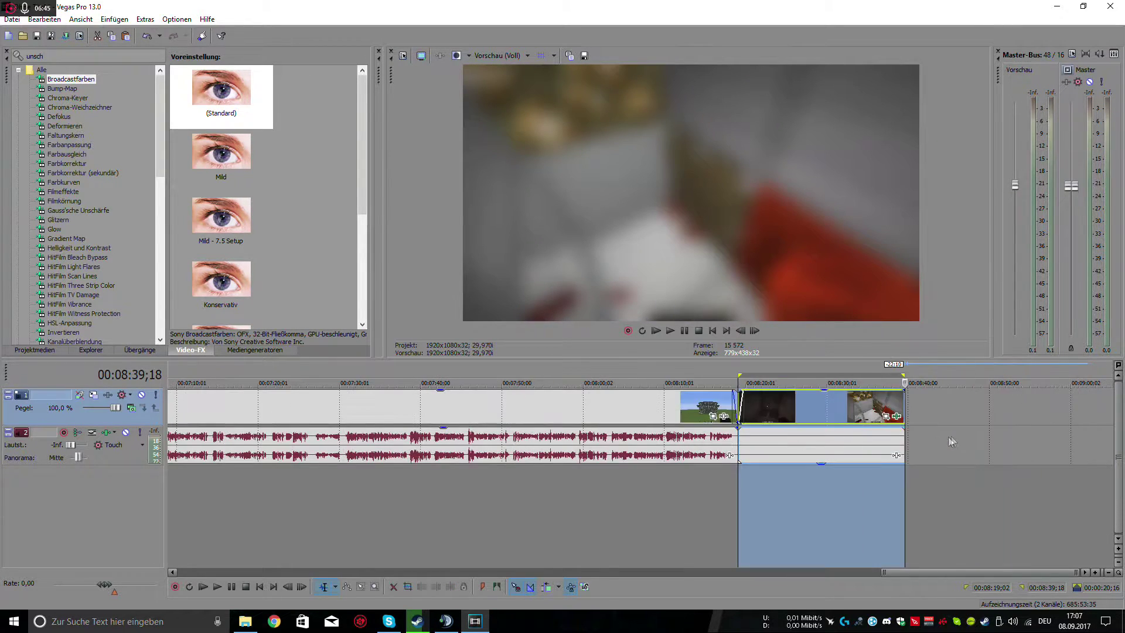
left_click_drag(710, 392, 651, 402)
left_click(632, 404)
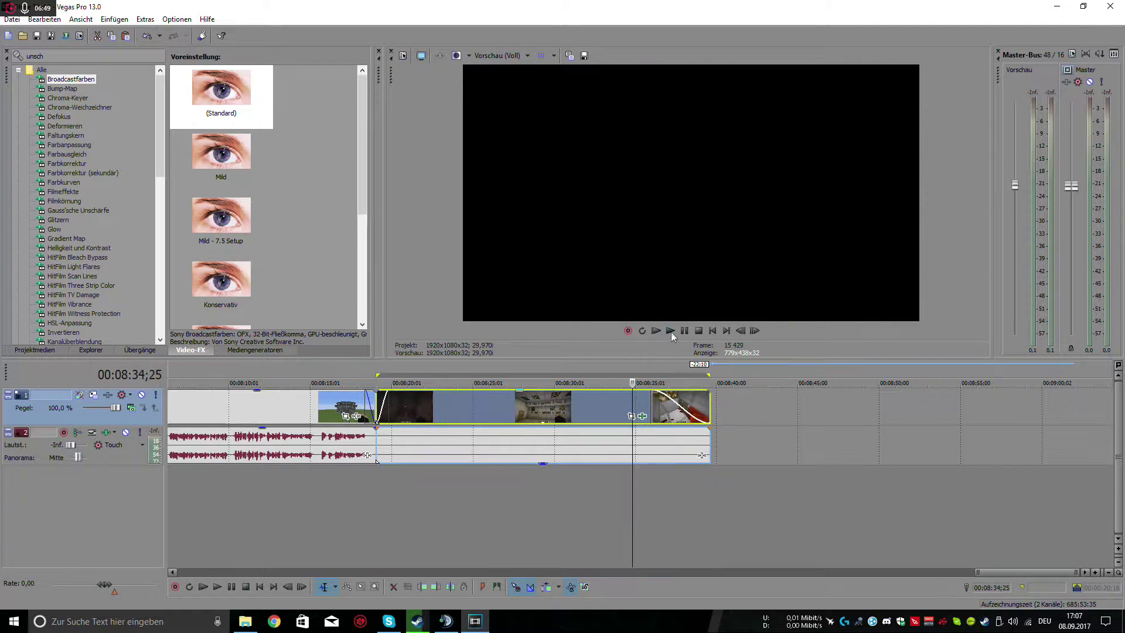
left_click(670, 331)
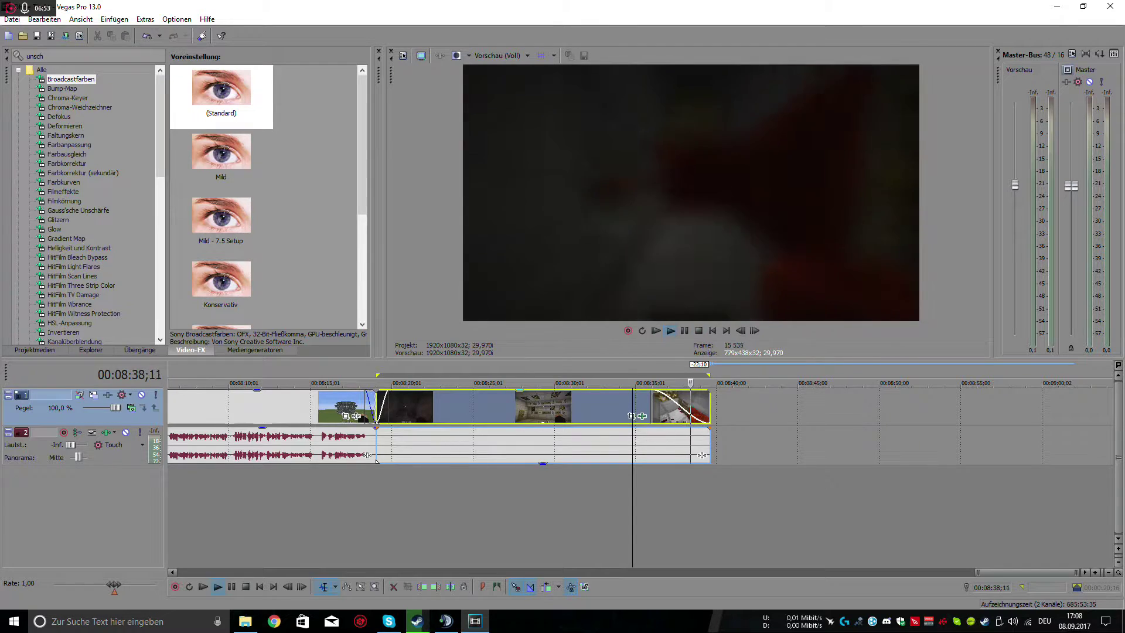
left_click(684, 331)
- Bring "Anfangs Musik von Livestream.mp3" from the file explorer onto a new audio track below the blurred clip
scroll(761, 516, "down", 4)
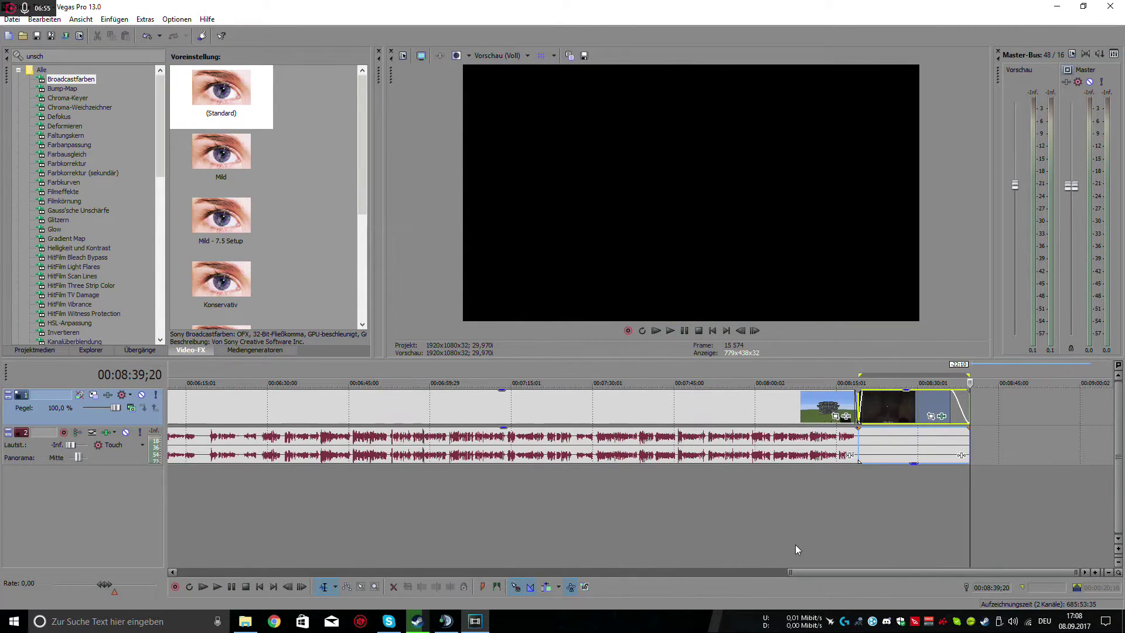
scroll(795, 543, "down", 2)
scroll(1028, 472, "up", 6)
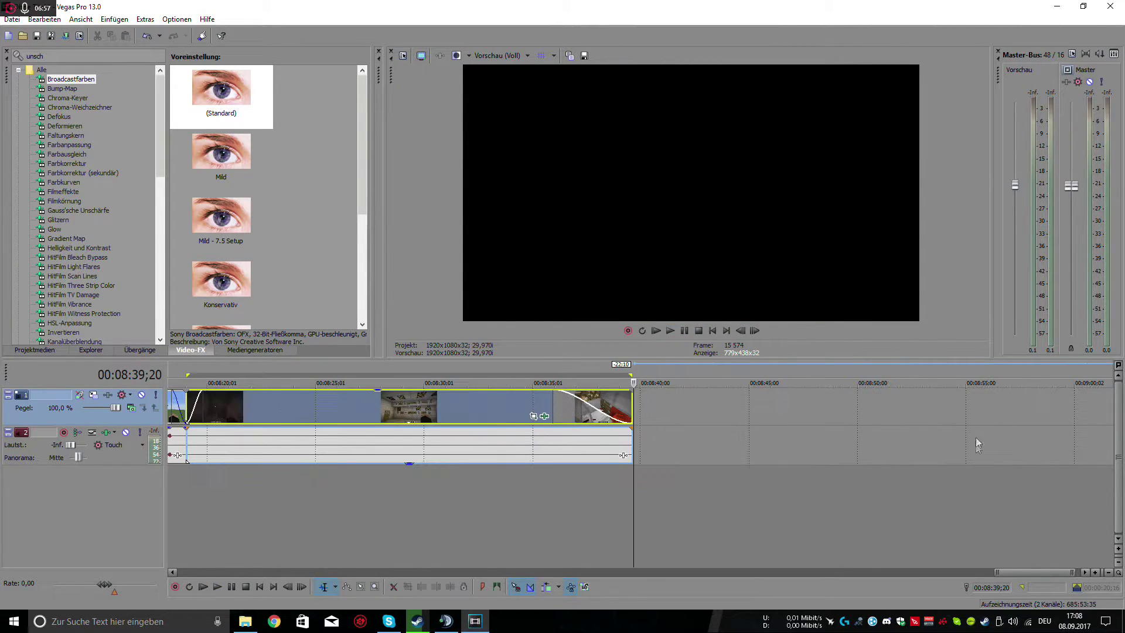
scroll(976, 443, "down", 3)
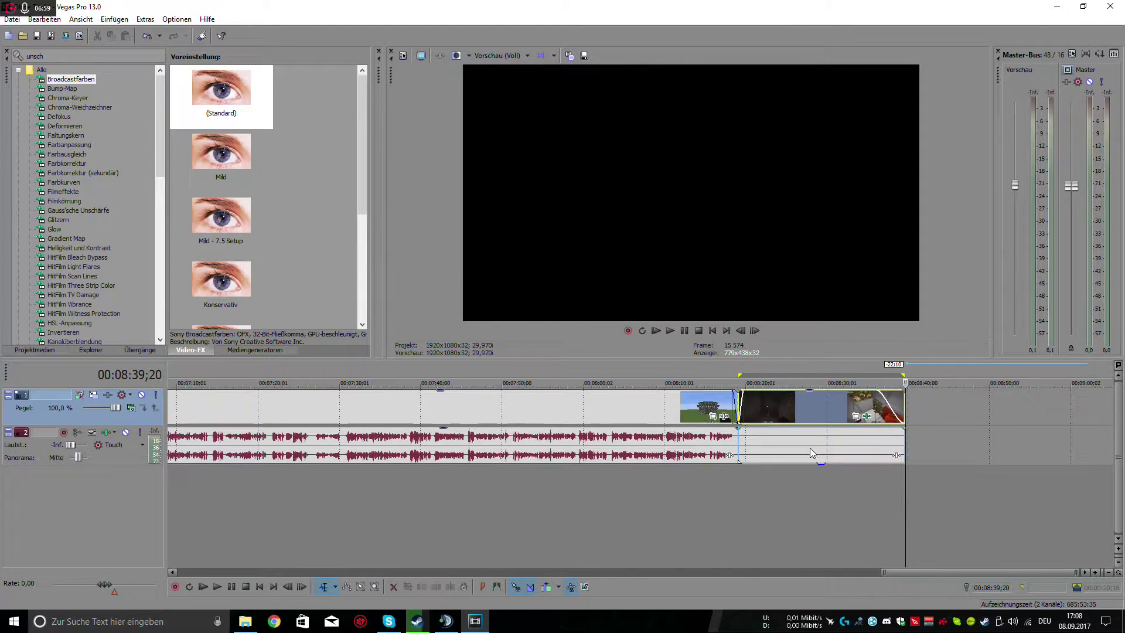
left_click(245, 621)
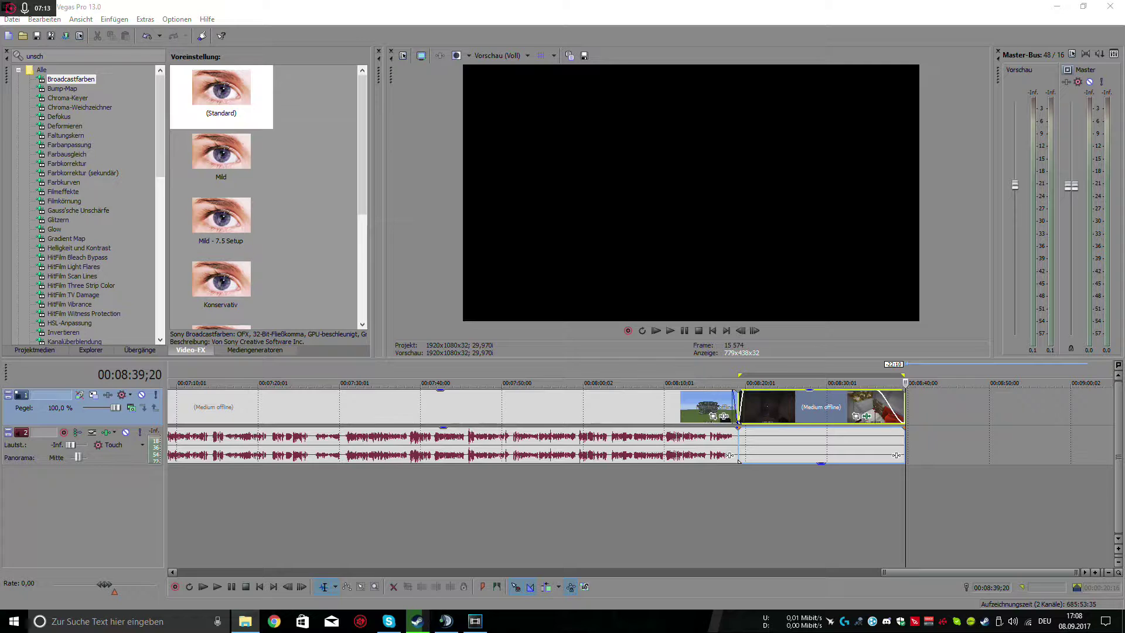
left_click_drag(905, 504, 754, 503)
scroll(866, 507, "down", 5)
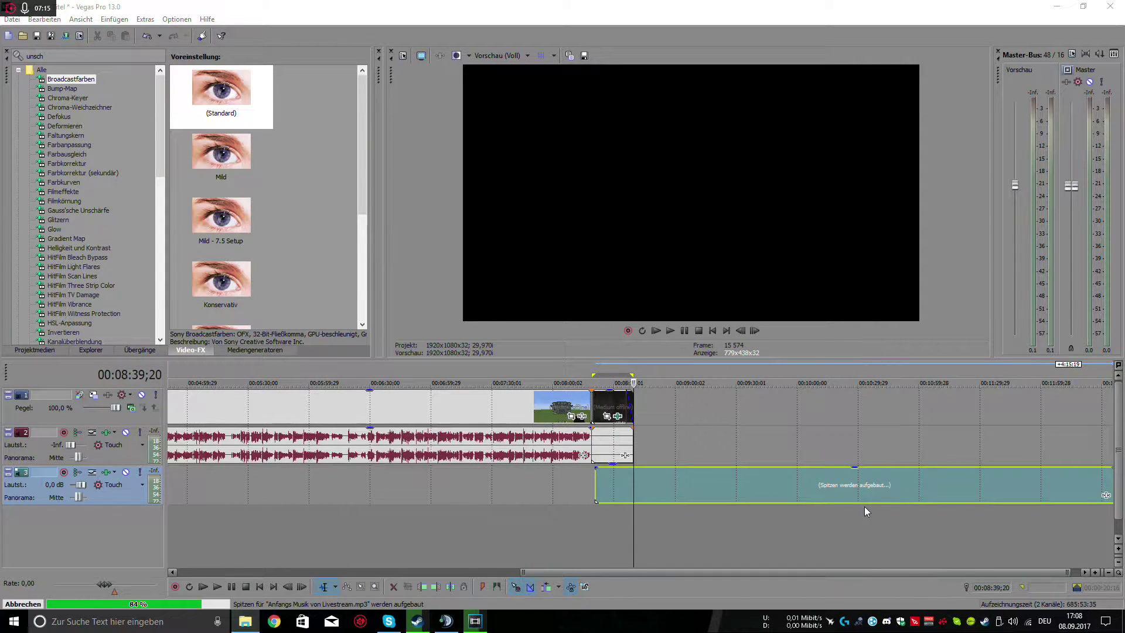
- Shift the music earlier until one of its loud passages begins at the join between the main and blurred clips
left_click_drag(861, 495, 635, 493)
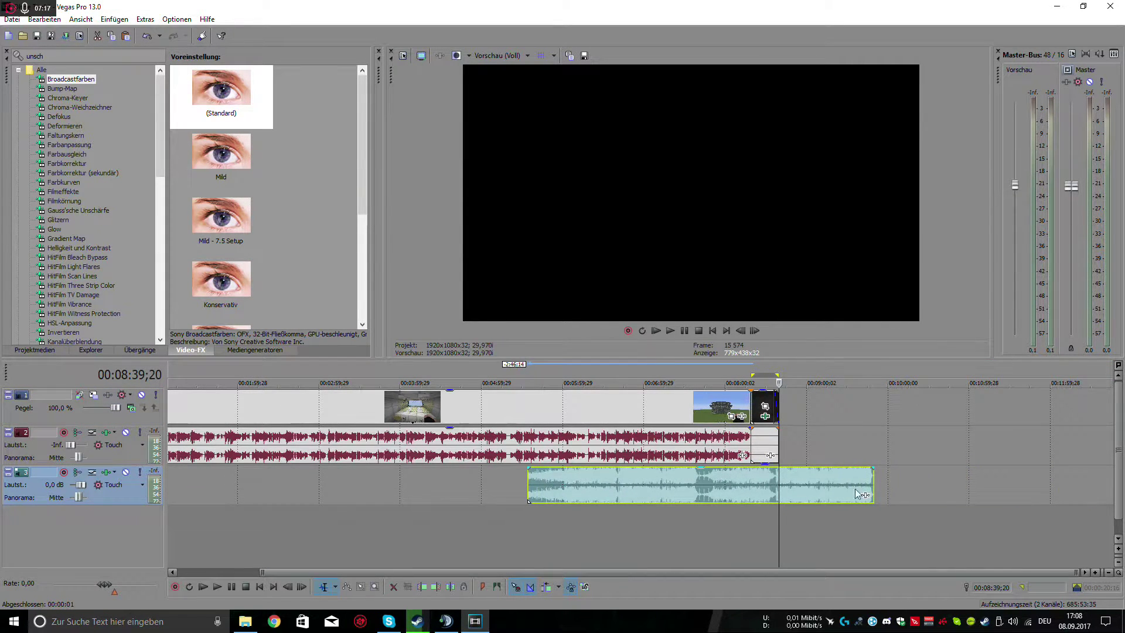
scroll(636, 492, "up", 5)
scroll(742, 504, "down", 6)
scroll(742, 504, "up", 2)
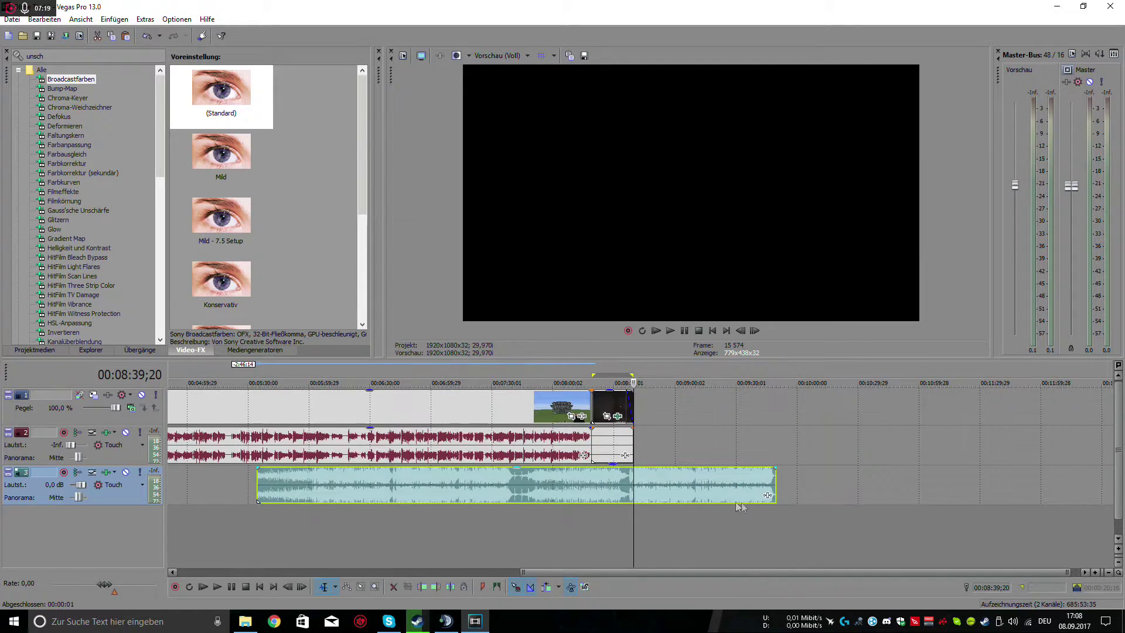
left_click_drag(678, 497, 641, 491)
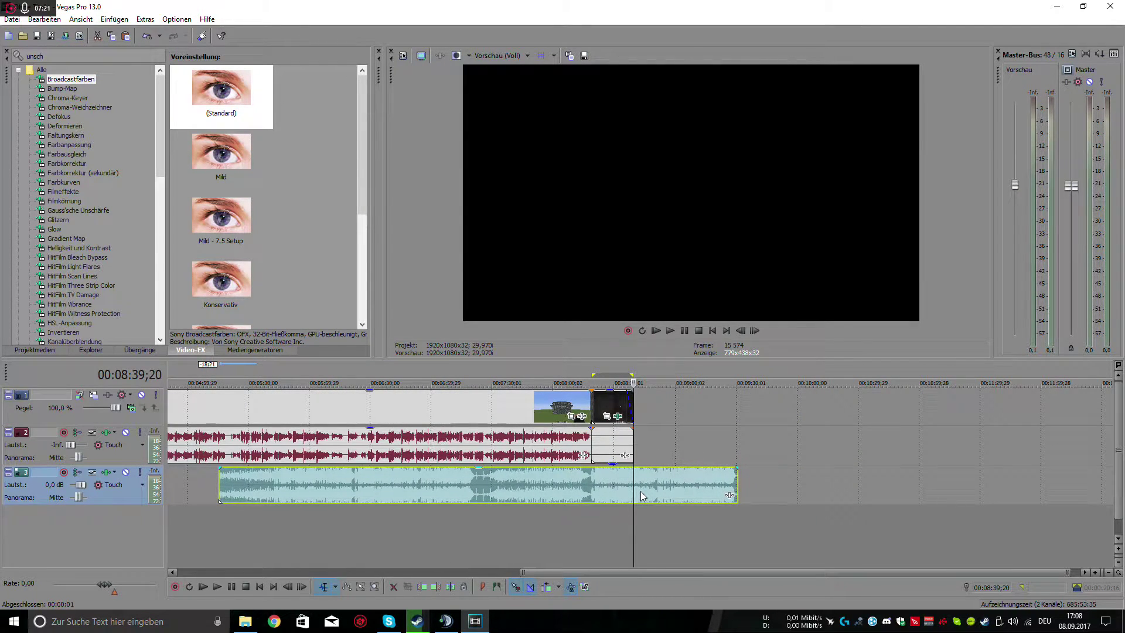
scroll(619, 483, "up", 2)
left_click(567, 489)
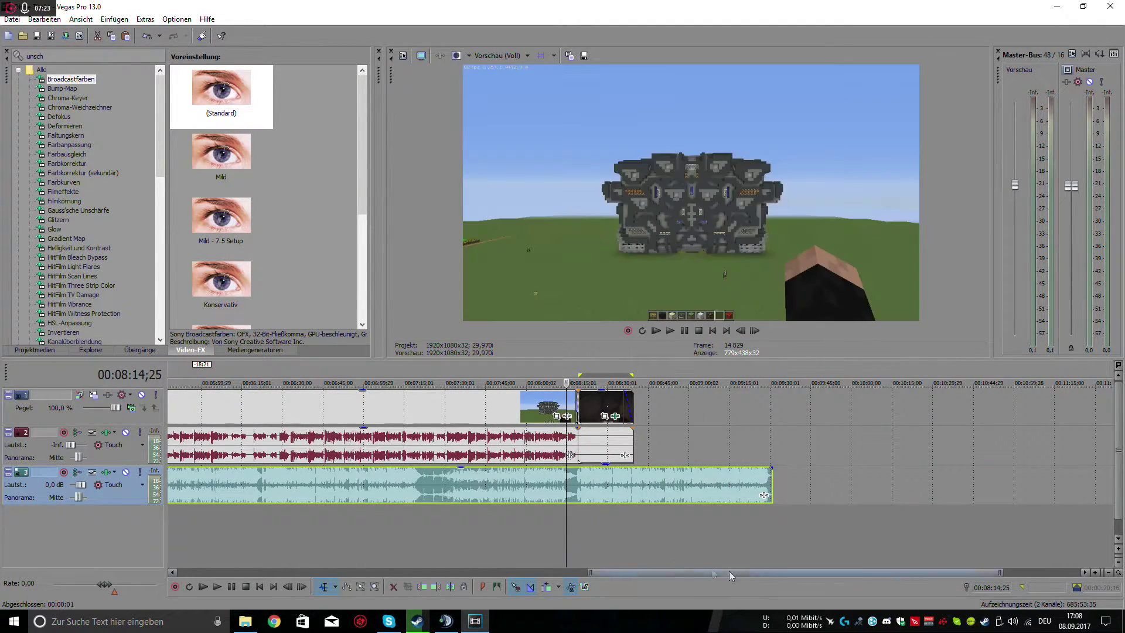
scroll(762, 572, "up", 3)
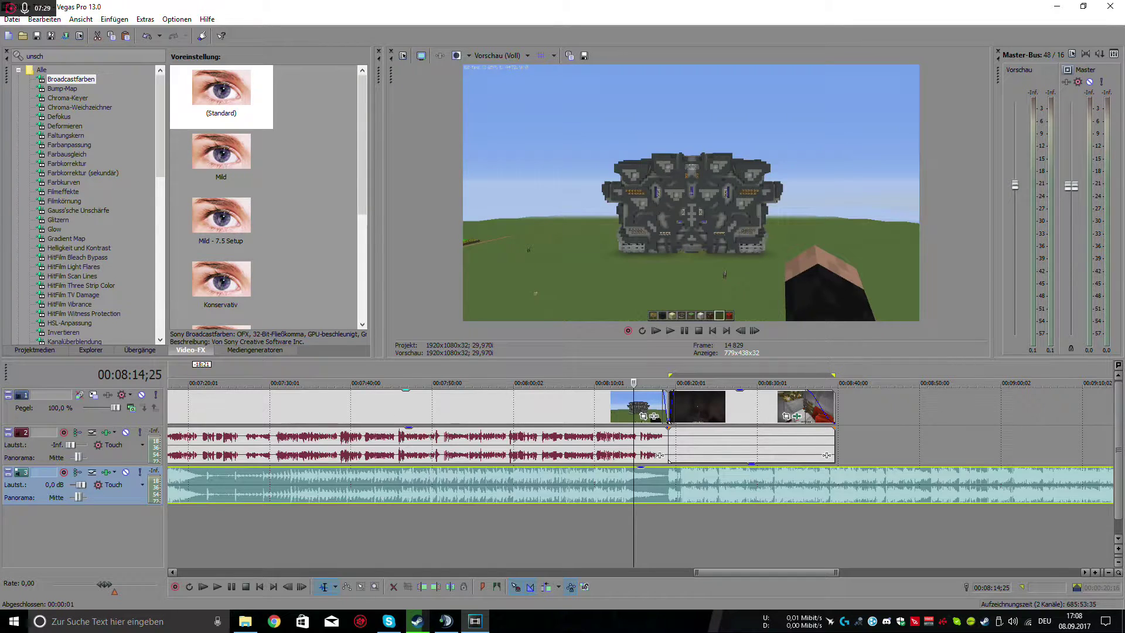
- Set the playhead to the join at 00:08:19;02 and insert a volume envelope on the music track
left_click(464, 481)
left_click(544, 454)
left_click(669, 495)
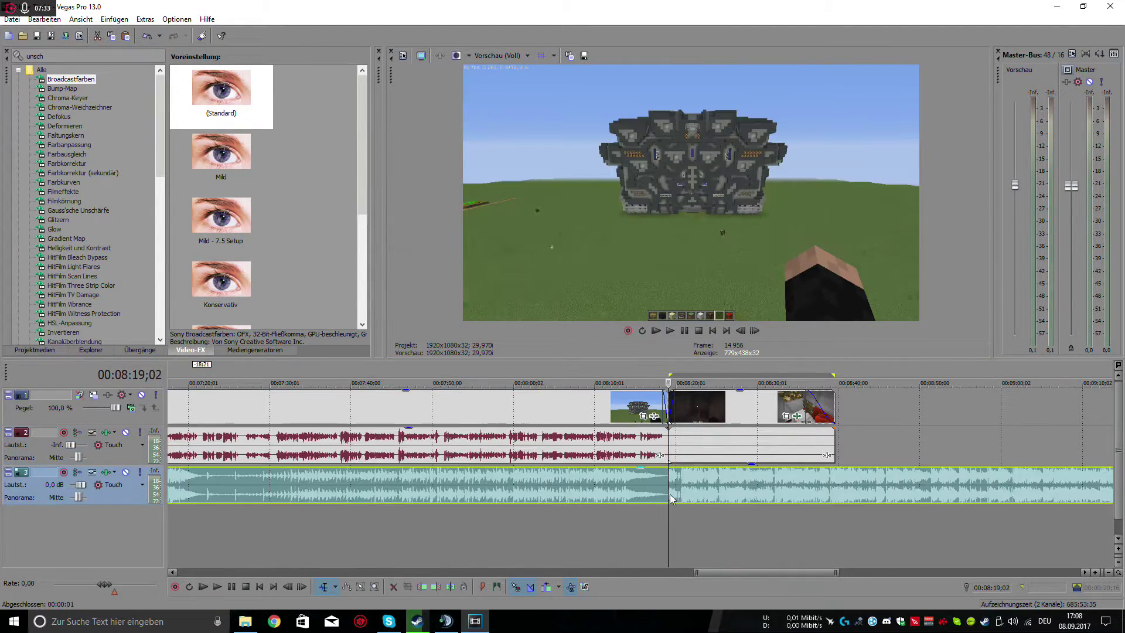
key("v")
scroll(676, 494, "down", 5)
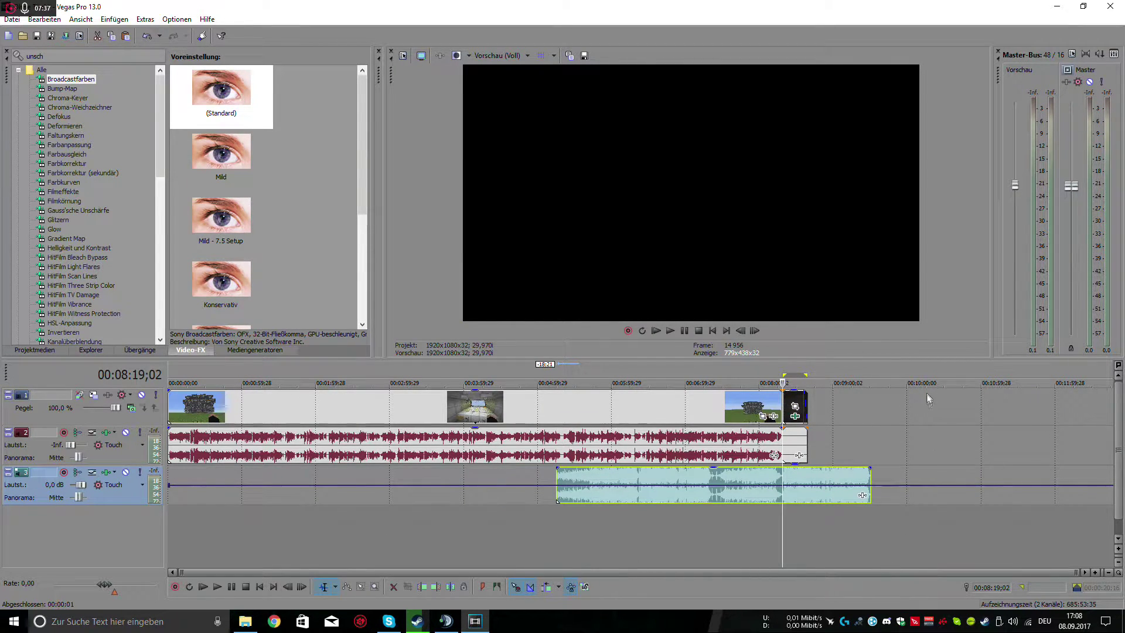
- Add two volume envelope points on the music just before the join and lower the earlier one to silence
scroll(677, 528, "up", 3)
scroll(677, 528, "up", 6)
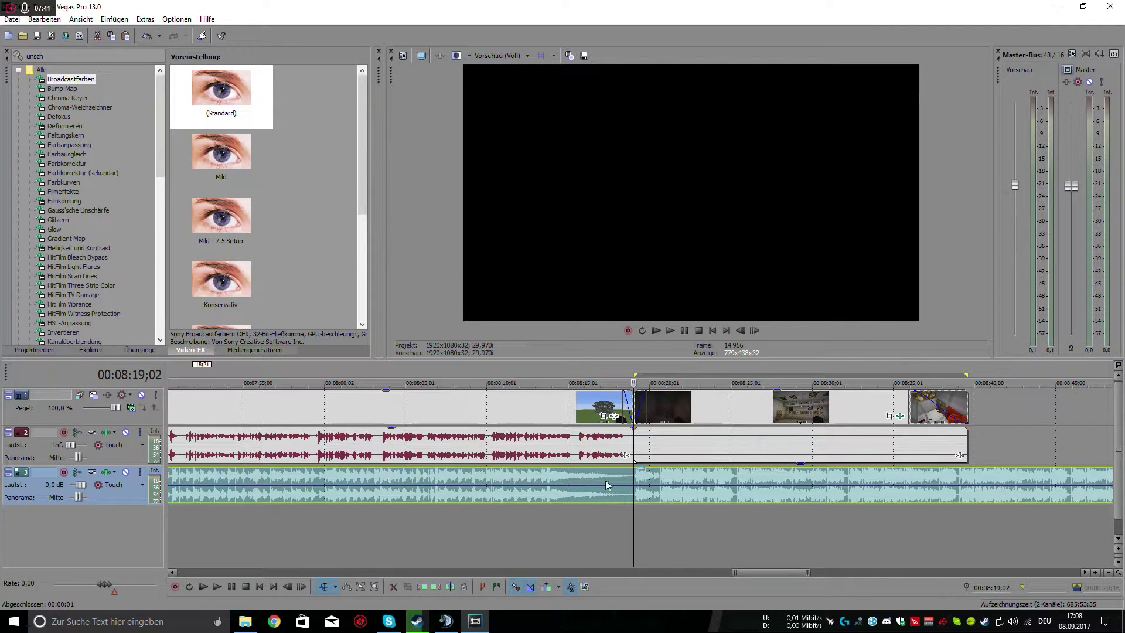
mouse_move(638, 485)
left_mouse_down()
mouse_move(640, 468)
mouse_move(640, 506)
mouse_move(640, 487)
left_mouse_up()
scroll(412, 510, "up", 4)
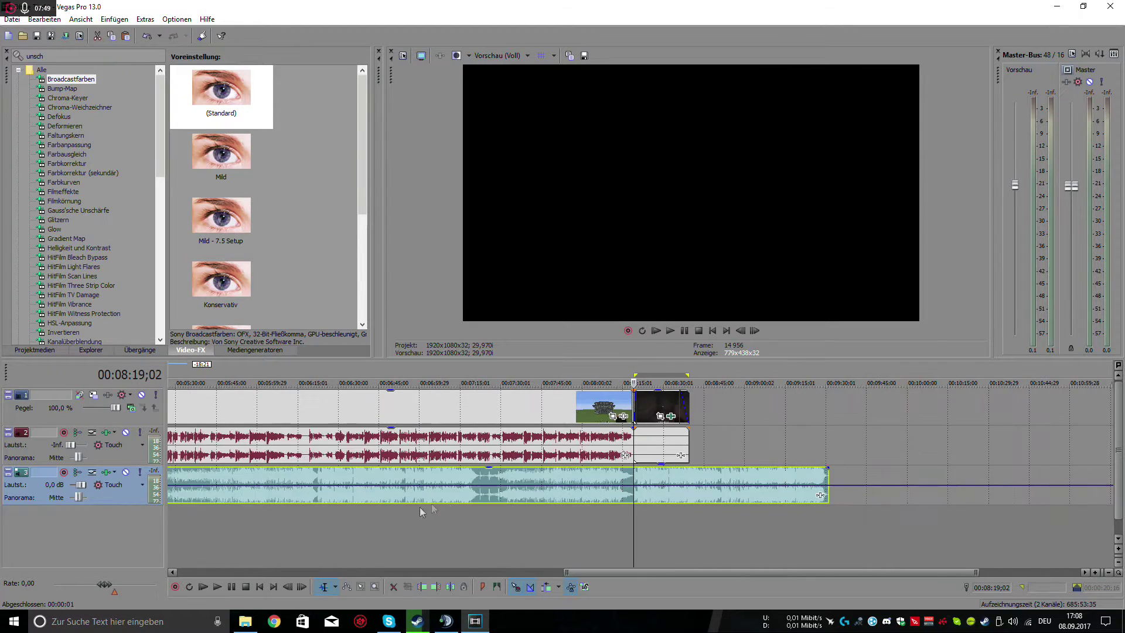
right_click(631, 485)
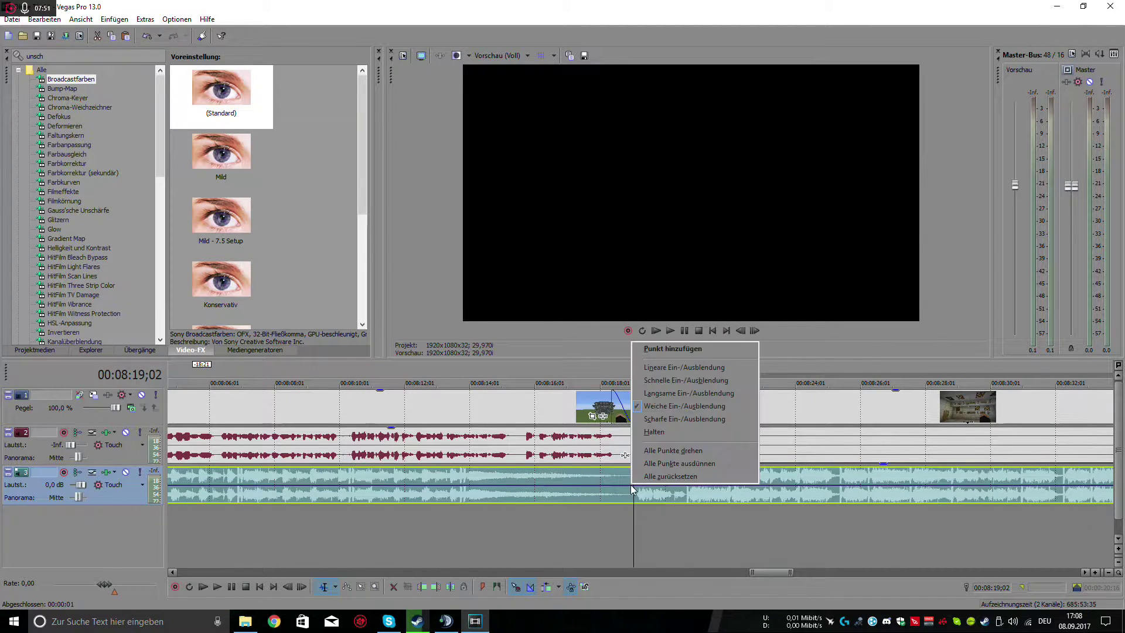
left_click(660, 349)
right_click(612, 485)
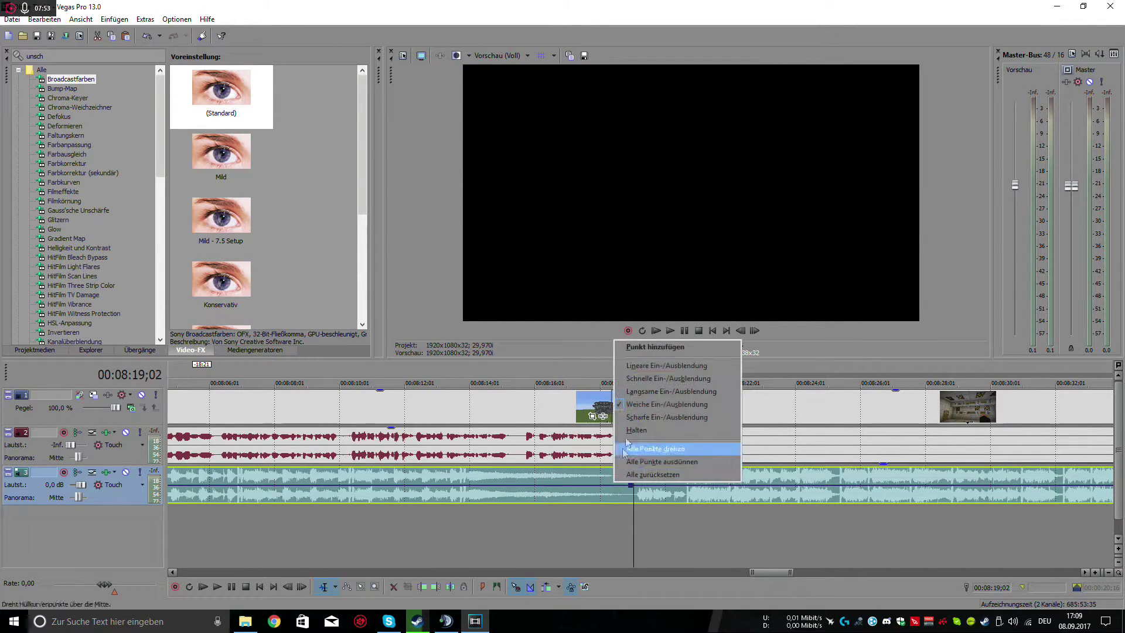
left_click(644, 343)
left_click_drag(591, 485, 591, 507)
left_click_drag(625, 455, 625, 455)
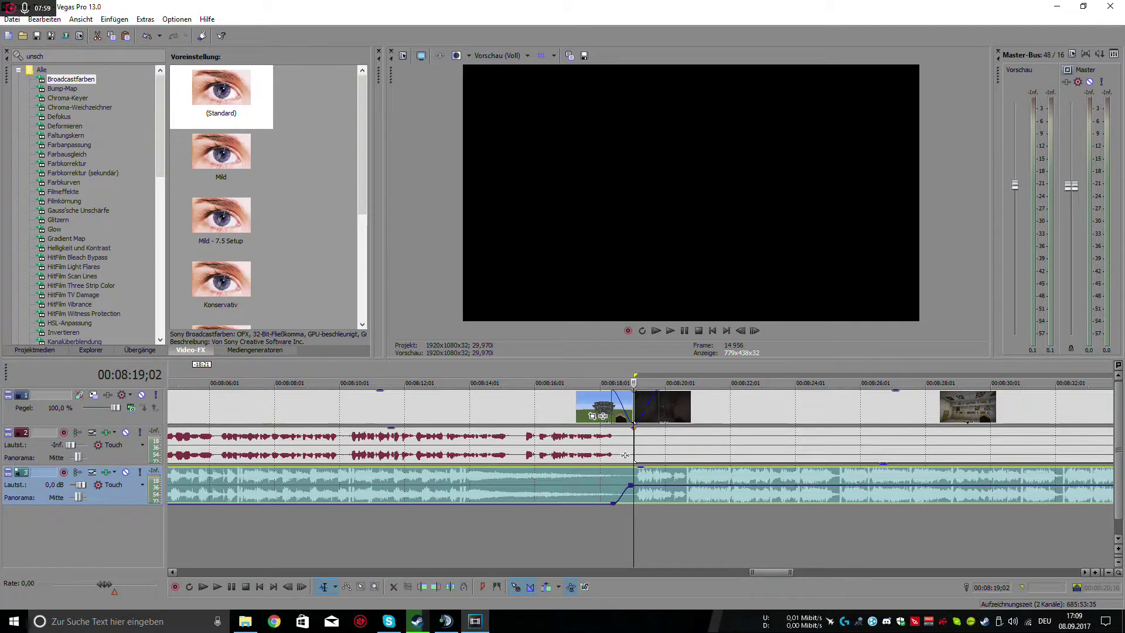
- Extend the music's volume ramp to about three seconds past the join and play it with the track at -18.5 dB
left_click_drag(630, 485, 727, 485)
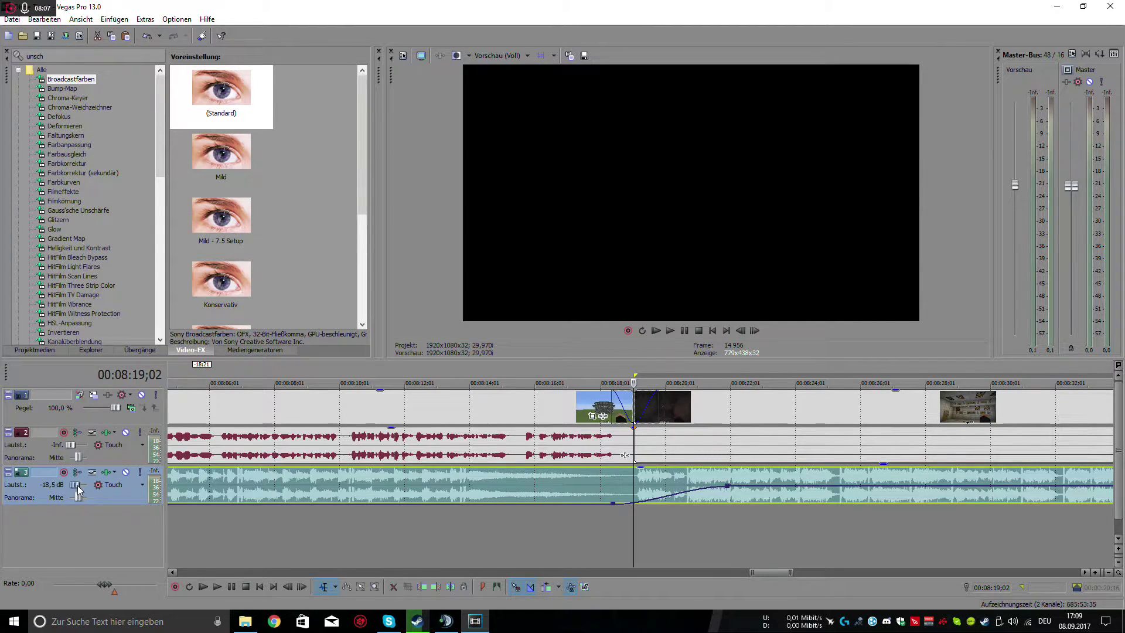
key("space")
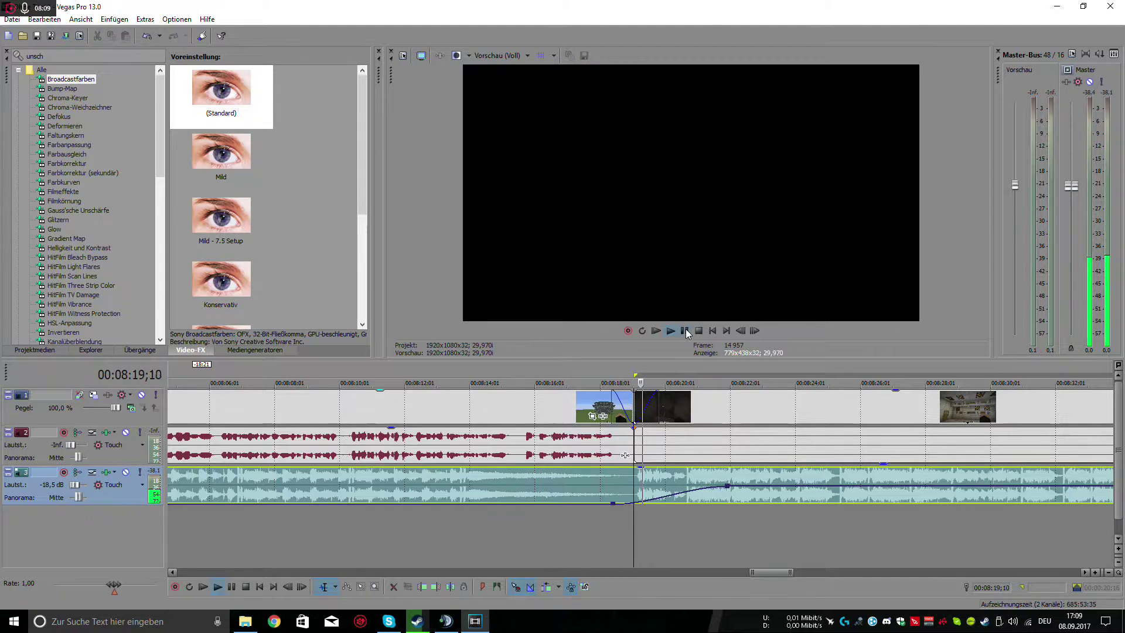
scroll(765, 495, "down", 5)
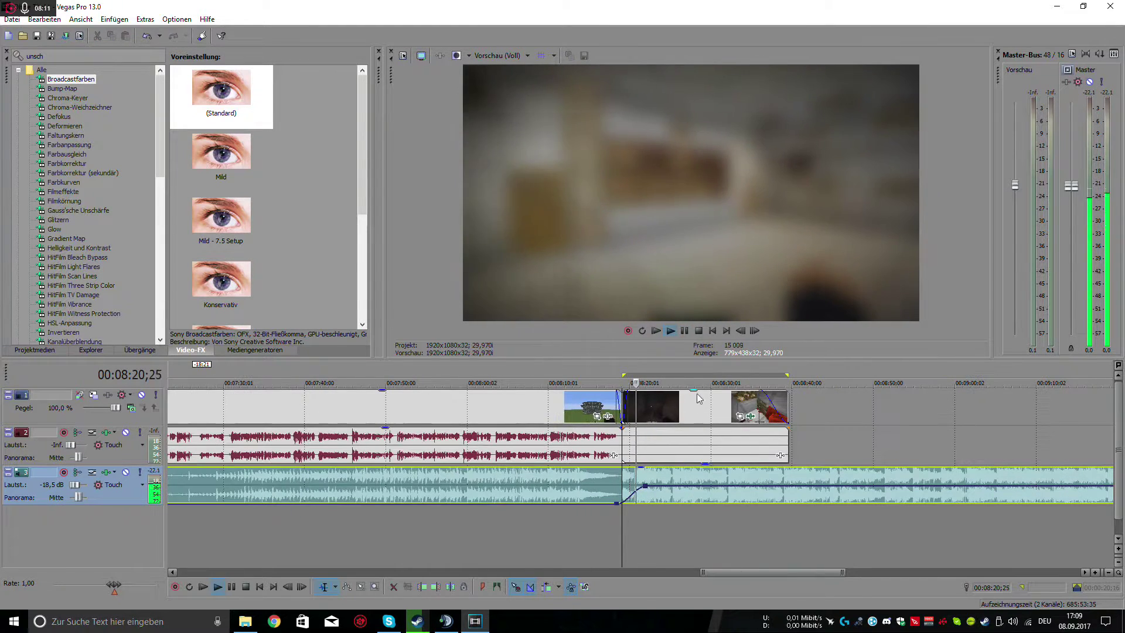
left_click(684, 331)
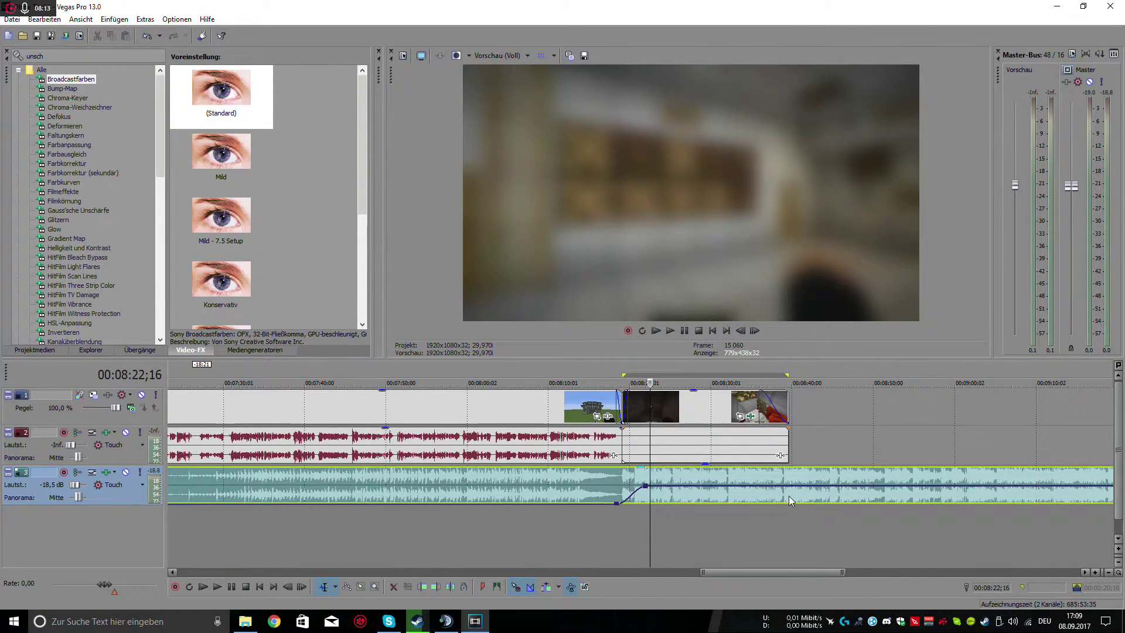
- Trim the music to end with the blurred clip, give it a fade-out of 00:00:03;28 and play the result
scroll(796, 492, "down", 5)
left_click_drag(848, 490, 779, 491)
scroll(779, 491, "up", 6)
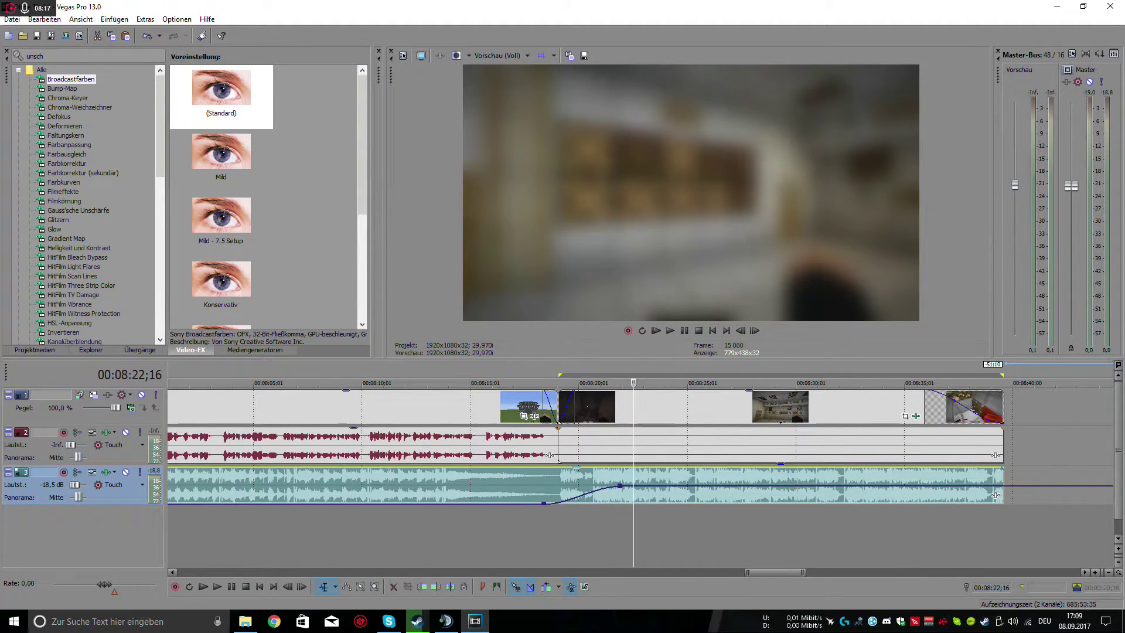
left_click_drag(995, 495, 910, 495)
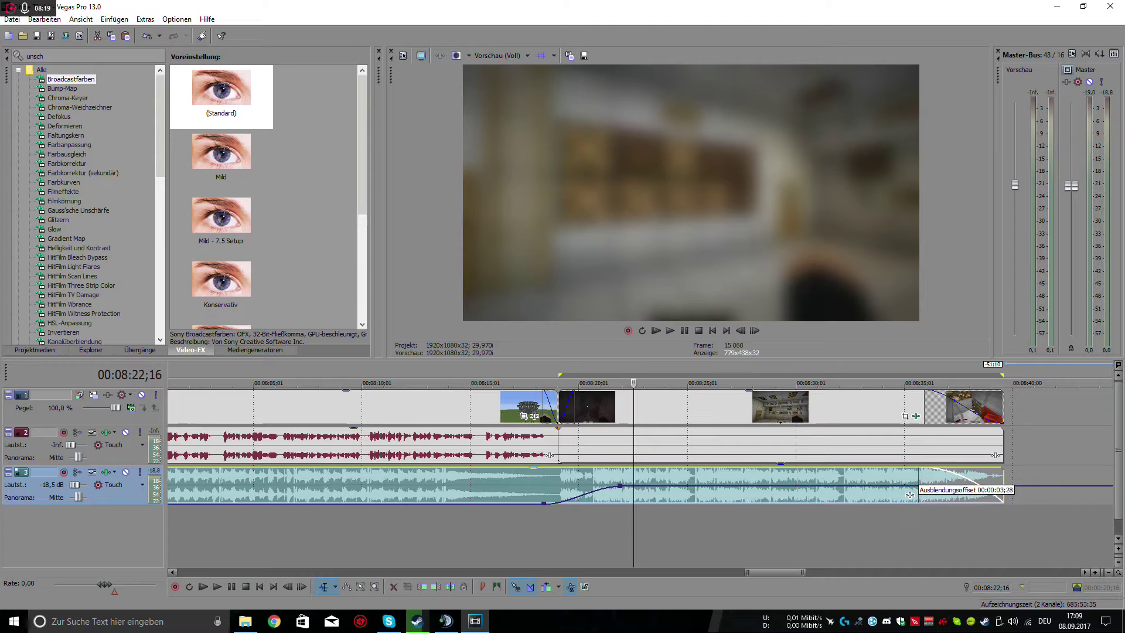
left_click(685, 332)
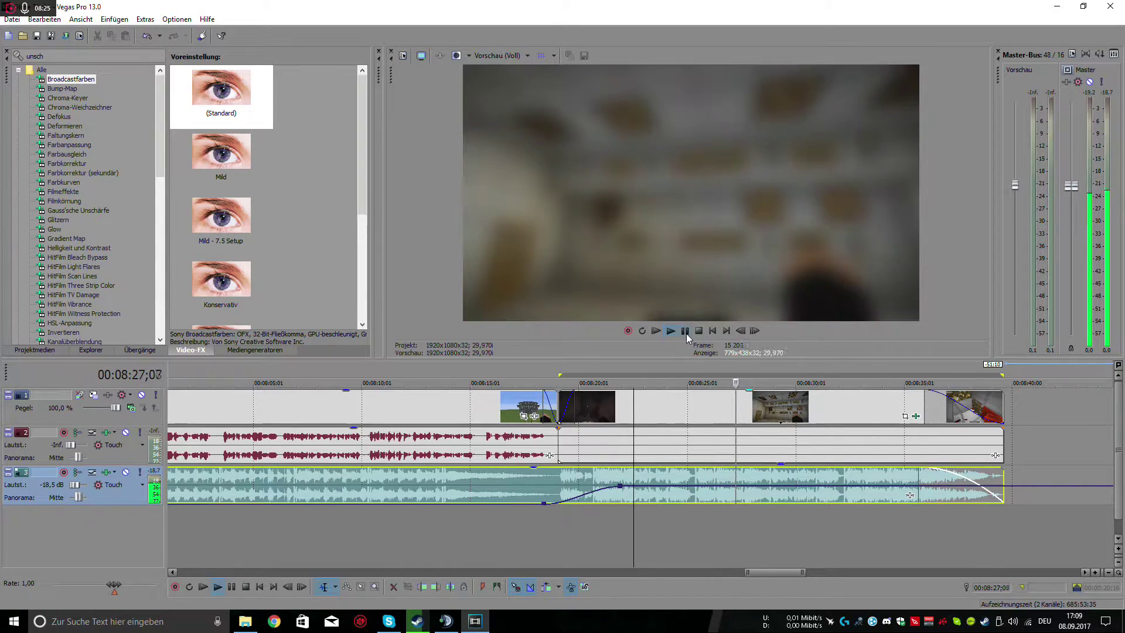
left_click(684, 331)
scroll(549, 550, "down", 10)
scroll(795, 495, "up", 4)
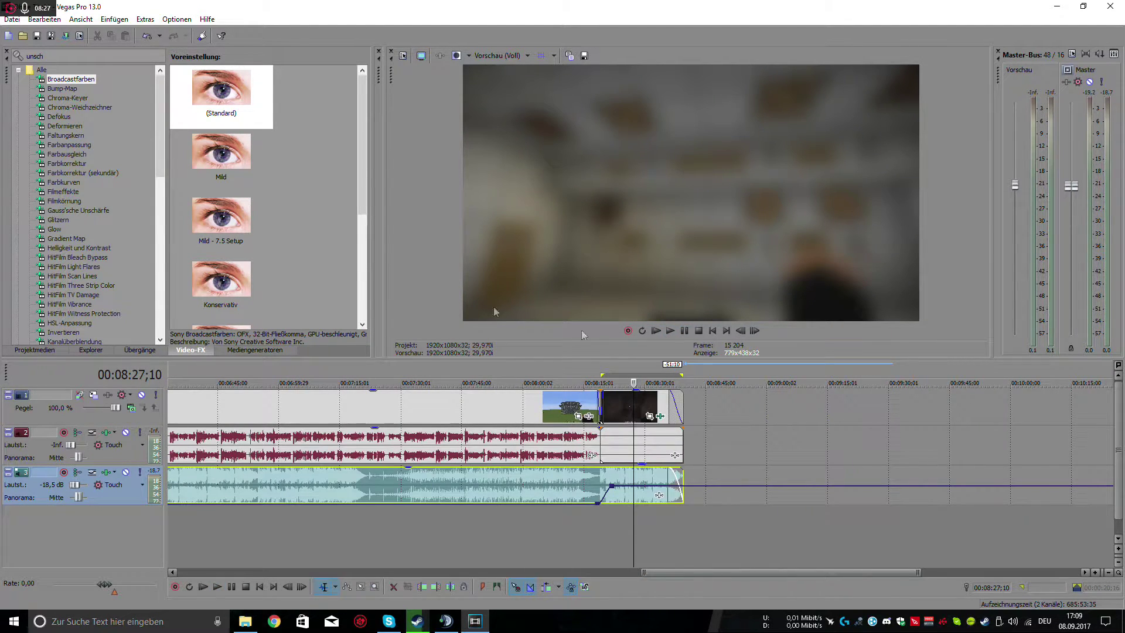
- Switch to YouTube in Chrome and examine the end-screen elements and their timing in the editor of the 500€ social experiment video
left_click(275, 621)
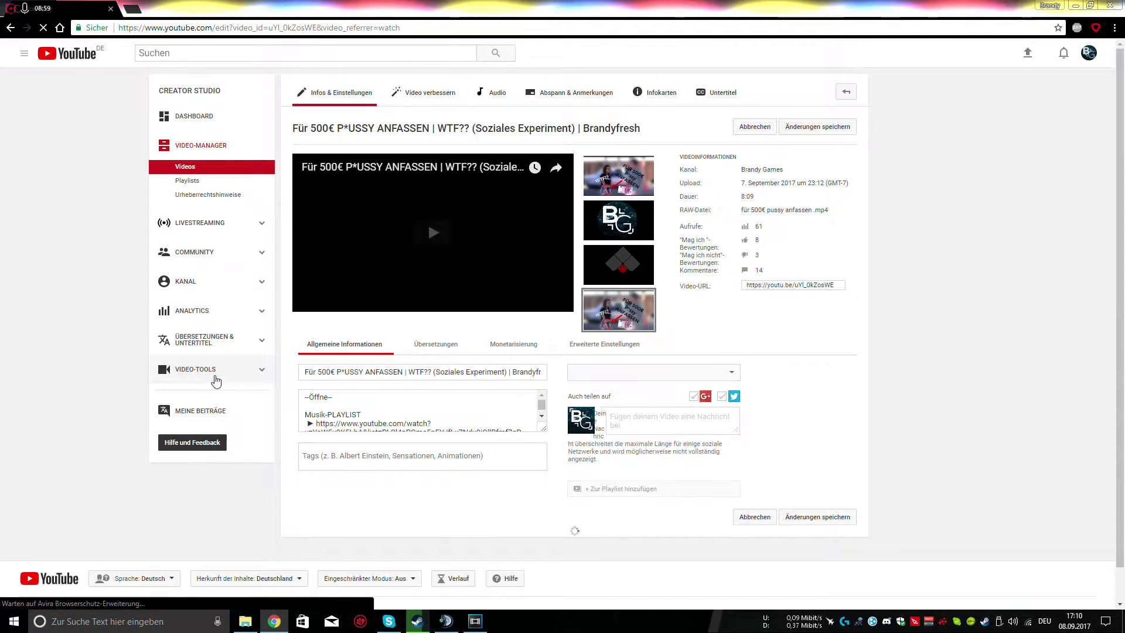
left_click(9, 30)
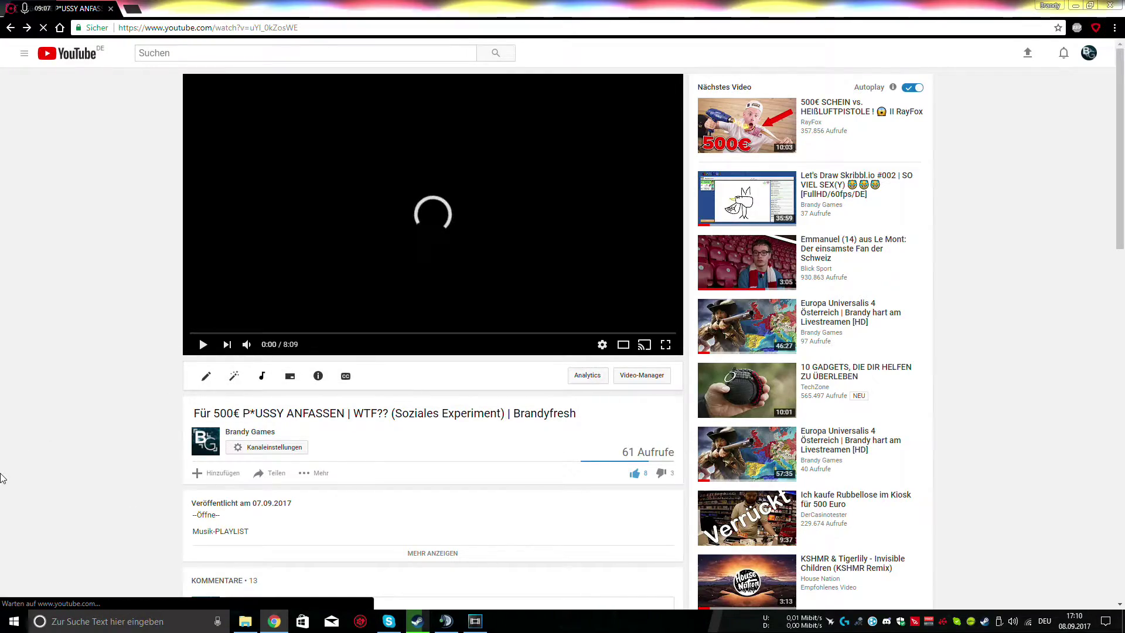
mouse_move(490, 7)
left_mouse_down()
mouse_move(491, 25)
mouse_move(501, 5)
left_mouse_up()
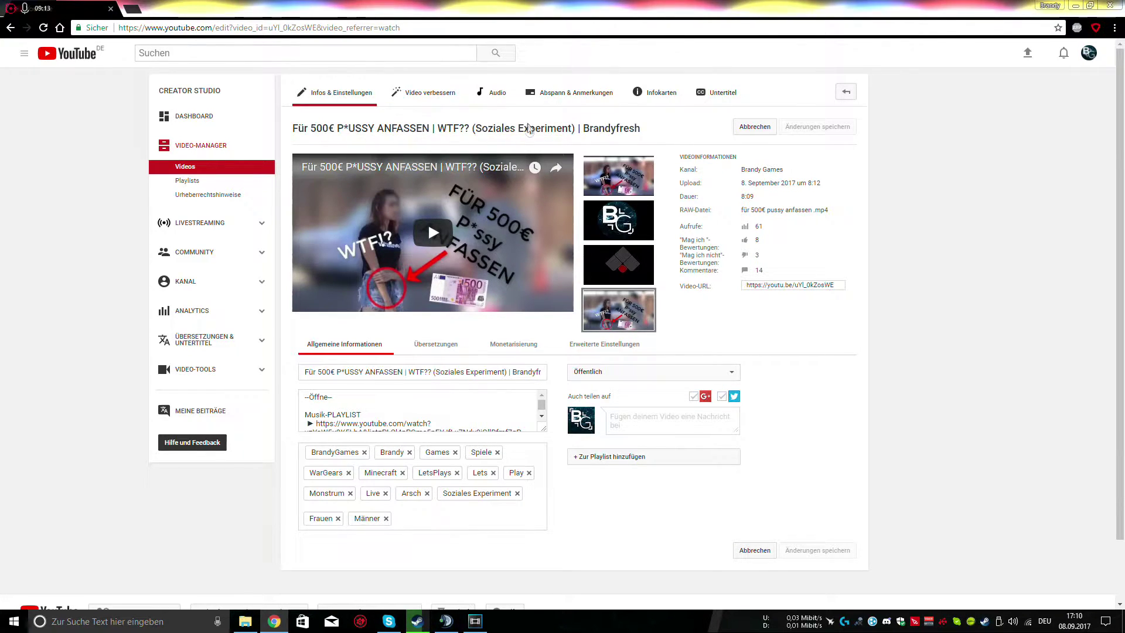
left_click(569, 93)
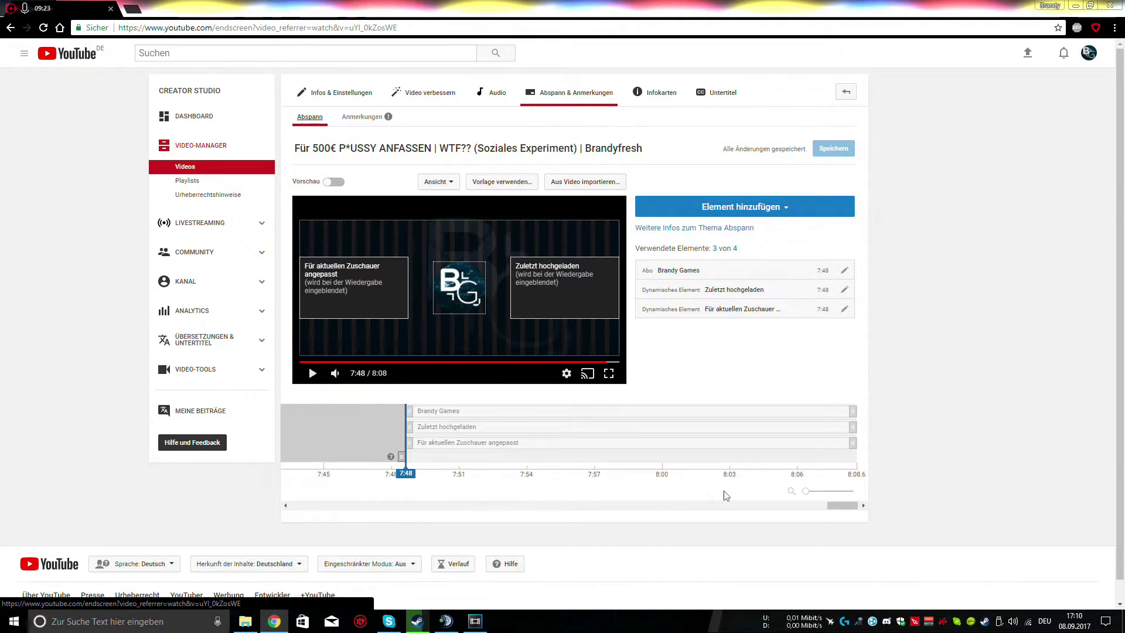
left_click_drag(407, 476, 410, 557)
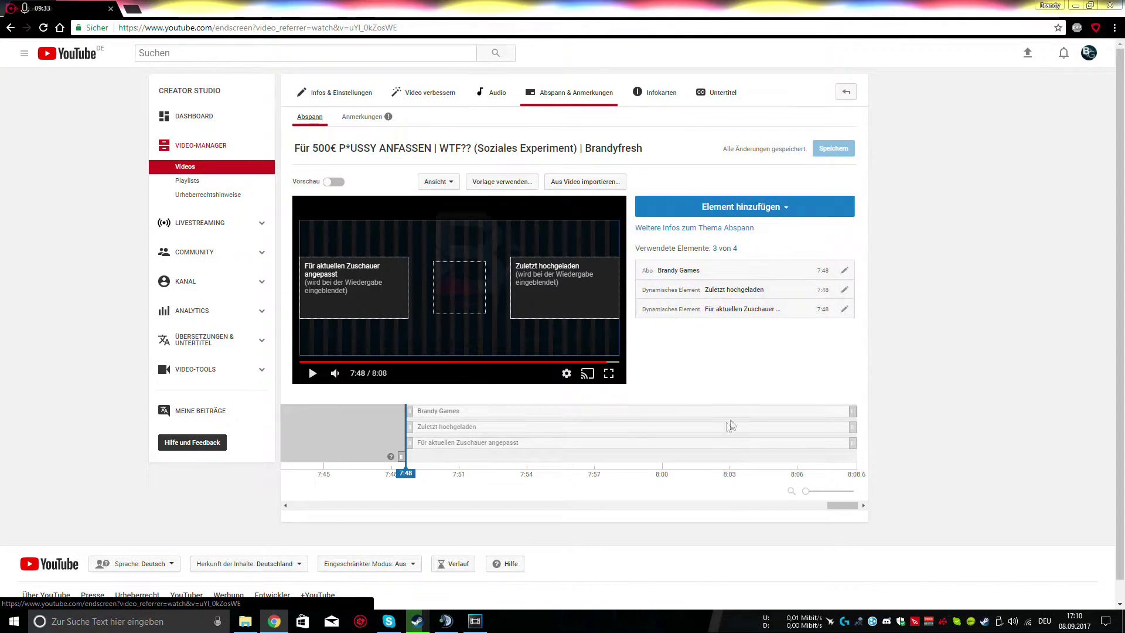
- Return to the channel page and open the end-screen editor of the 46:27 livestream "Europa Universalis 4 Österreich"
left_click(11, 28)
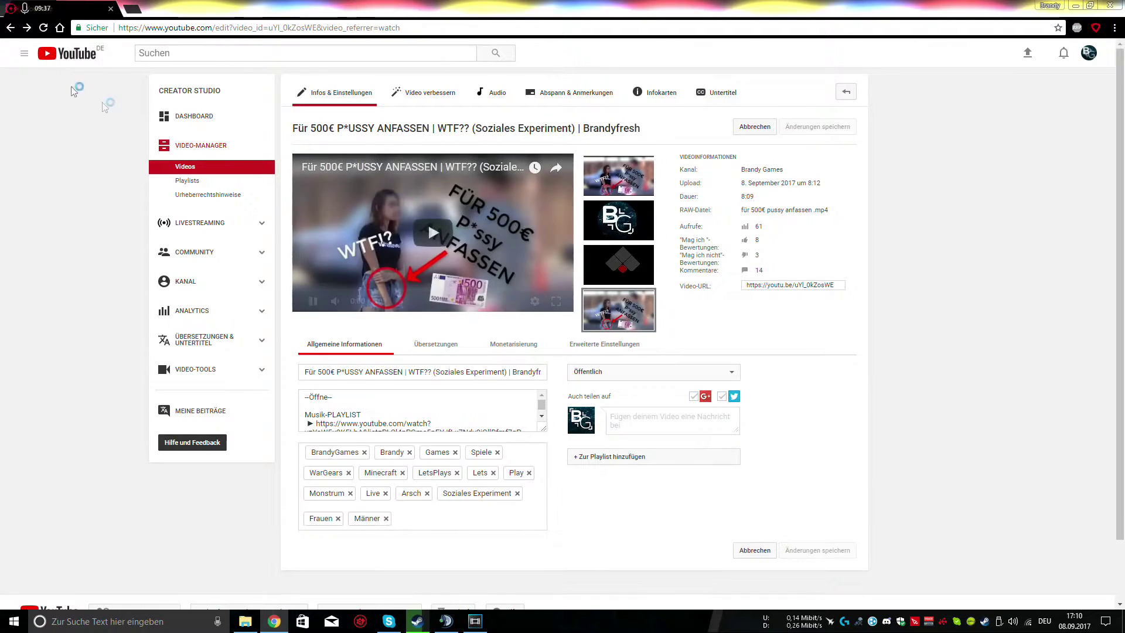
left_click(7, 28)
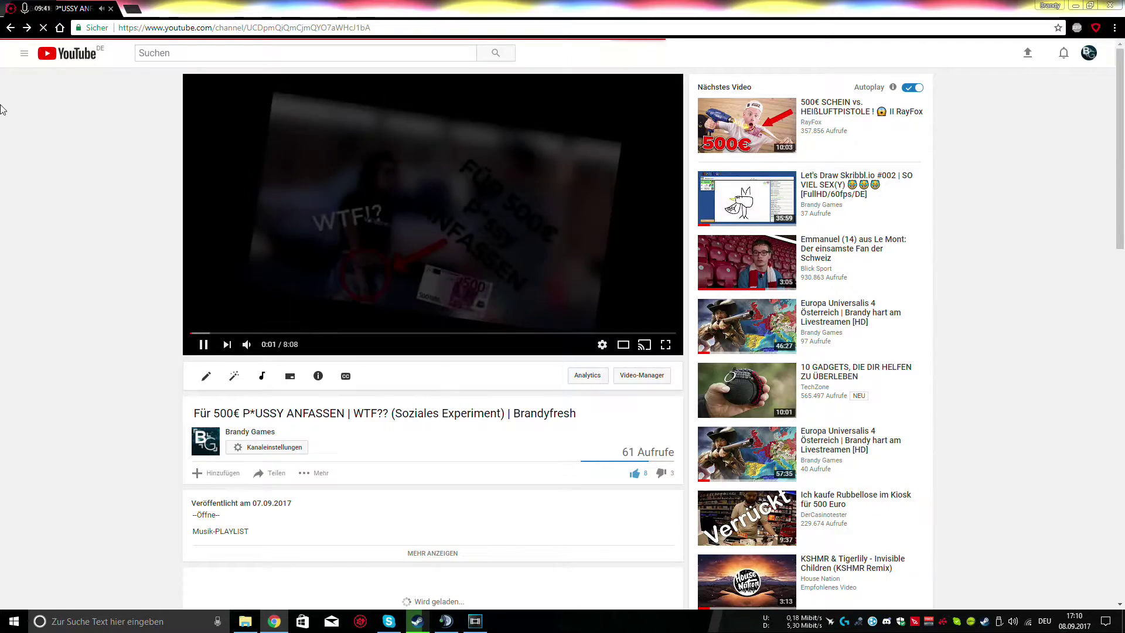
left_click(10, 27)
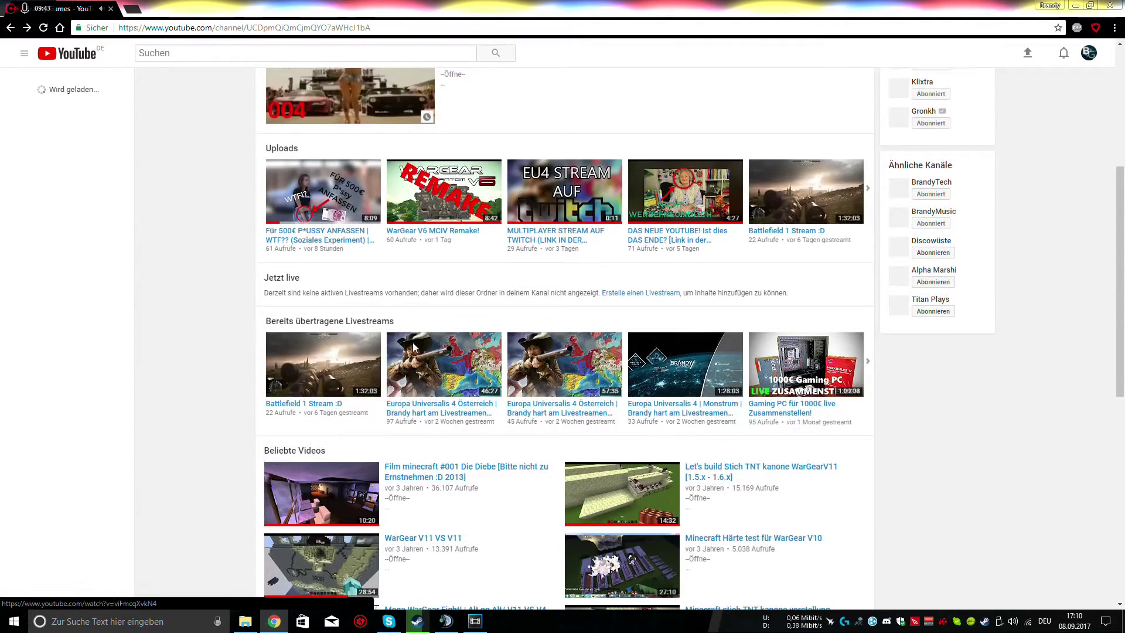
middle_click(468, 364)
key("ctrl+Tab")
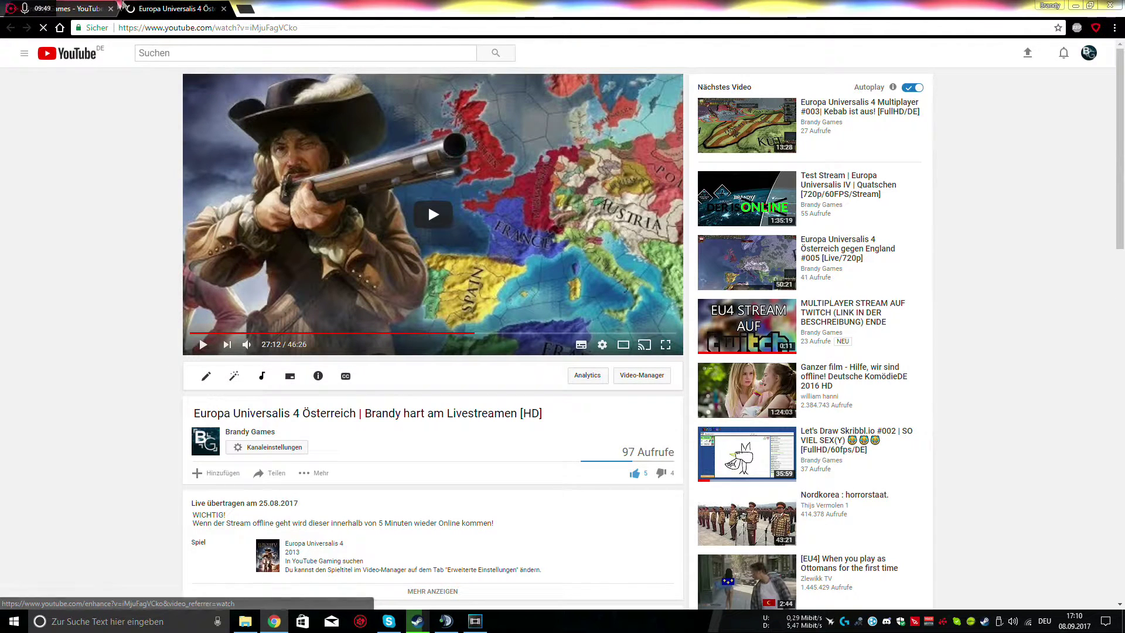
left_click(112, 8)
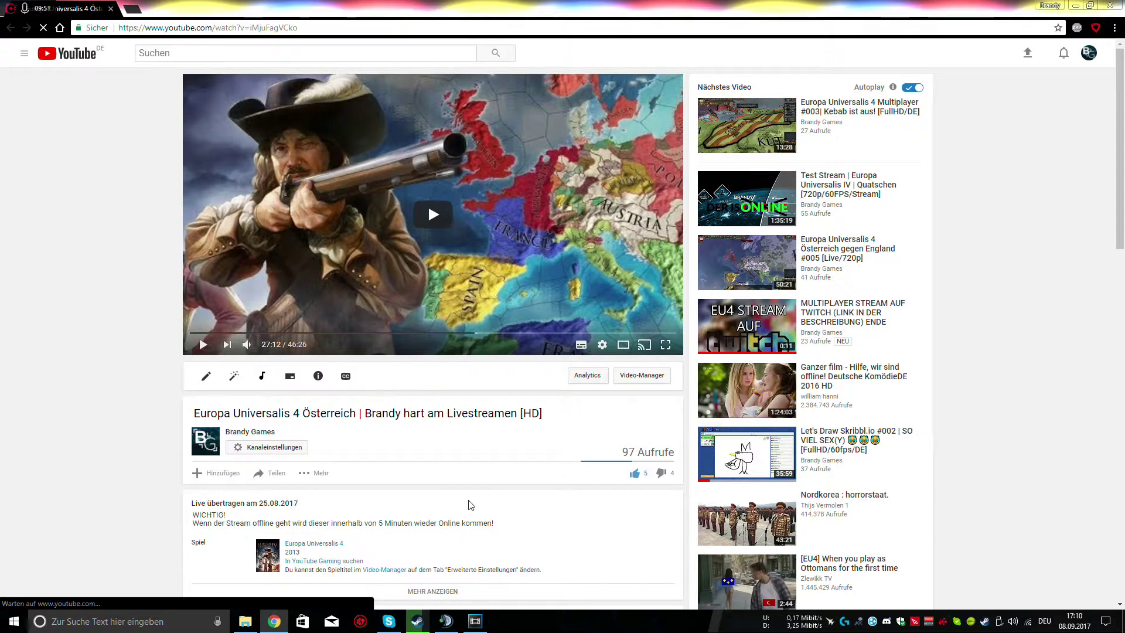
left_click(642, 375)
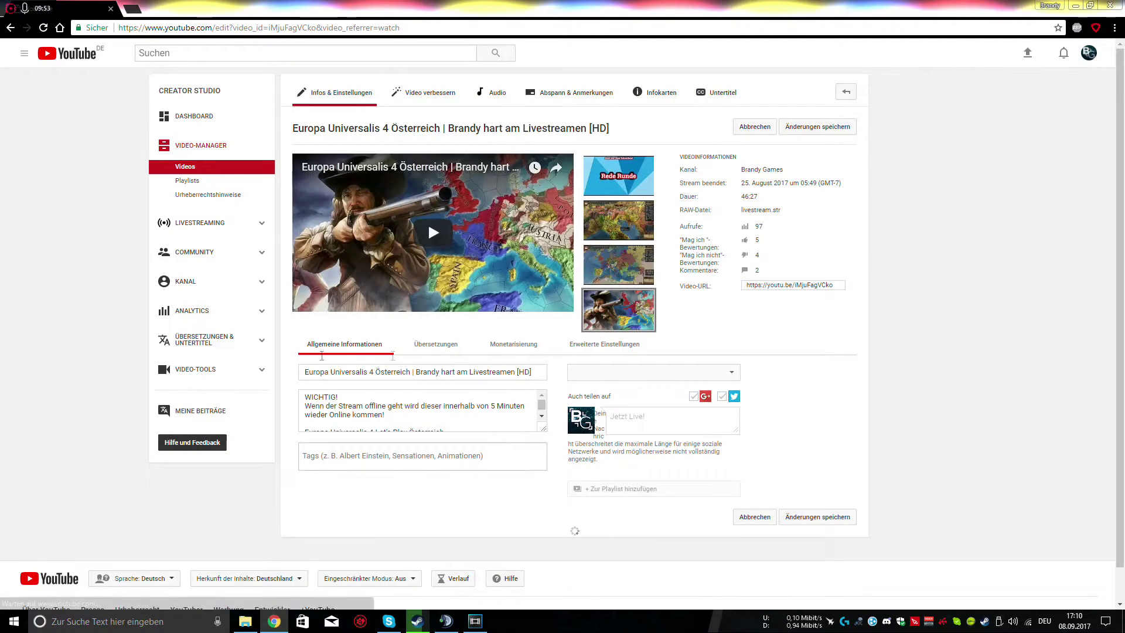
left_click(547, 92)
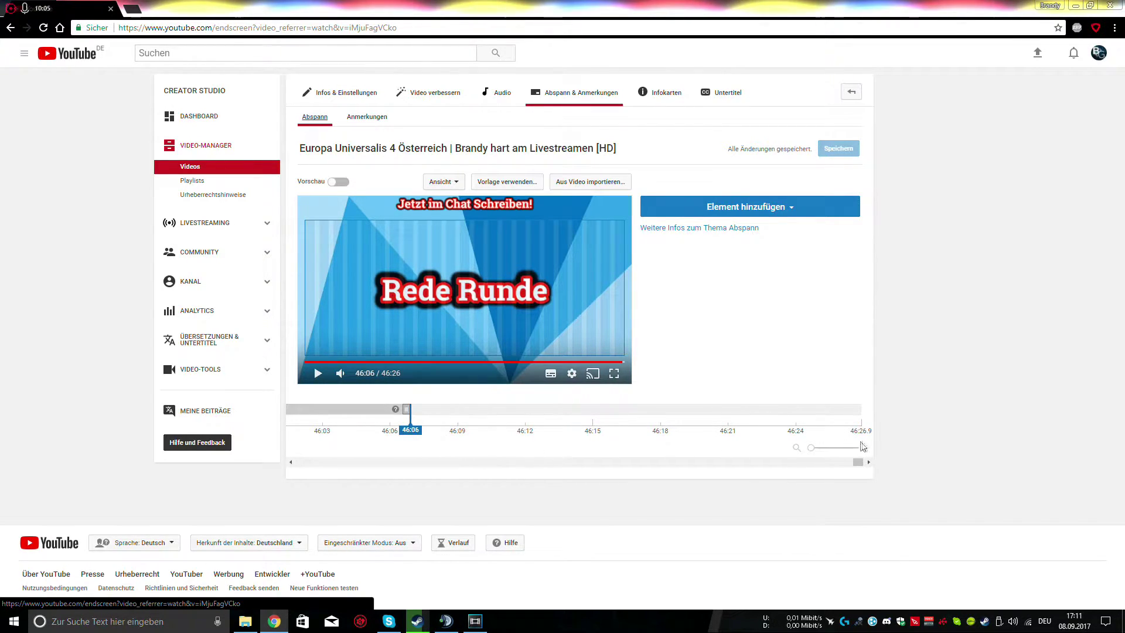
- Examine the livestream's final 20 seconds on the end-screen timeline and turn the preview on and off around 46:06
left_click_drag(859, 432, 413, 451)
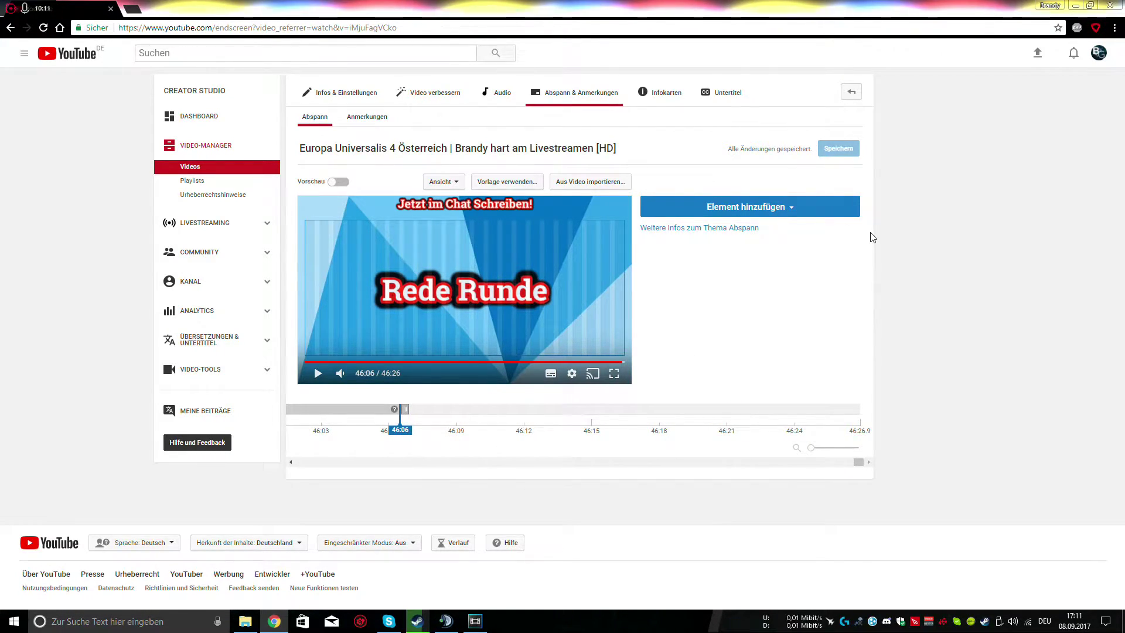
left_click(338, 182)
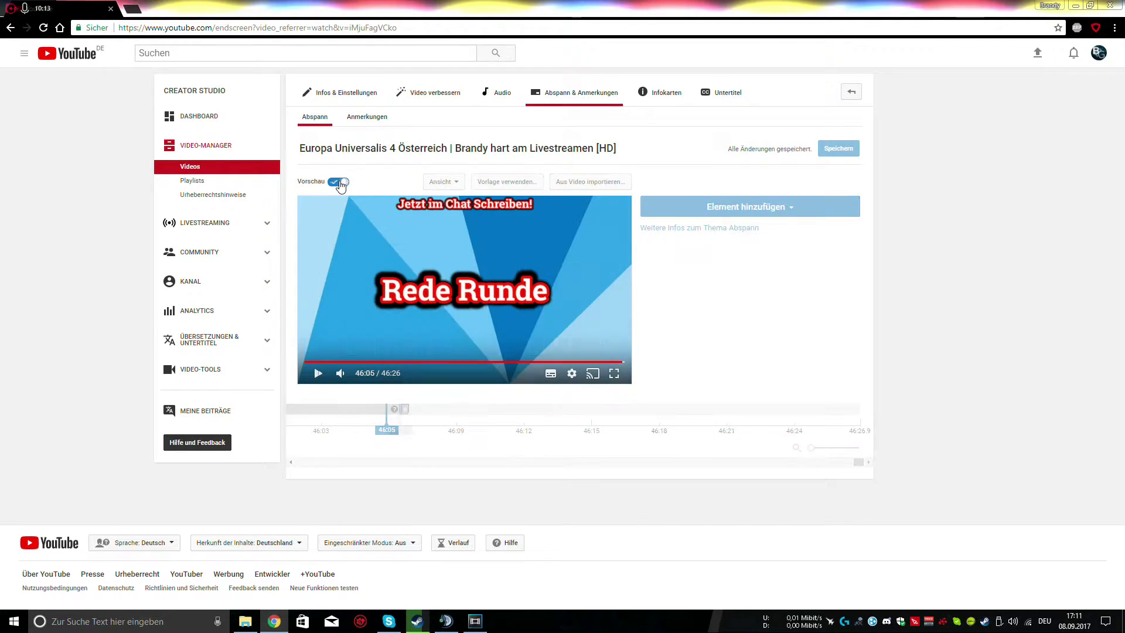
left_click(338, 181)
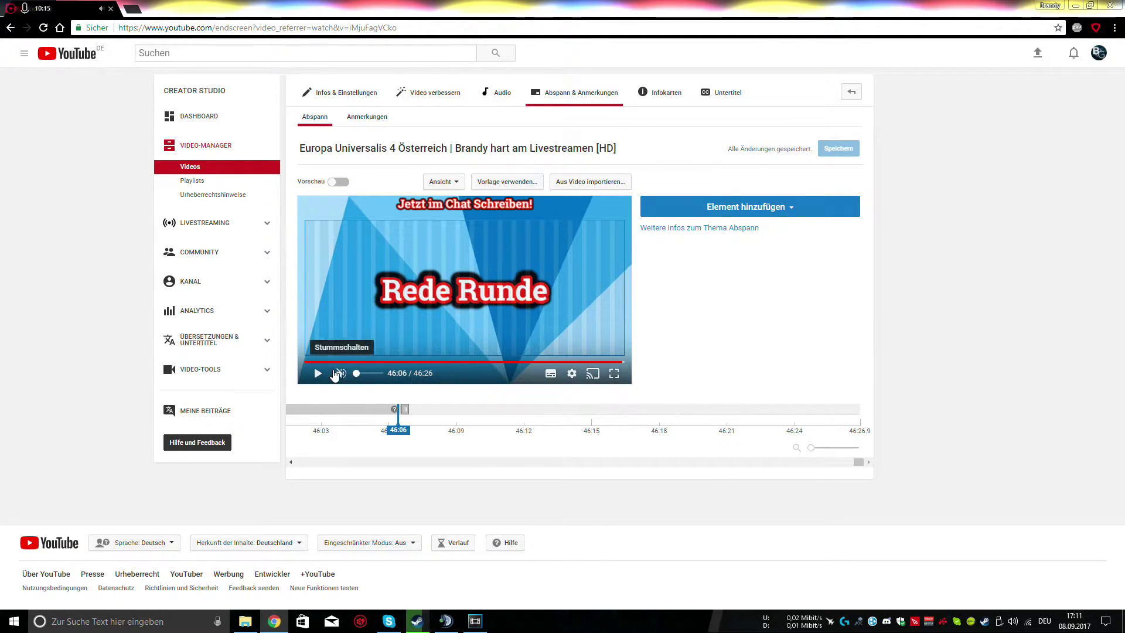
left_click(337, 182)
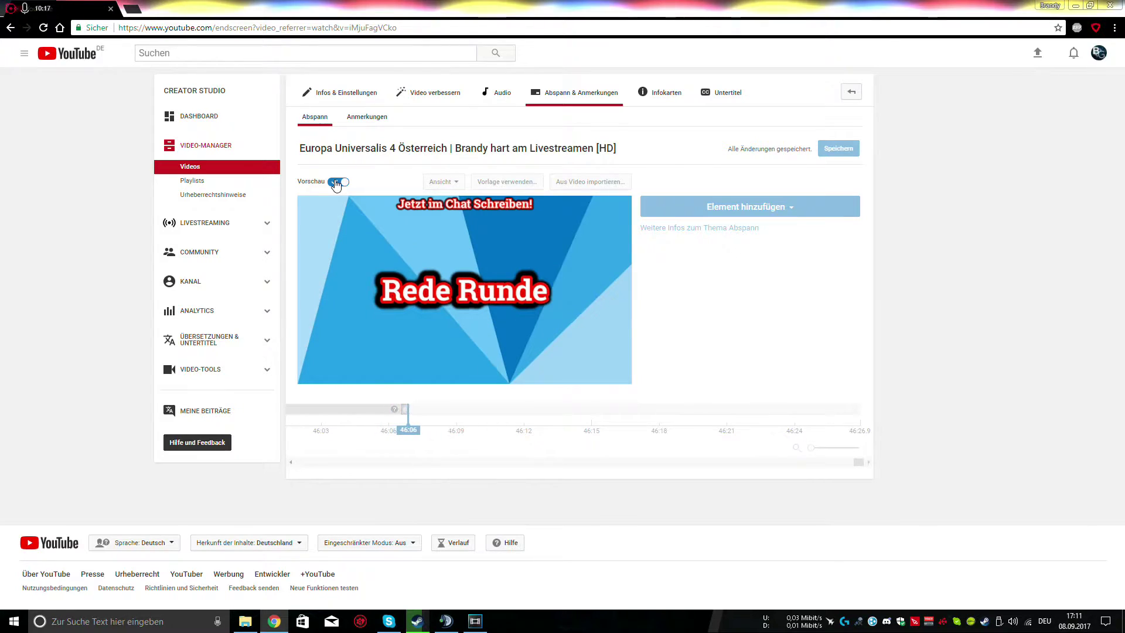
left_click(337, 182)
left_click(338, 183)
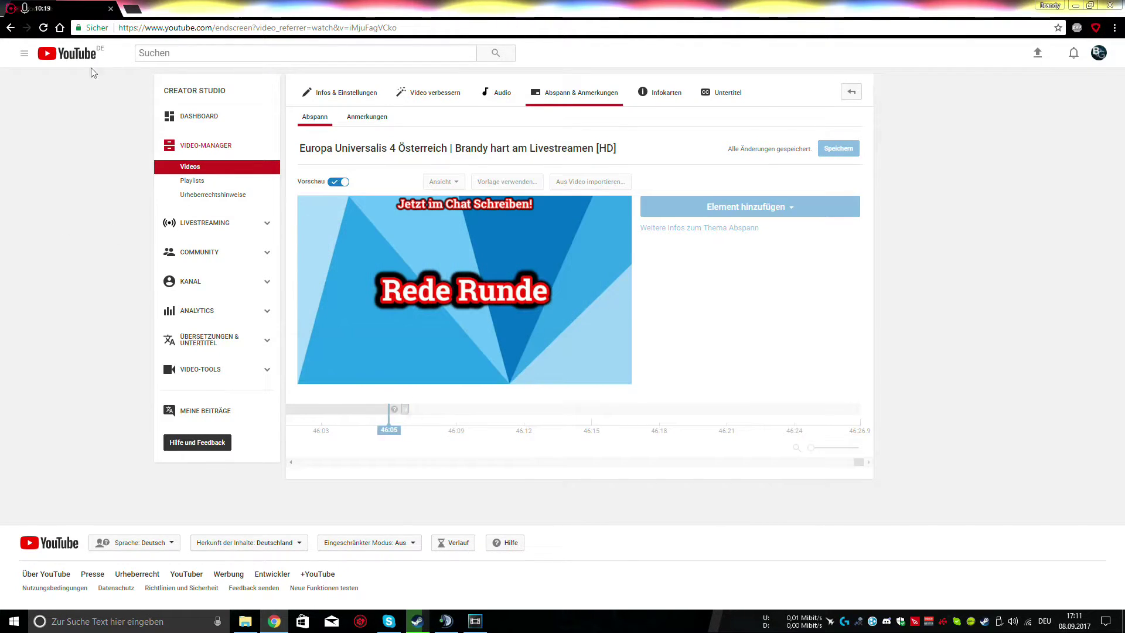
left_click(340, 183)
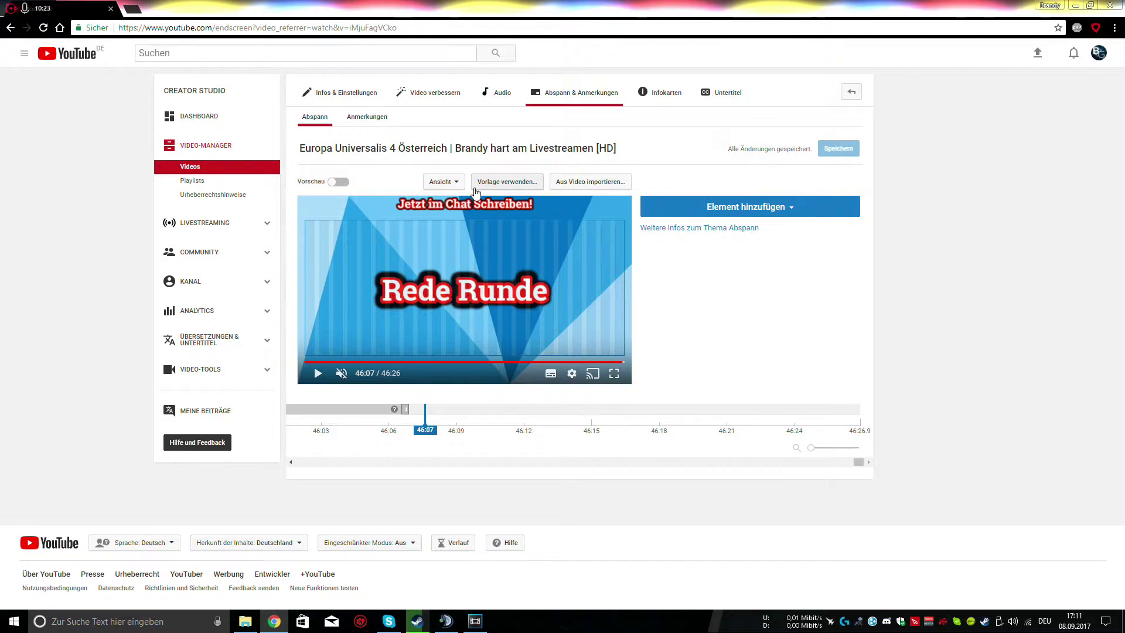
- Examine the end-screen editor's view options and browse the available YouTube templates, closing the selection without choosing one
left_click(443, 181)
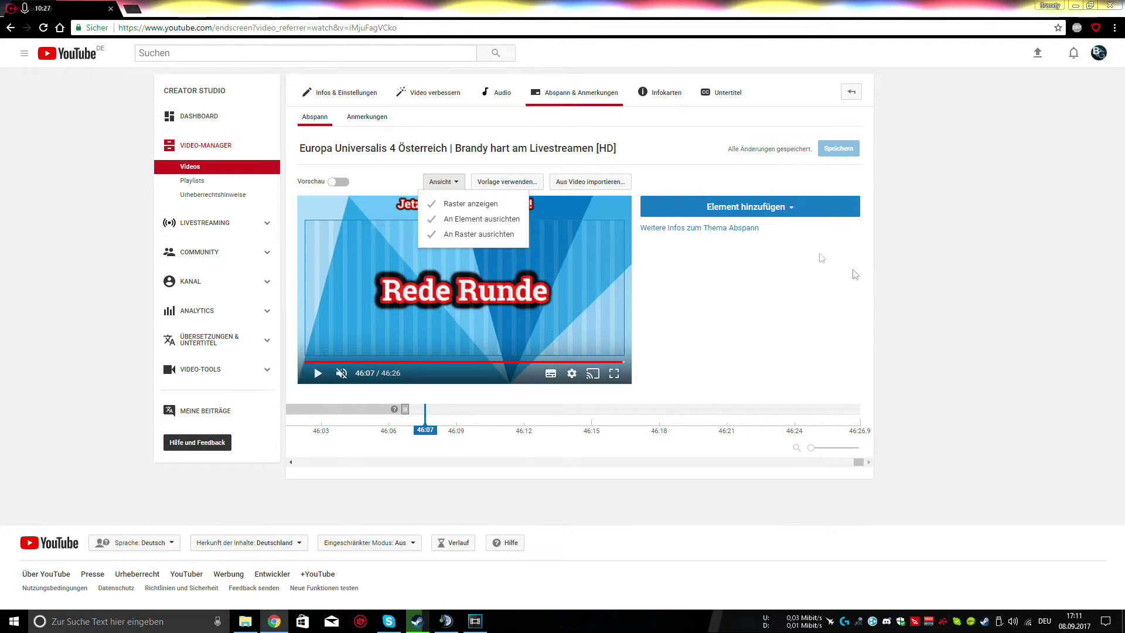
left_click(806, 352)
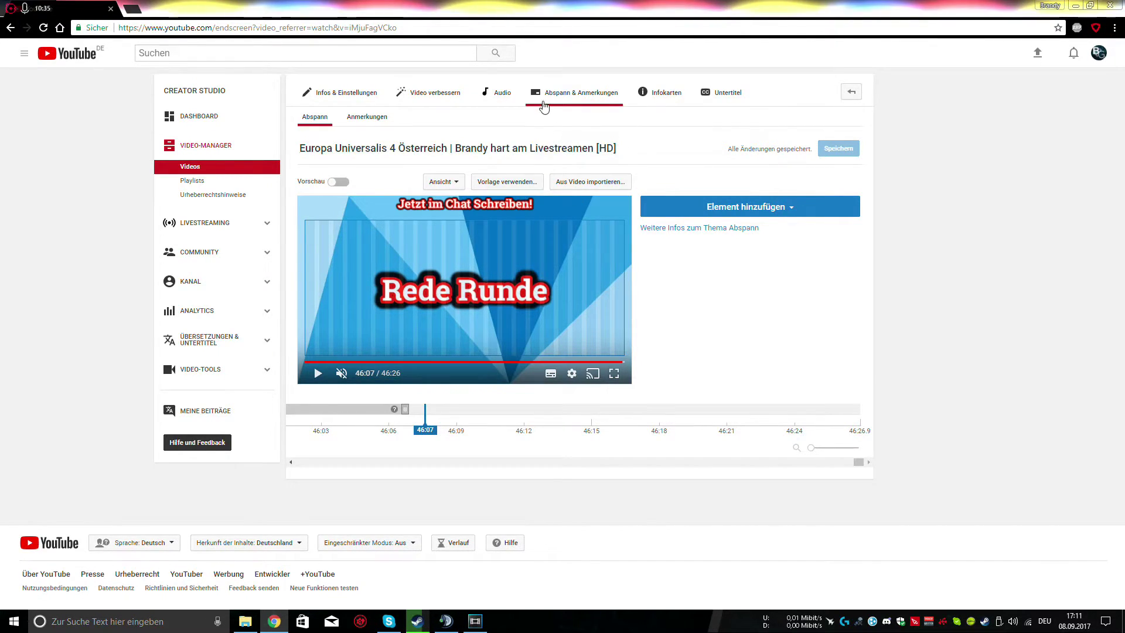
left_click(499, 185)
scroll(644, 316, "down", 5)
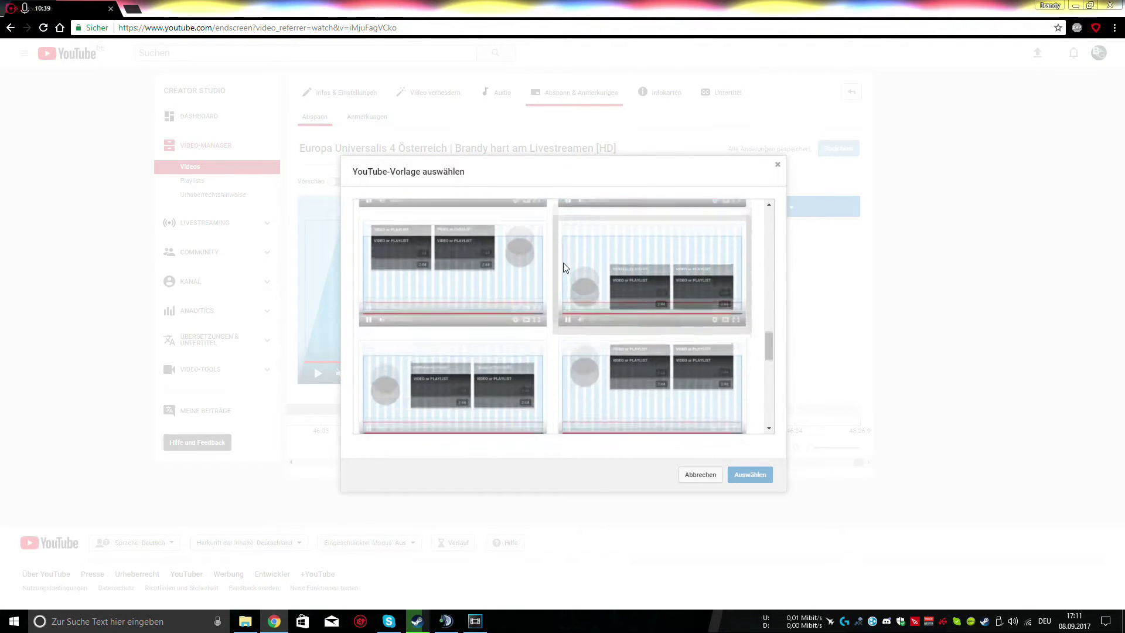
scroll(564, 267, "down", 5)
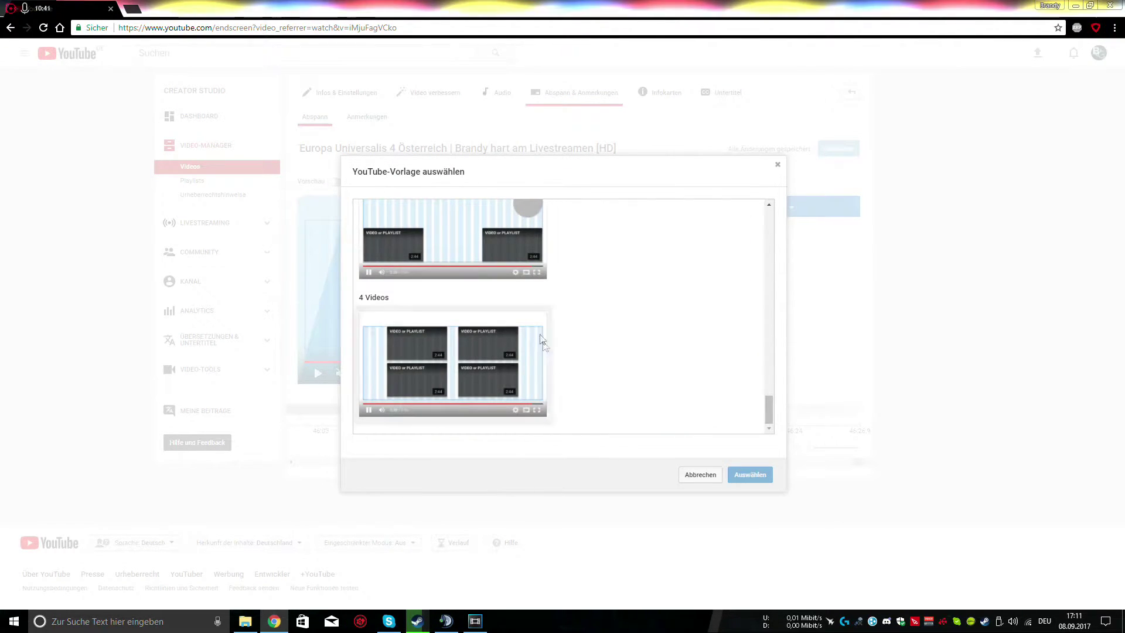
scroll(363, 352, "up", 5)
scroll(594, 352, "down", 5)
scroll(612, 268, "up", 10)
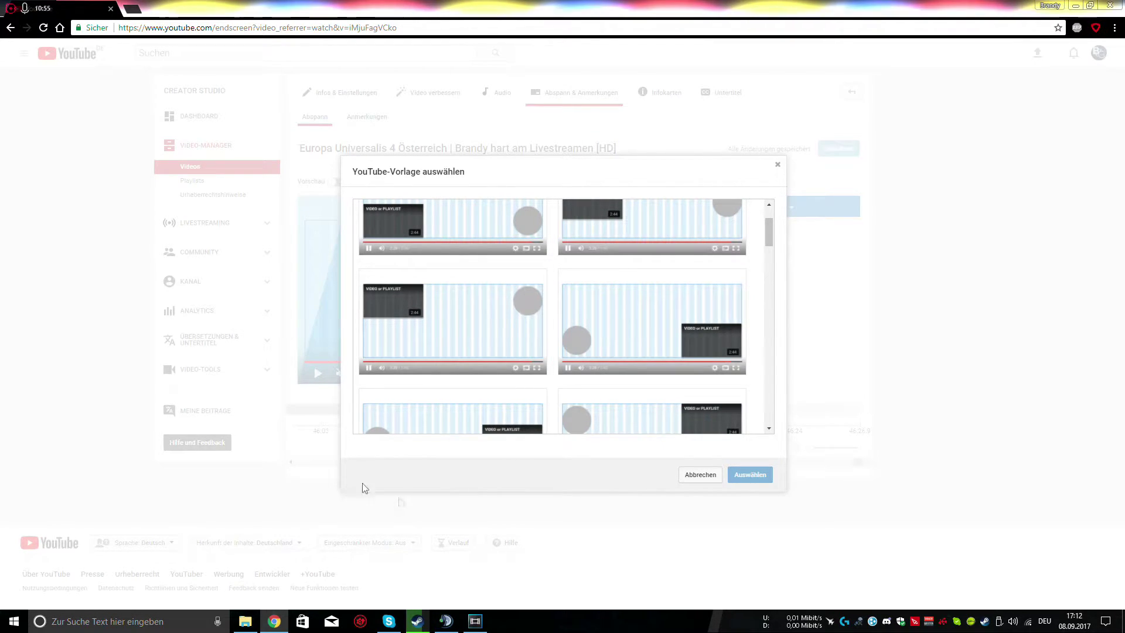
scroll(533, 388, "up", 2)
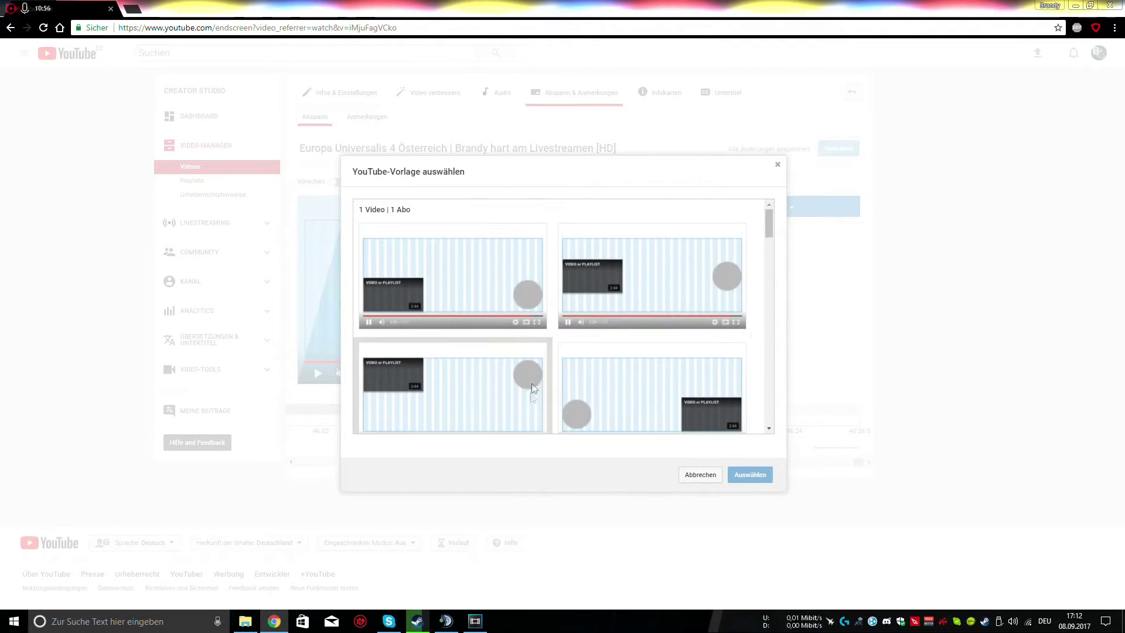
left_click(777, 166)
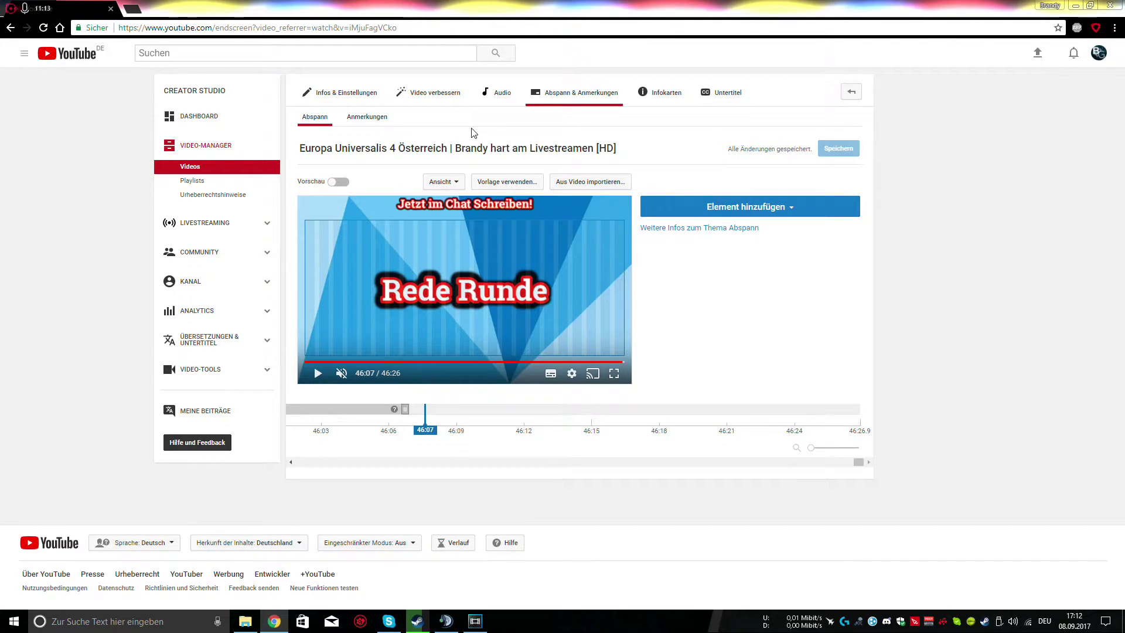
- Apply the "2 Videos | 1 Abo" template with a centred subscribe circle between two vertically centred video elements
left_click(508, 183)
scroll(639, 403, "down", 5)
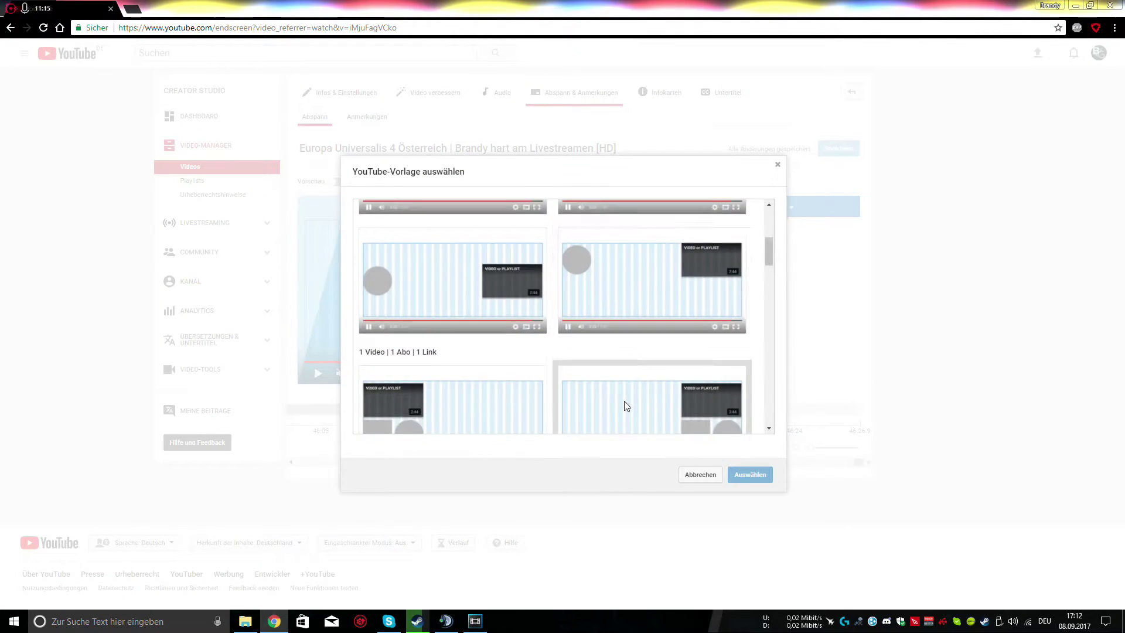
scroll(624, 401, "up", 2)
scroll(644, 421, "down", 4)
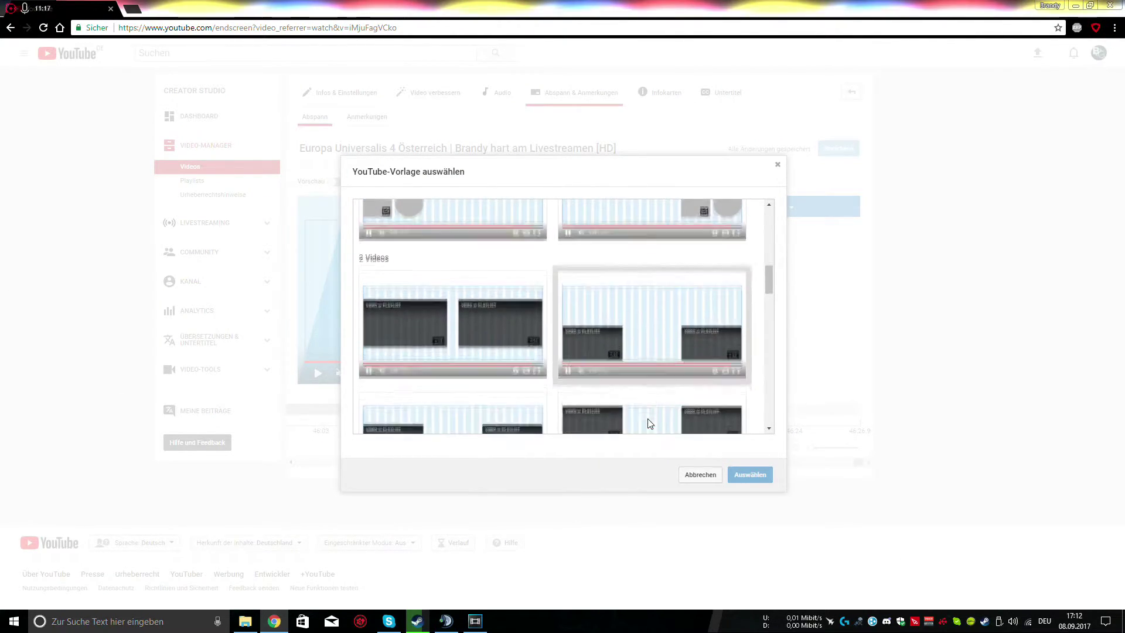
scroll(601, 234, "down", 3)
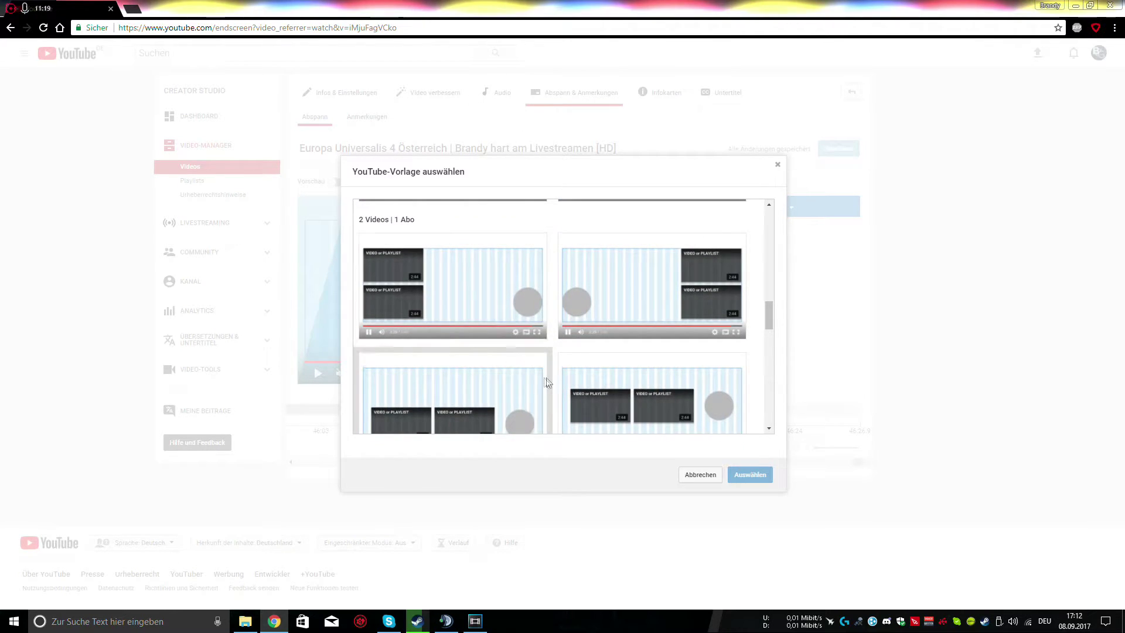
scroll(546, 377, "down", 4)
scroll(546, 377, "up", 2)
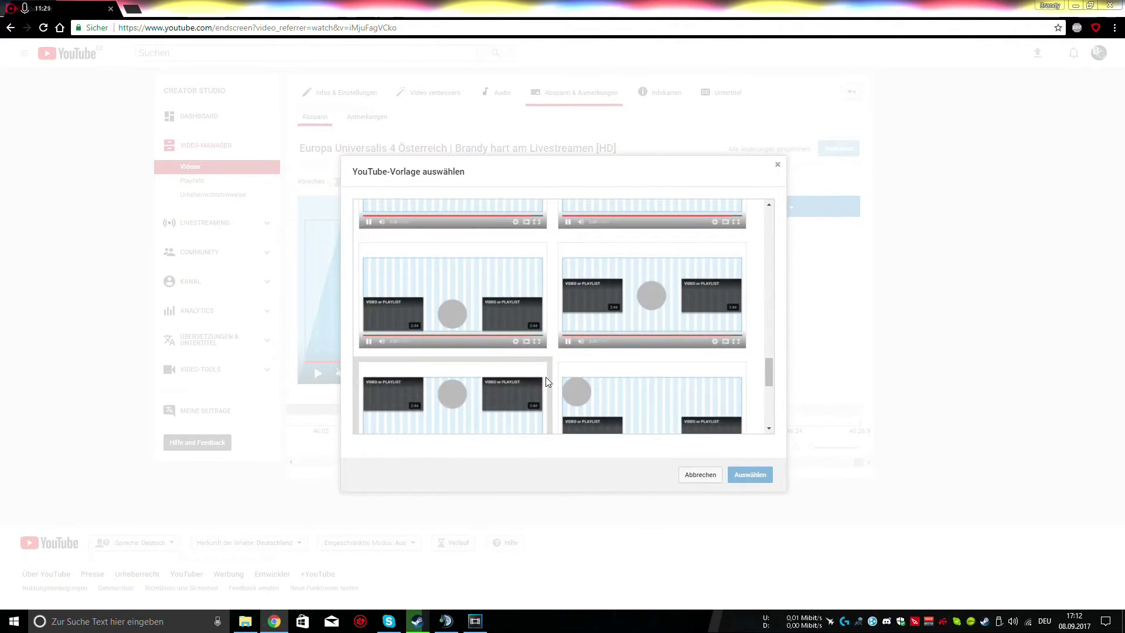
scroll(642, 268, "down", 1)
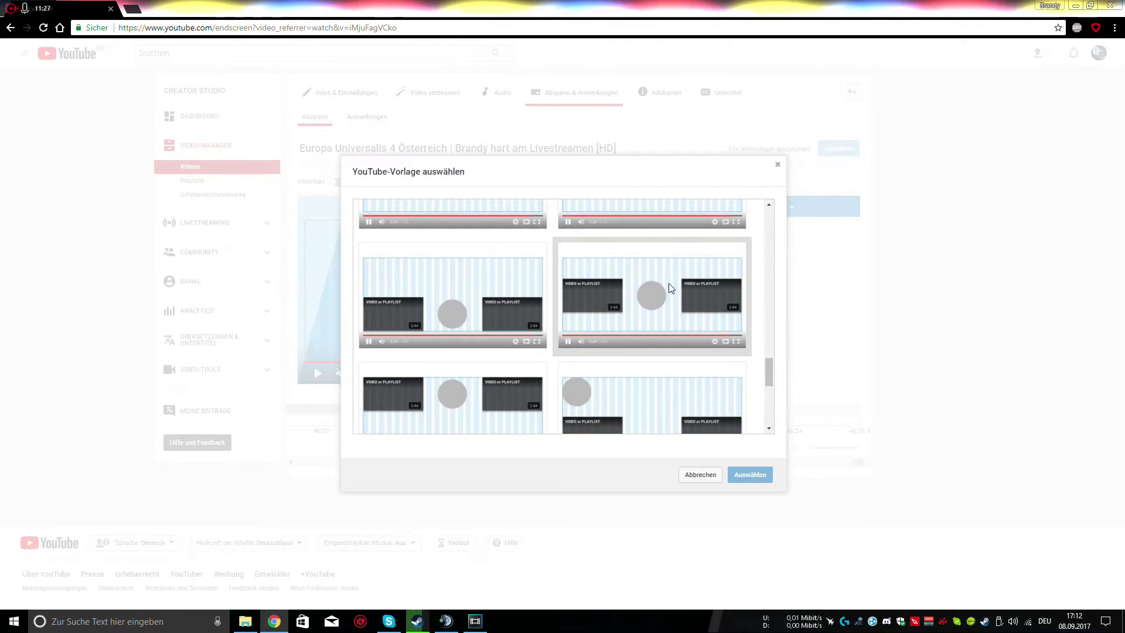
scroll(669, 282, "down", 4)
scroll(623, 317, "up", 8)
scroll(463, 375, "up", 5)
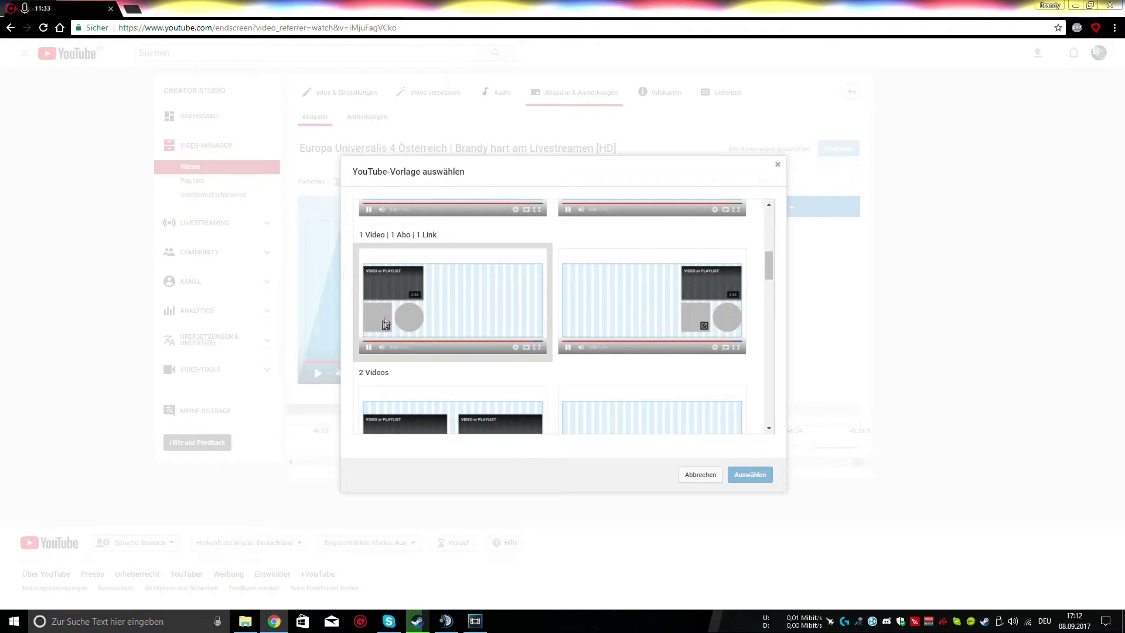
scroll(639, 387, "up", 5)
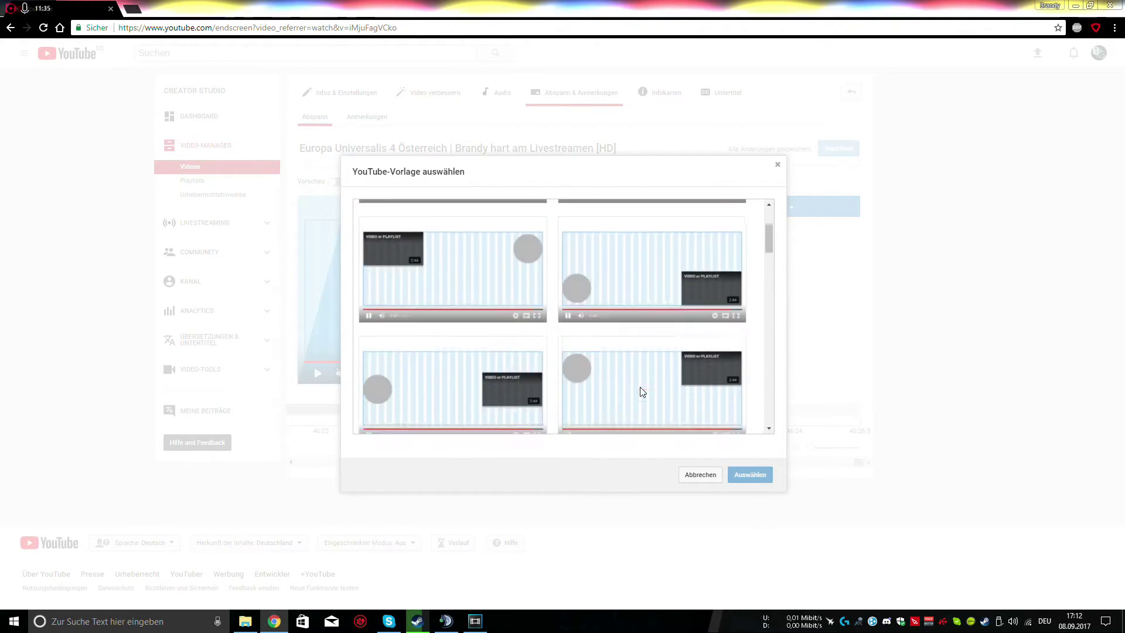
scroll(642, 332, "down", 6)
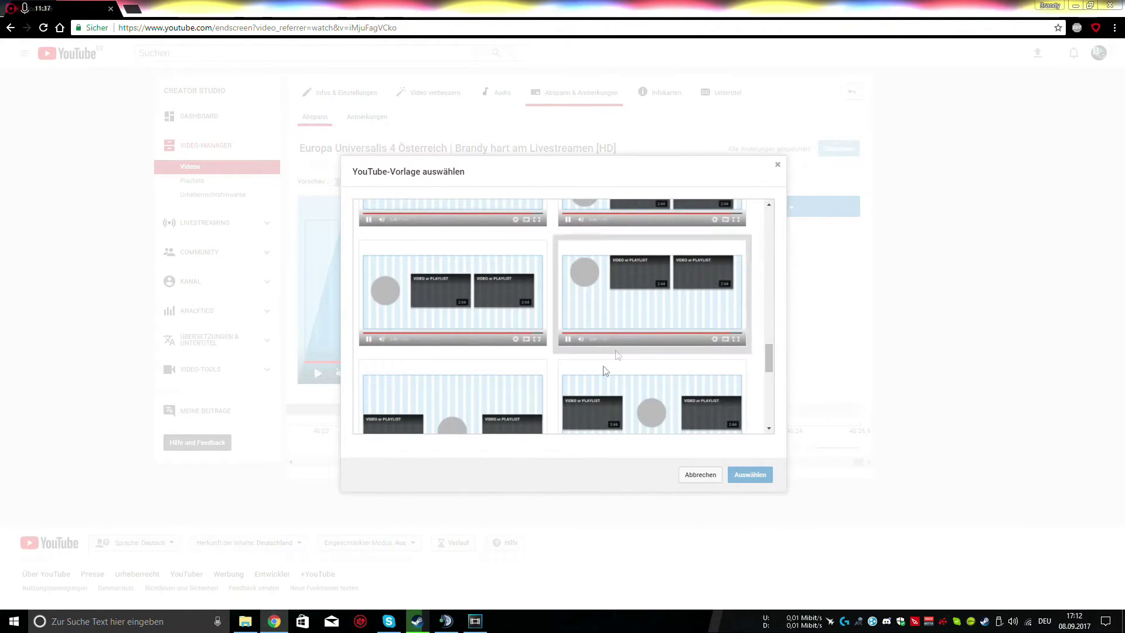
scroll(674, 323, "down", 1)
left_click(713, 321)
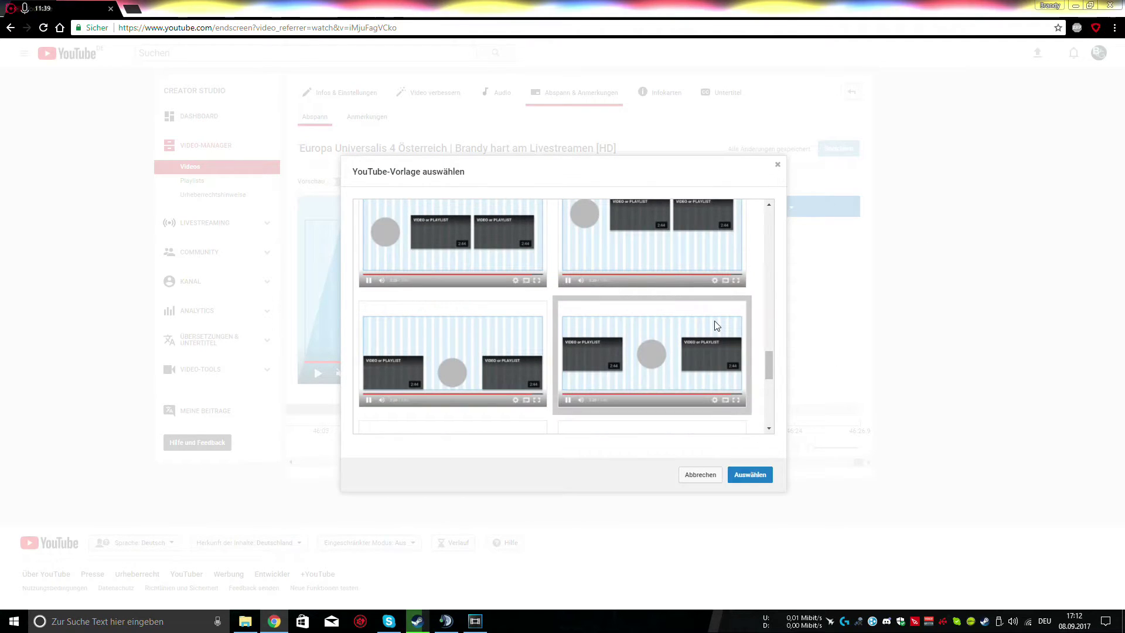
left_click(745, 474)
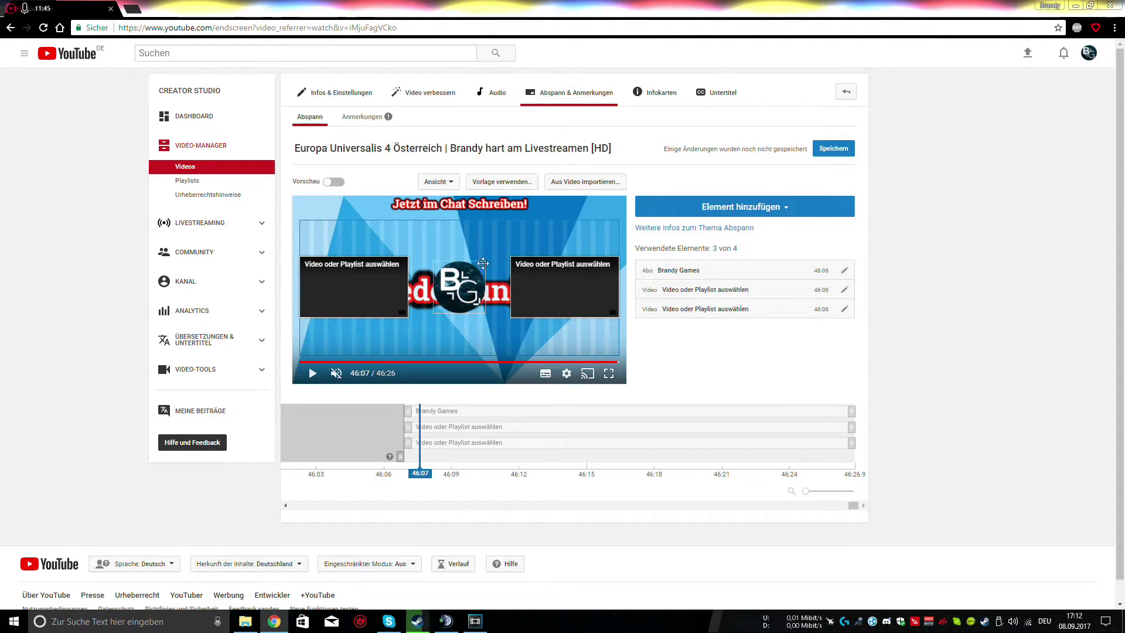
- Set the end screen's left video element to show "Neuester Upload" and save it
mouse_move(474, 280)
left_mouse_down()
mouse_move(357, 288)
mouse_move(472, 281)
left_mouse_up()
left_click(375, 311)
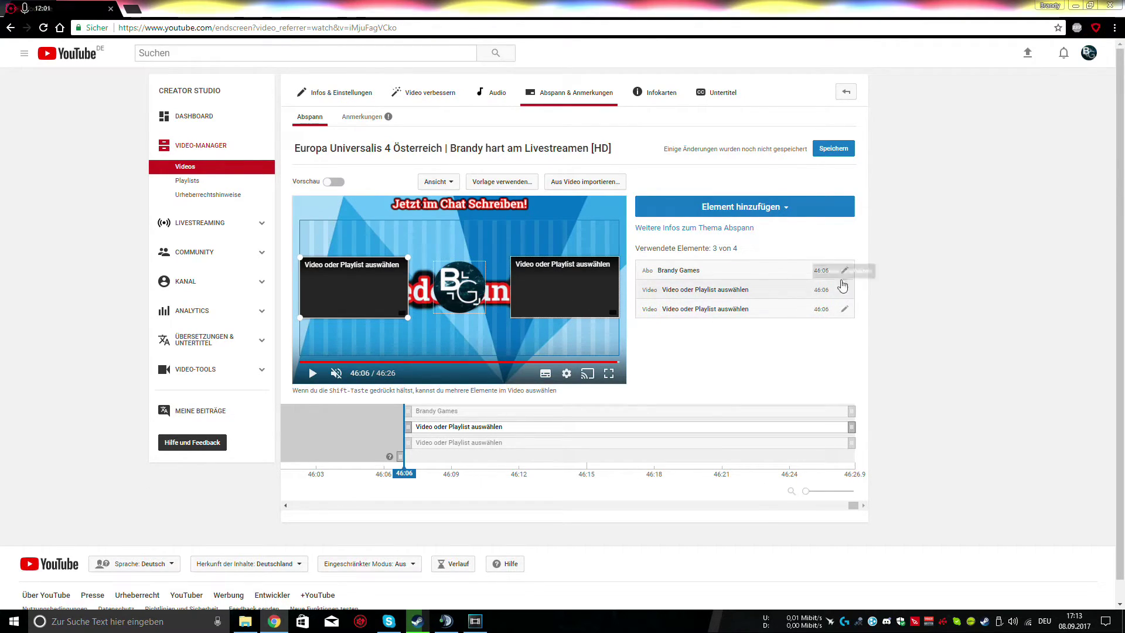
left_click_drag(713, 249, 741, 254)
left_click(739, 256)
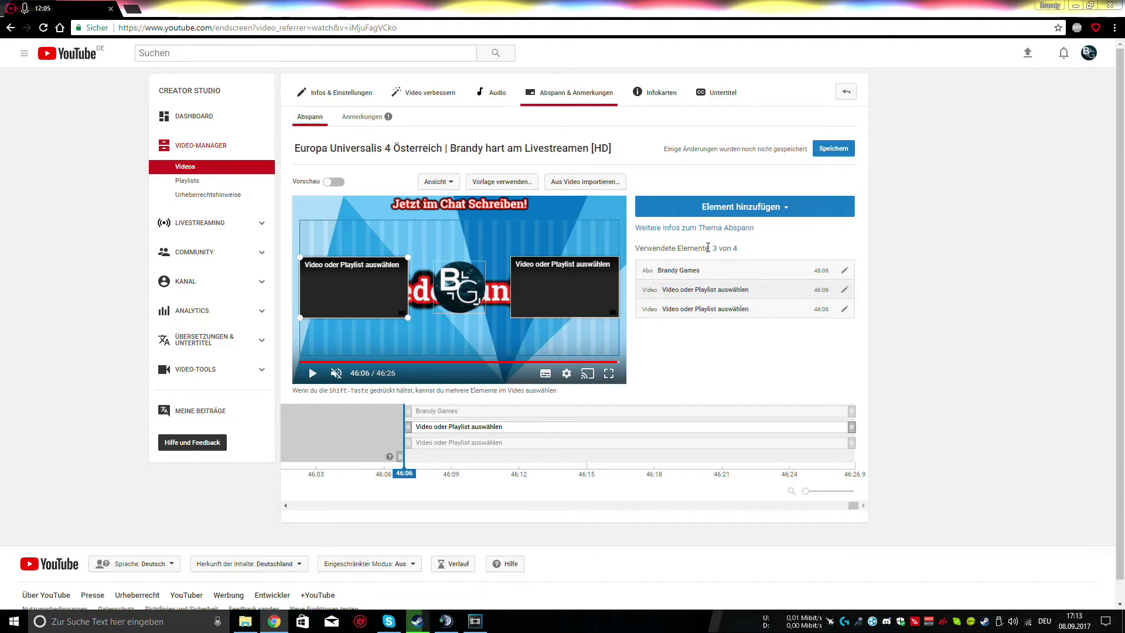
left_click(845, 293)
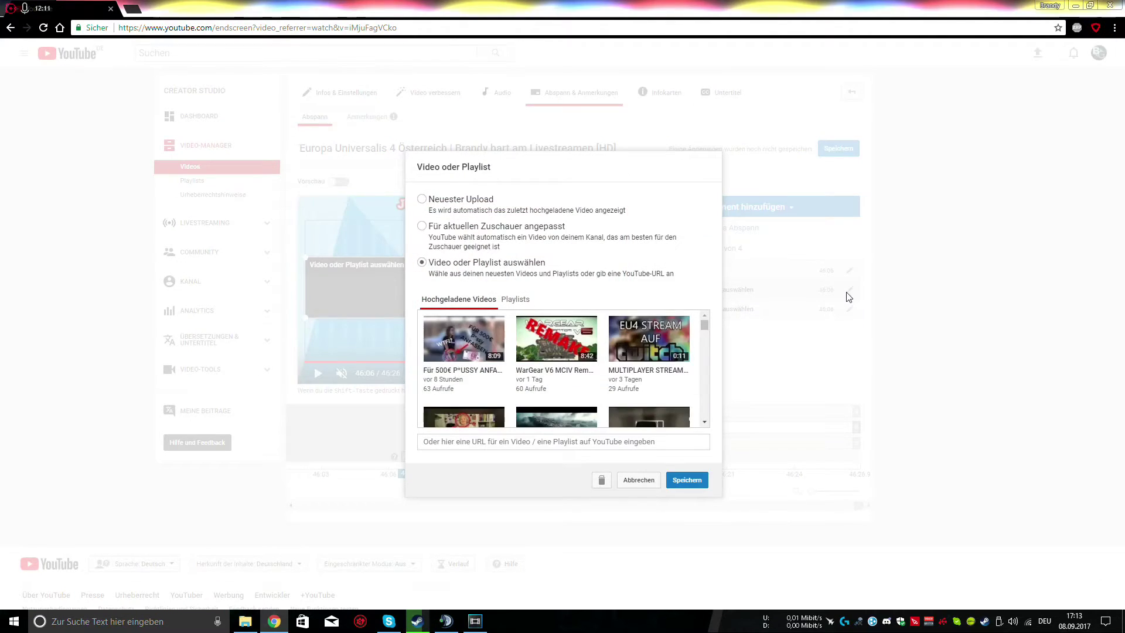
left_click(424, 199)
left_click(683, 392)
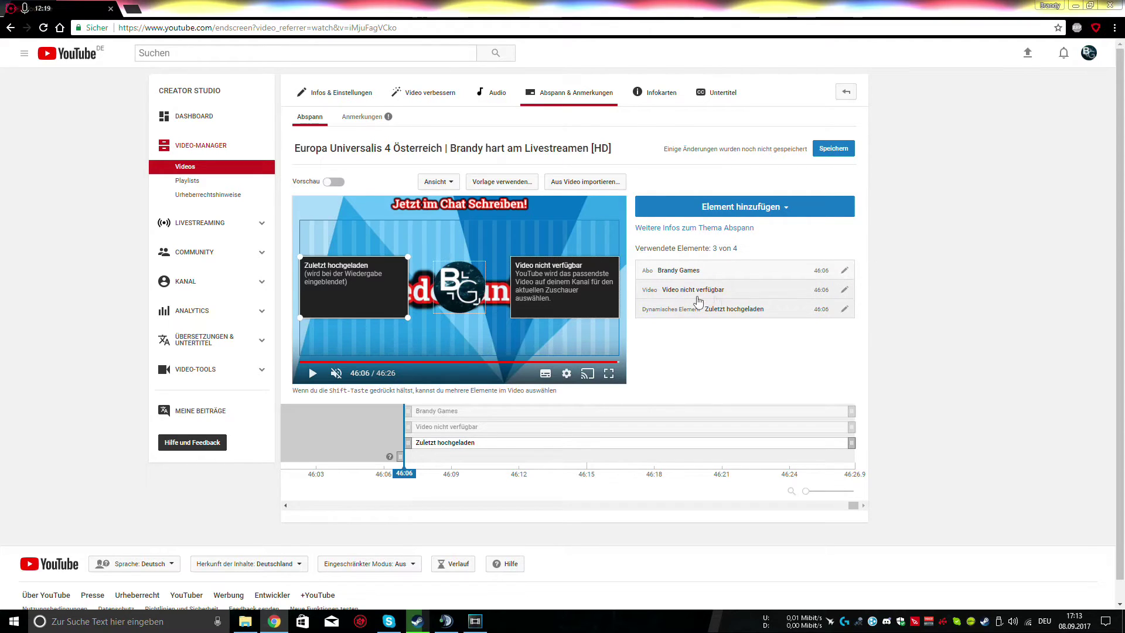
- Set the end screen's right video element to "Für aktuellen Zuschauer angepasst" and save it
left_click(844, 291)
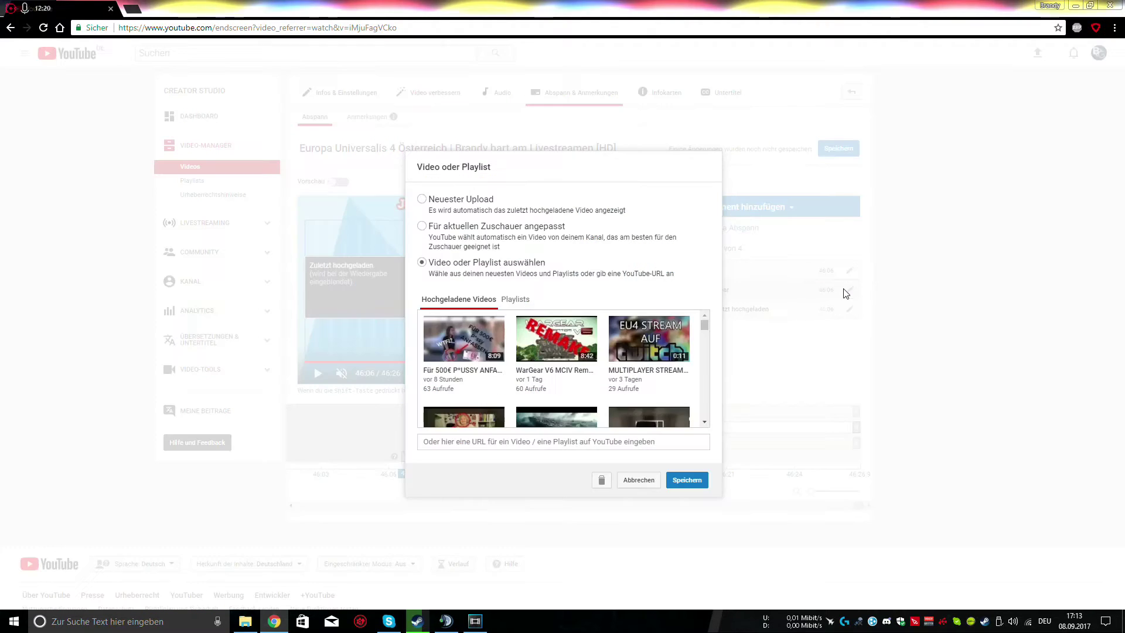
left_click(422, 226)
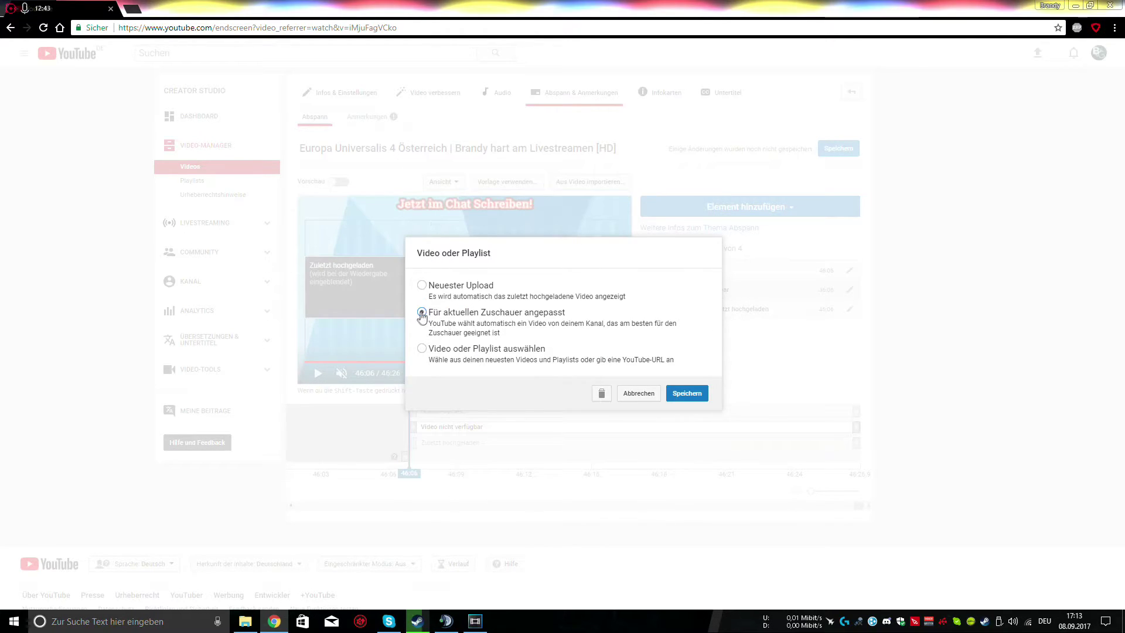
left_click(689, 396)
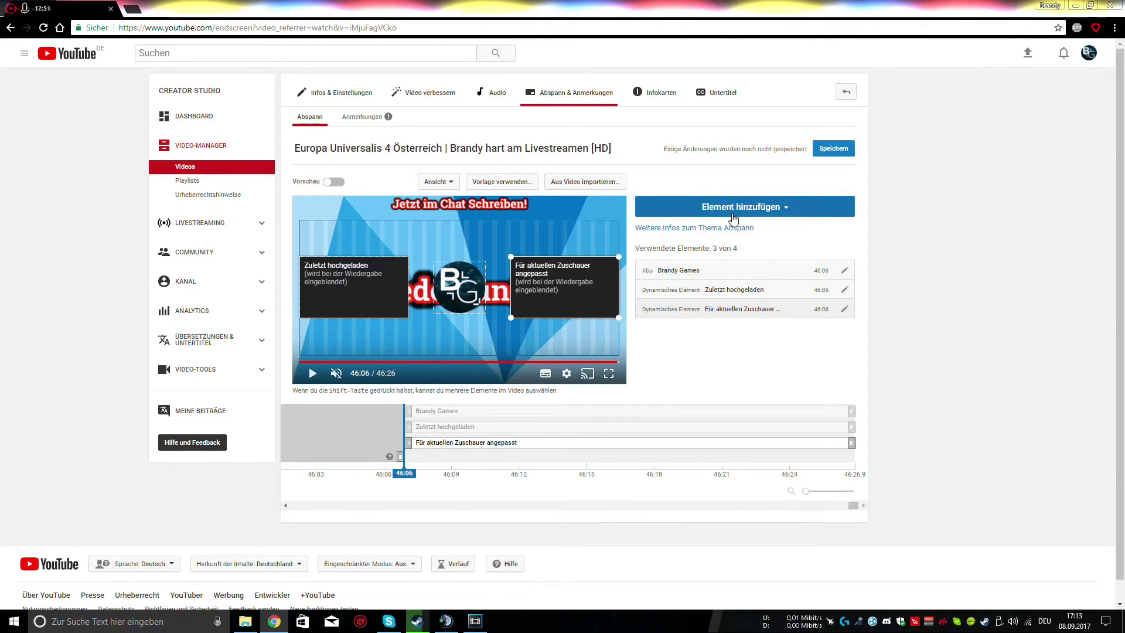
- Examine the element types that can be added to the end screen, especially Video oder Playlist, Kanal and Link
left_click(755, 207)
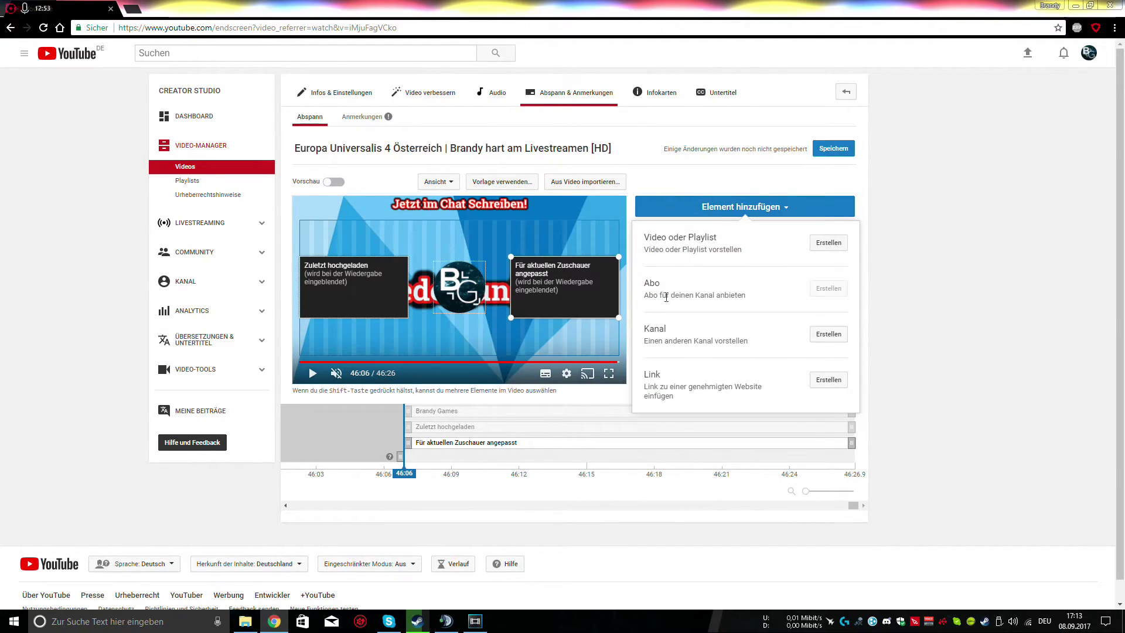
left_click_drag(649, 237, 718, 238)
left_click(655, 336)
left_click_drag(649, 374, 667, 376)
left_click(664, 375)
double_click(648, 375)
left_click(650, 382)
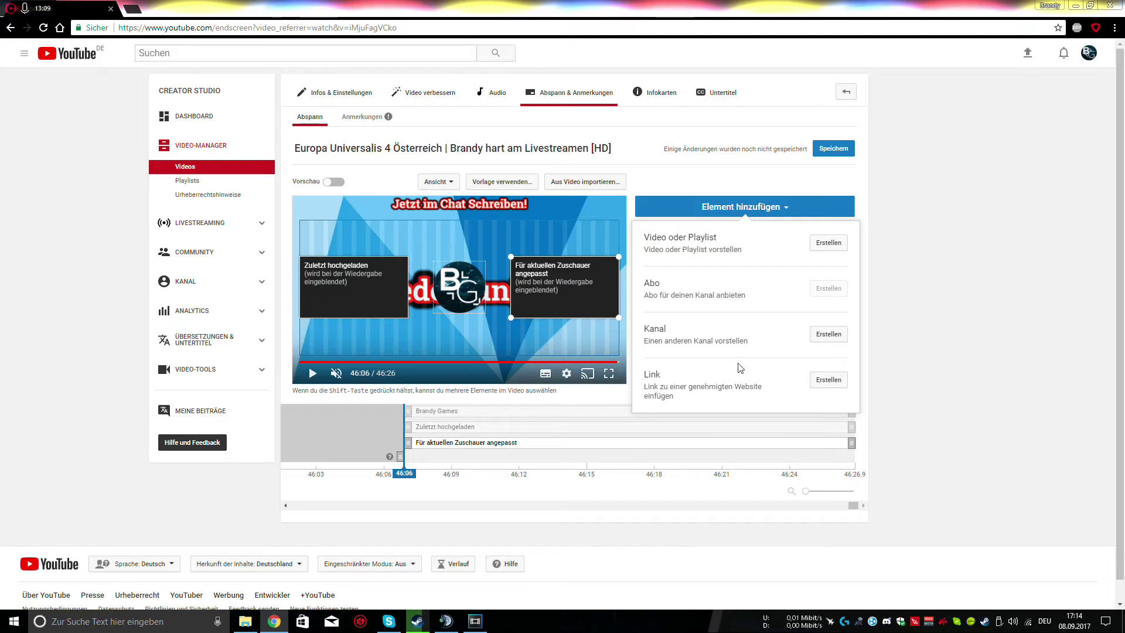
left_click_drag(644, 332, 680, 331)
left_click(725, 337)
- Start a Kanal element, find the amd geode channel through a YouTube search in a separate tab and copy its URL
left_click(829, 334)
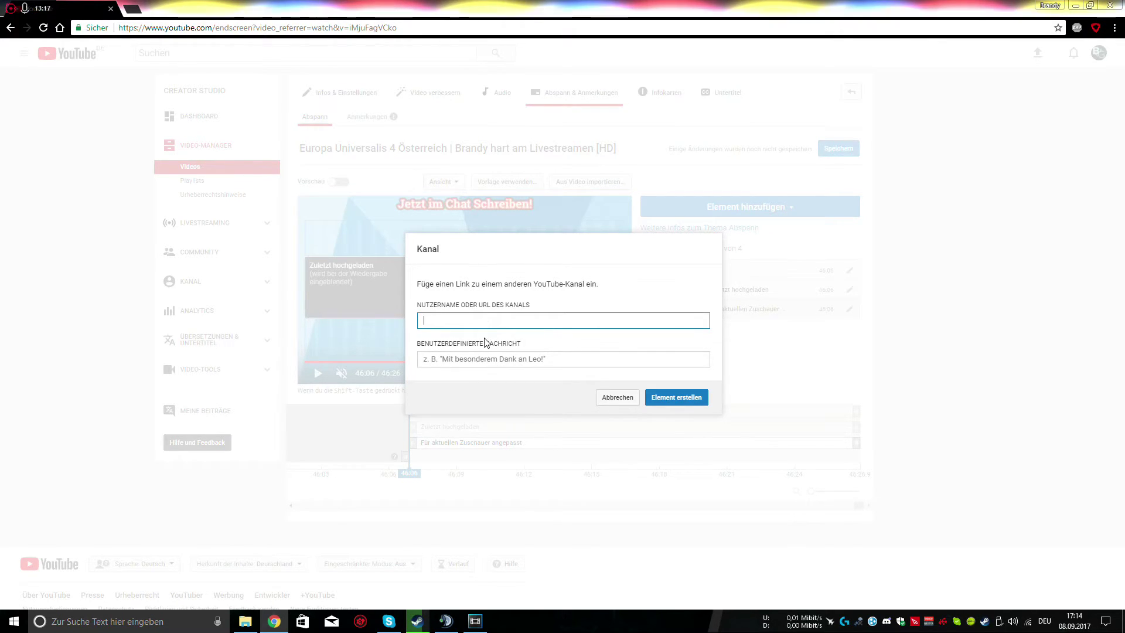
left_click(133, 8)
left_click(87, 51)
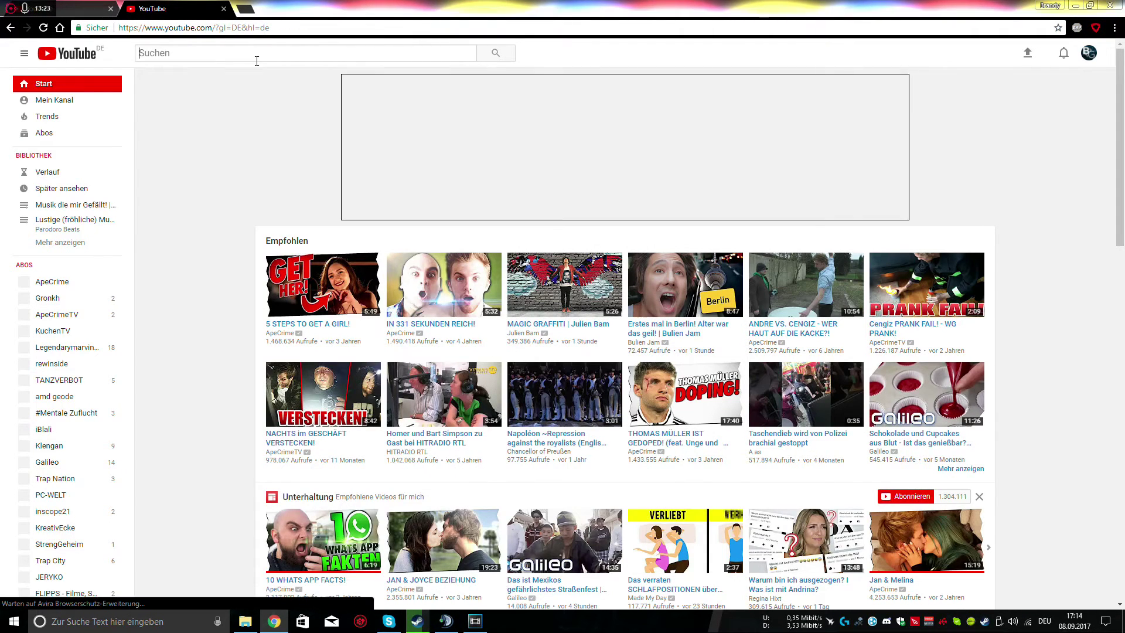
left_click(259, 55)
type("amd geo")
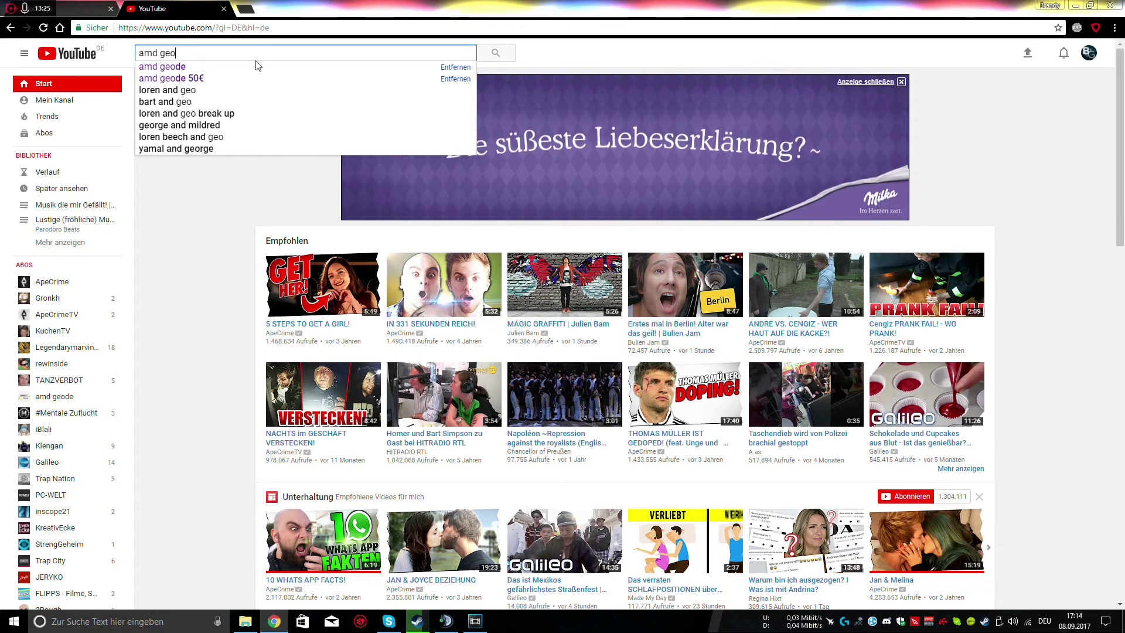
left_click(256, 66)
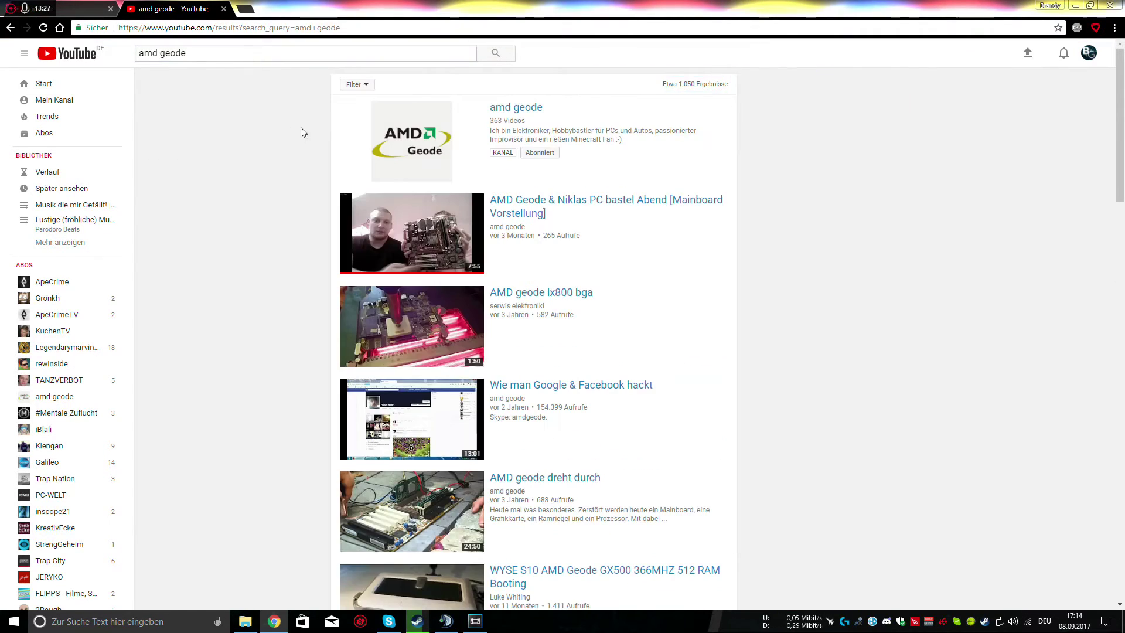
left_click(437, 140)
mouse_move(119, 27)
left_mouse_down()
mouse_move(325, 26)
mouse_move(124, 48)
left_mouse_up()
key("ctrl+c")
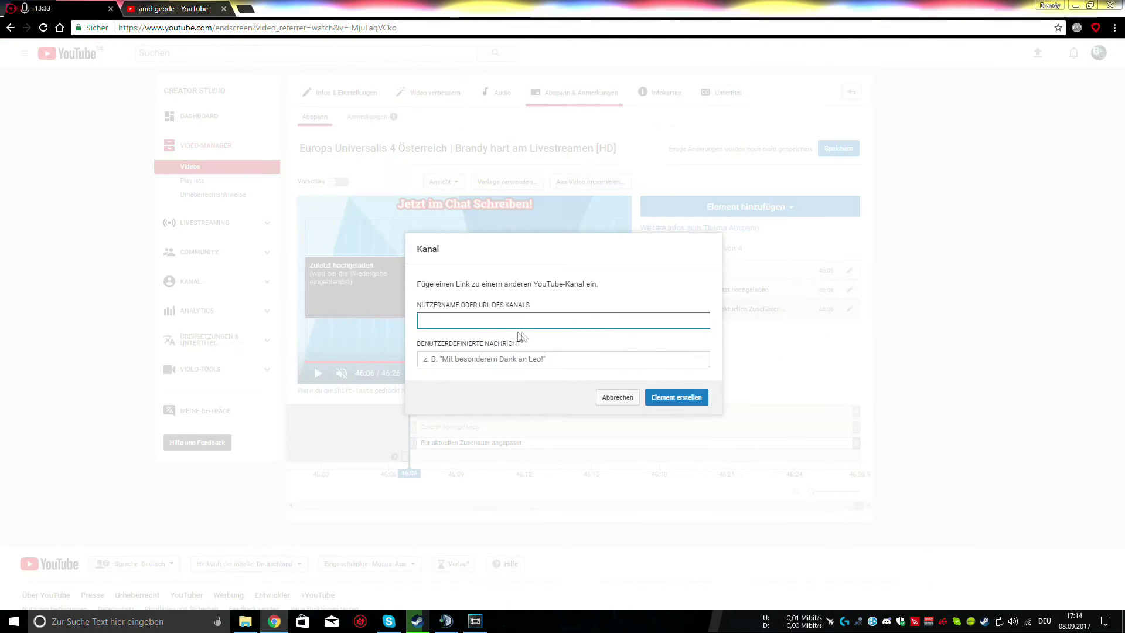
- Create the Kanal element with the copied amd geode channel URL and a custom message beginning "Schlechtester YTer"
left_click(478, 327)
key("ctrl+v")
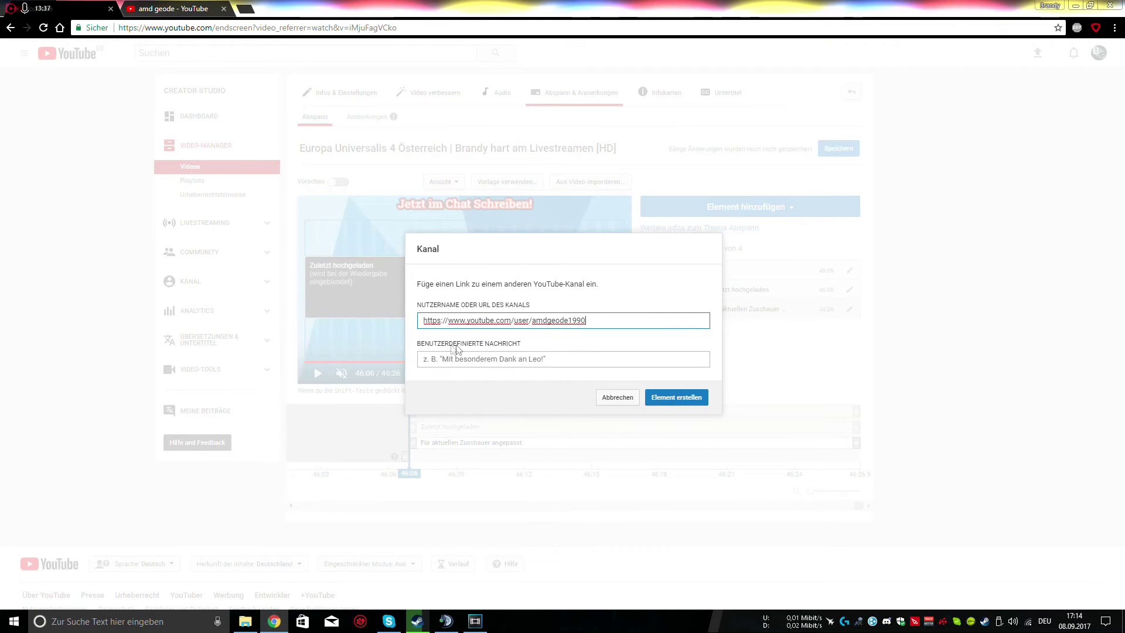
left_click(473, 357)
type("Schlechte")
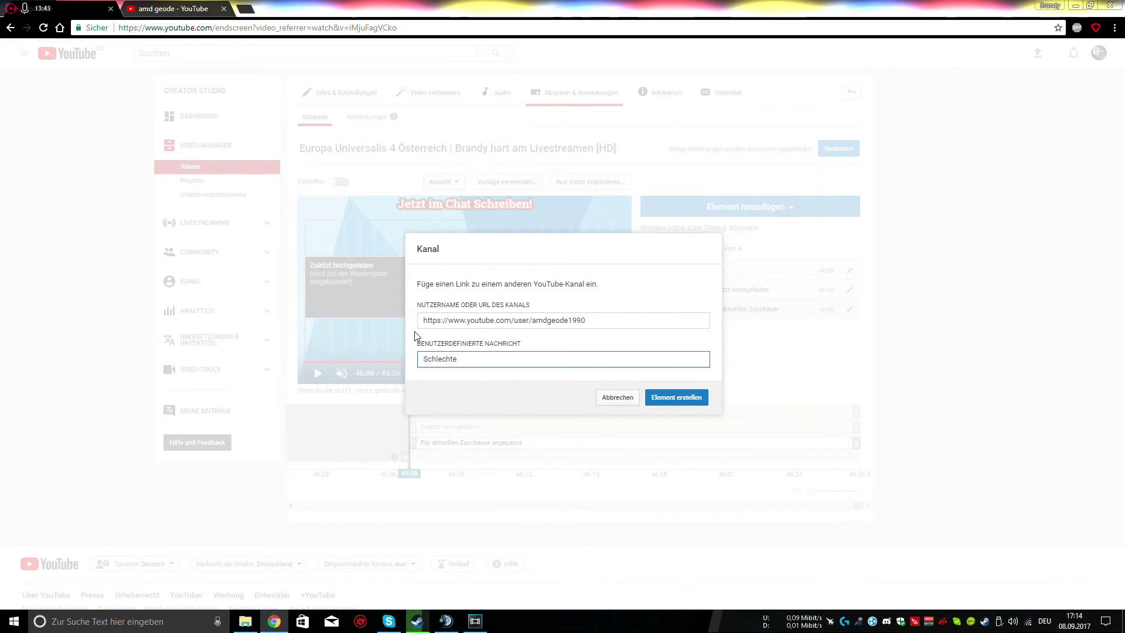
type("ster YTer der Welt")
left_click(700, 396)
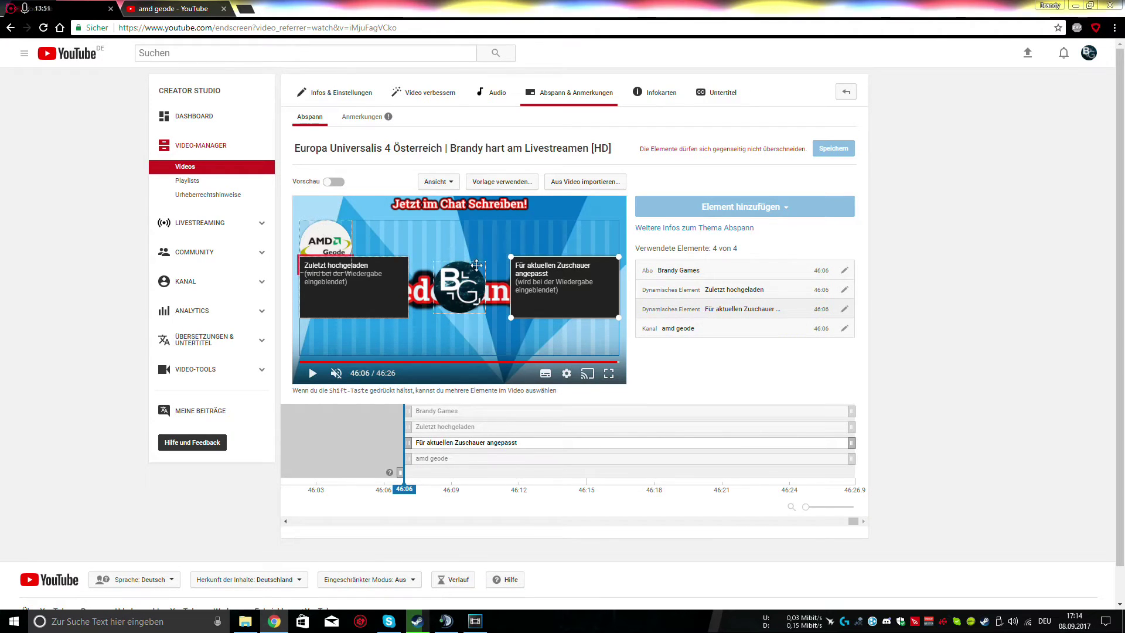
- Place the Brandy Games subscribe element at the upper centre of the end screen and the amd geode channel element at the lower centre, without overlaps
left_click_drag(466, 270, 467, 234)
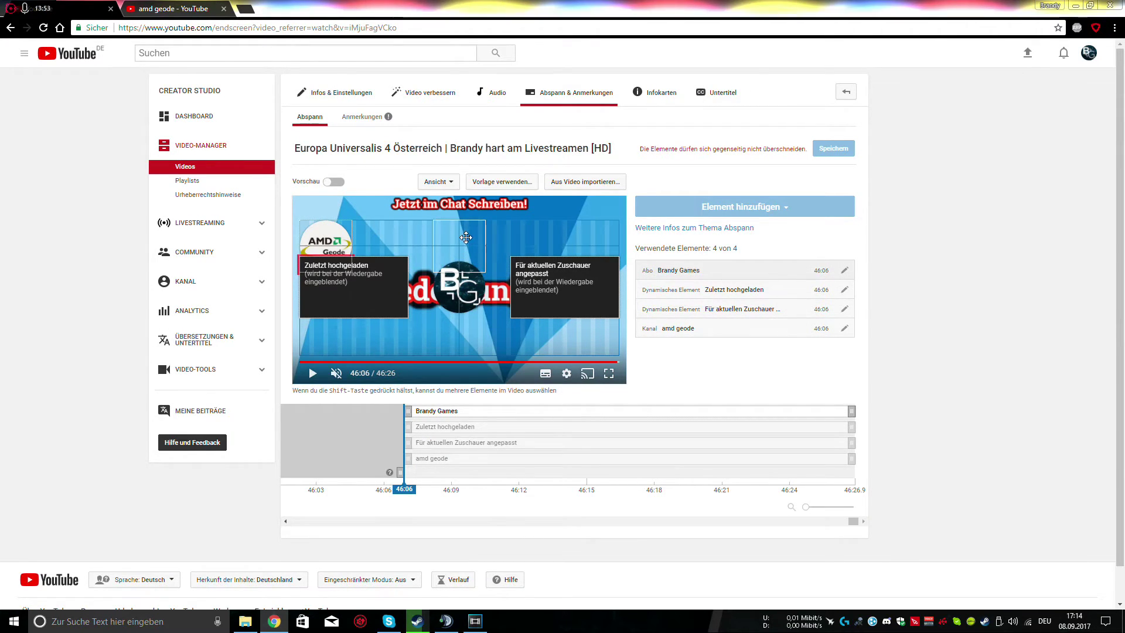
left_click_drag(314, 233, 447, 328)
left_click(514, 304)
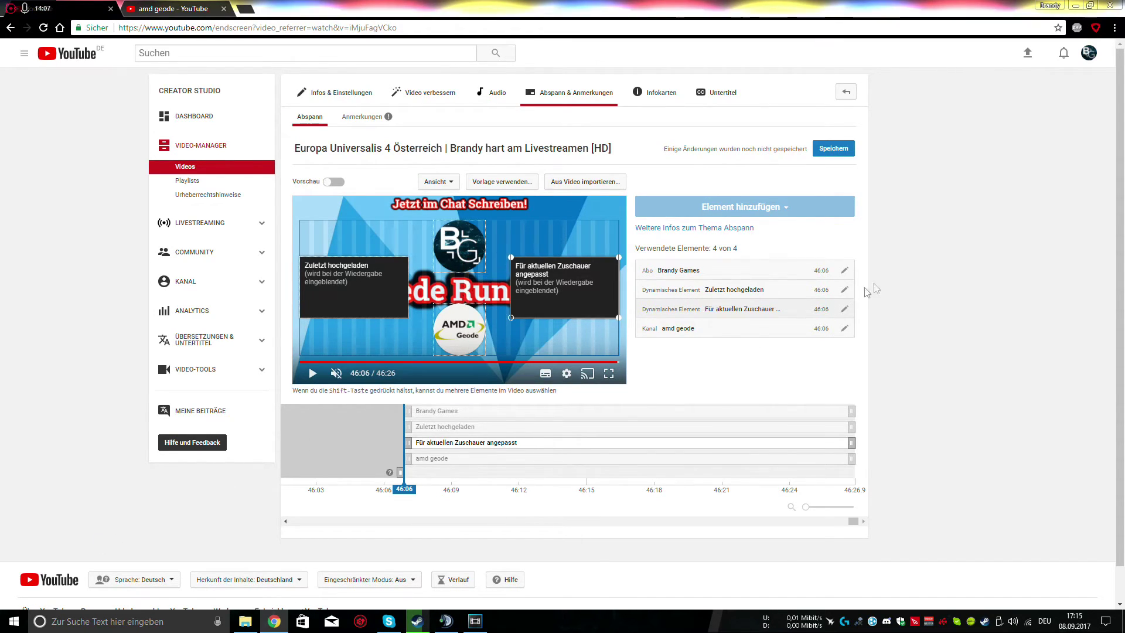
left_click(533, 346)
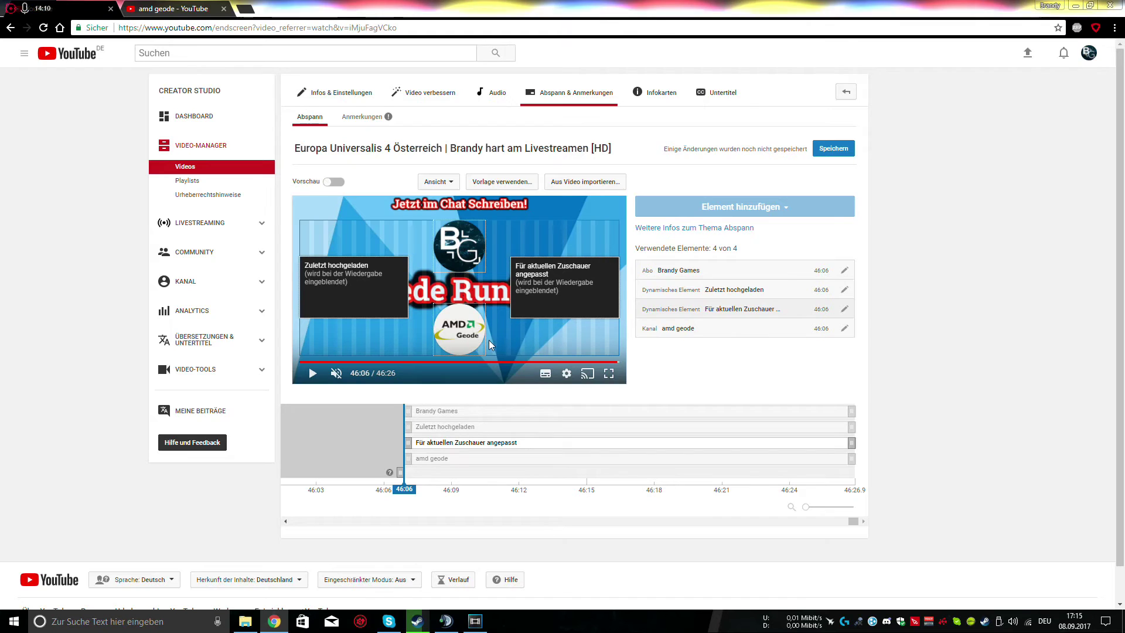
- Preview the end screen with its channel and video elements, pause the playback and save the end screen
left_click(333, 181)
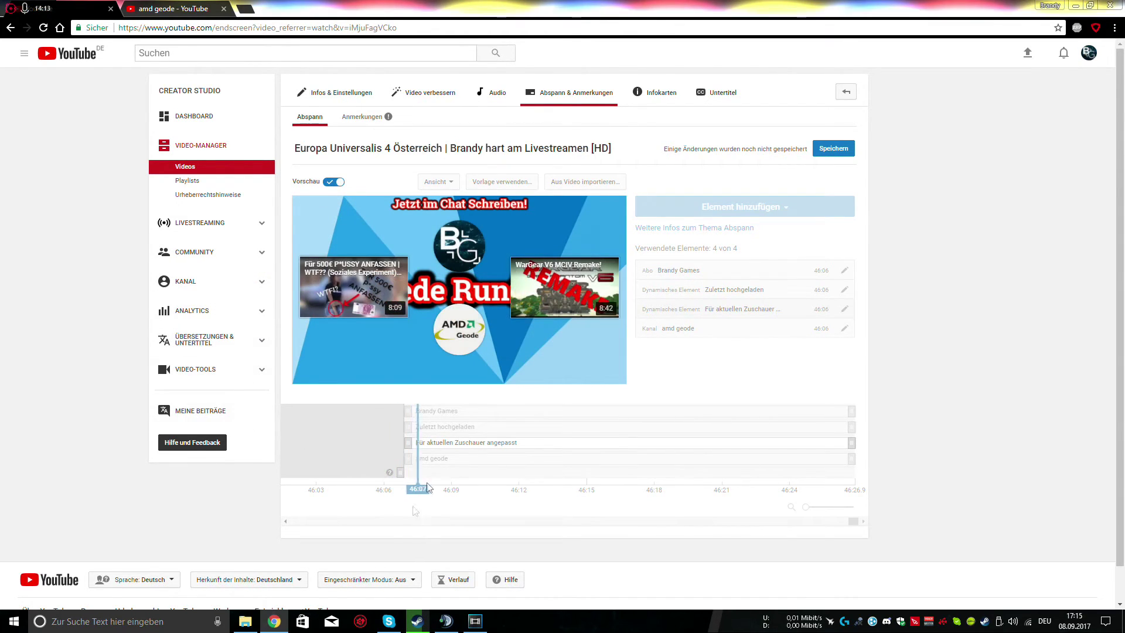
mouse_move(440, 332)
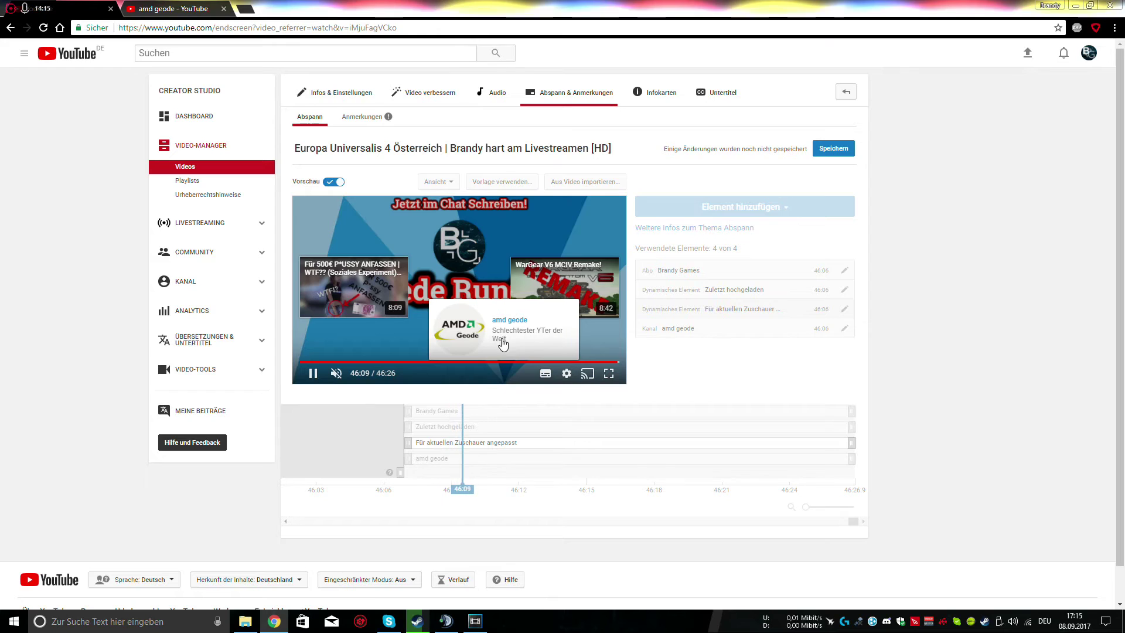
mouse_move(571, 260)
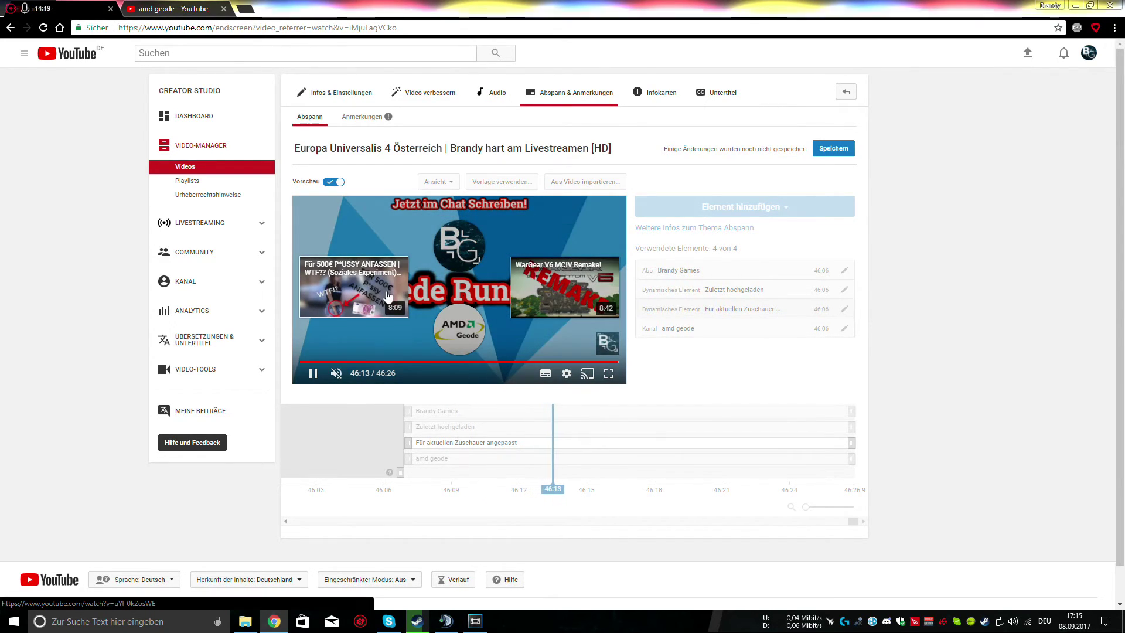
left_click(567, 236)
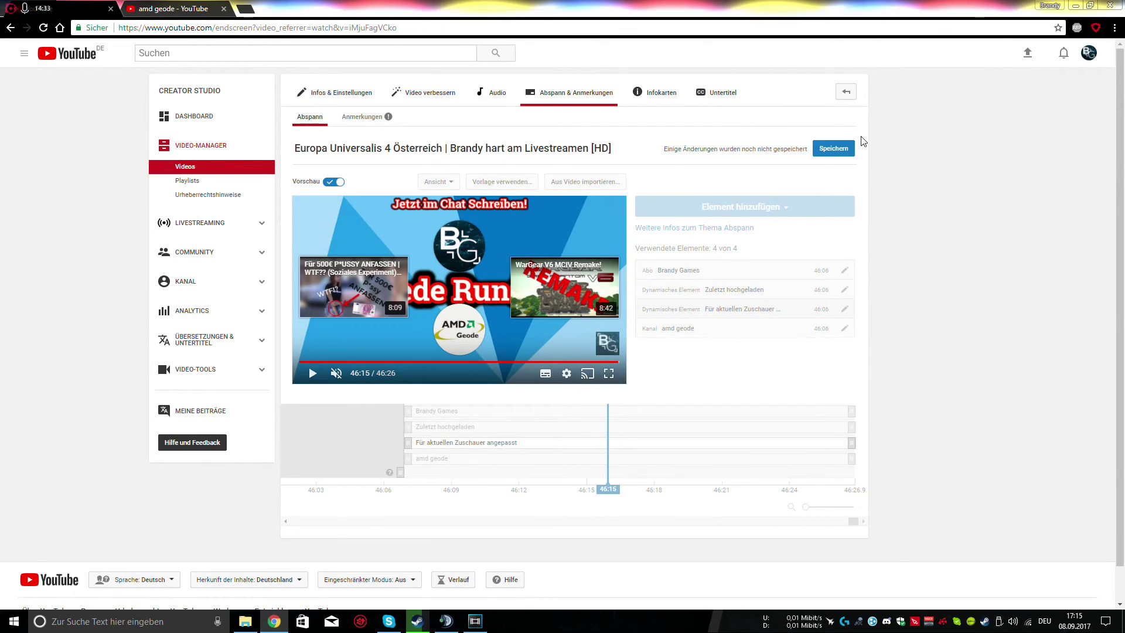
left_click(828, 150)
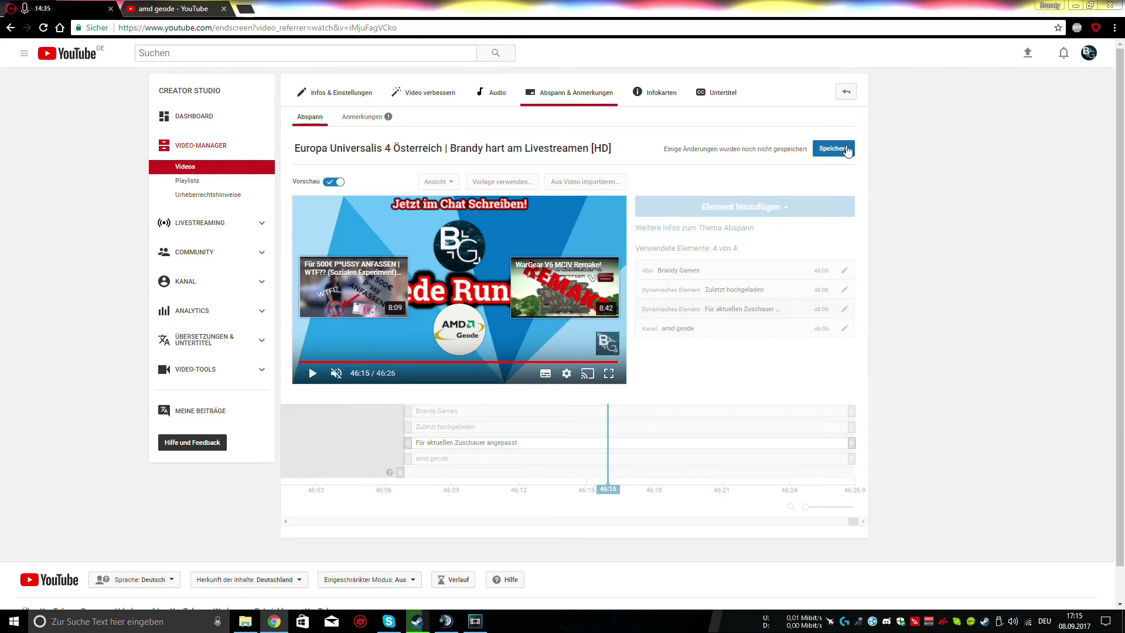